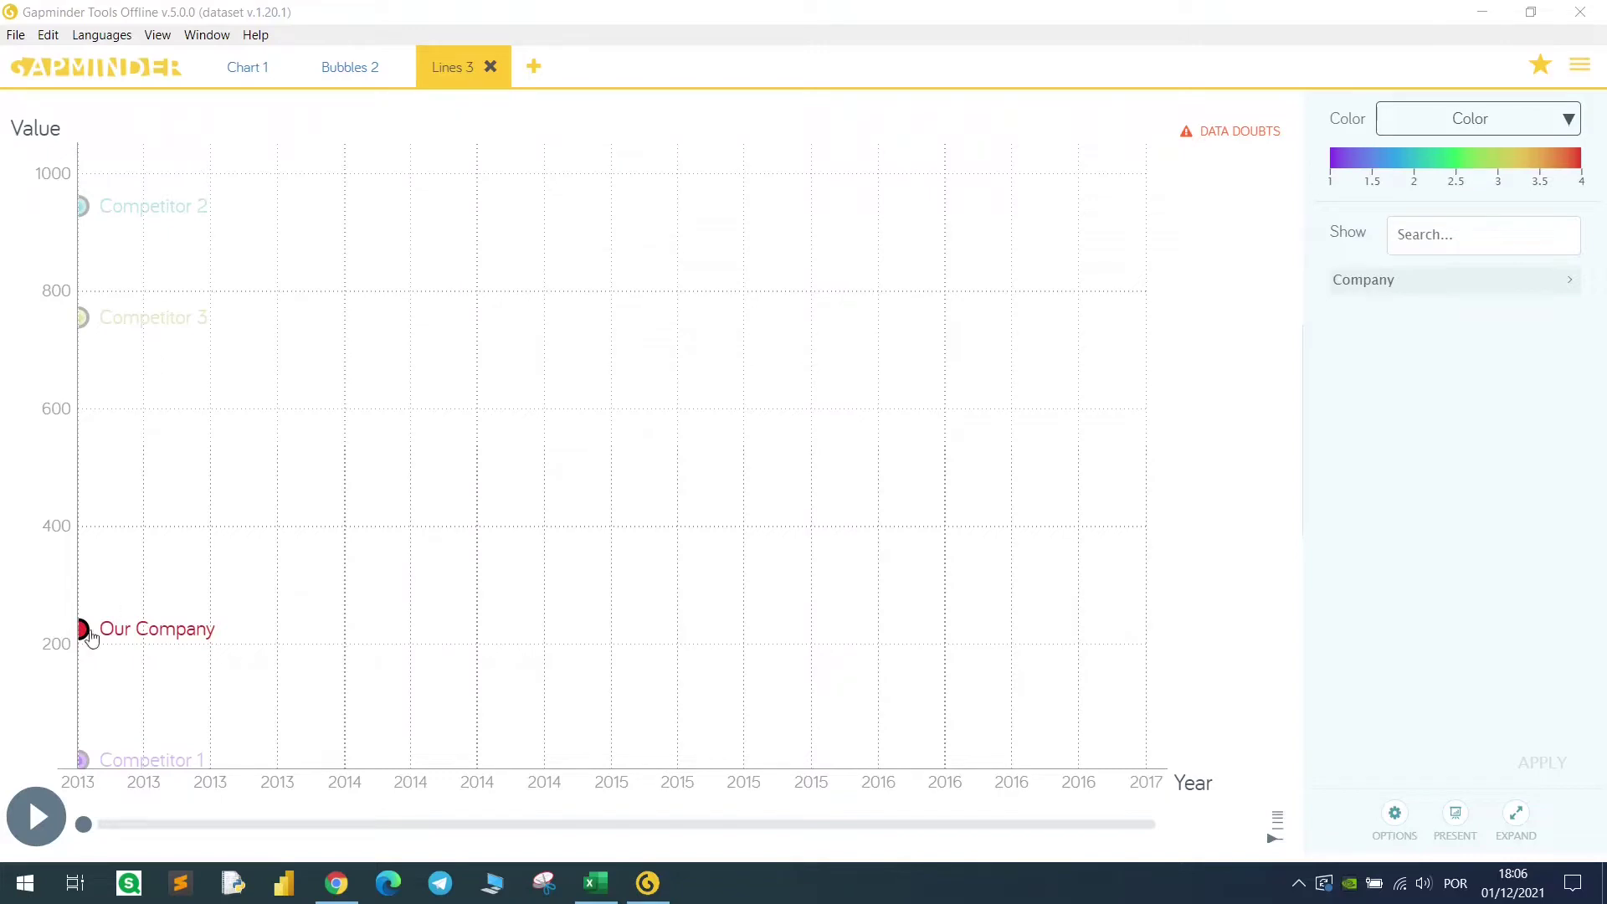
# Play the Lines 3 competitor animation, then replay the Bubbles 2 product animation through to 2017.
pyautogui.click(36, 818)
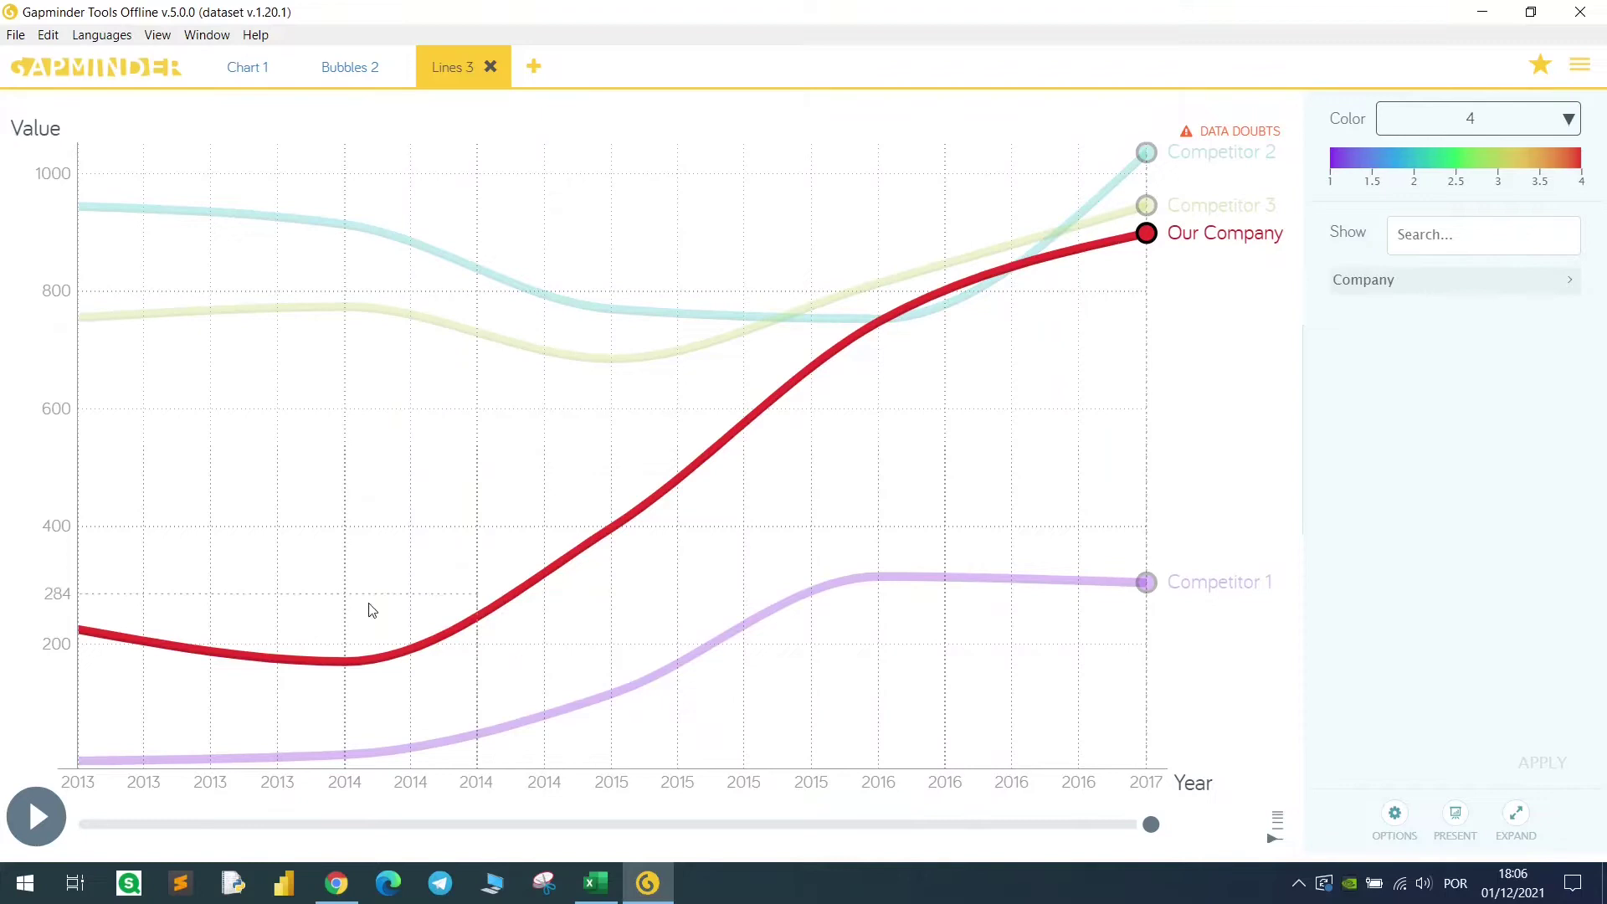
pyautogui.click(350, 66)
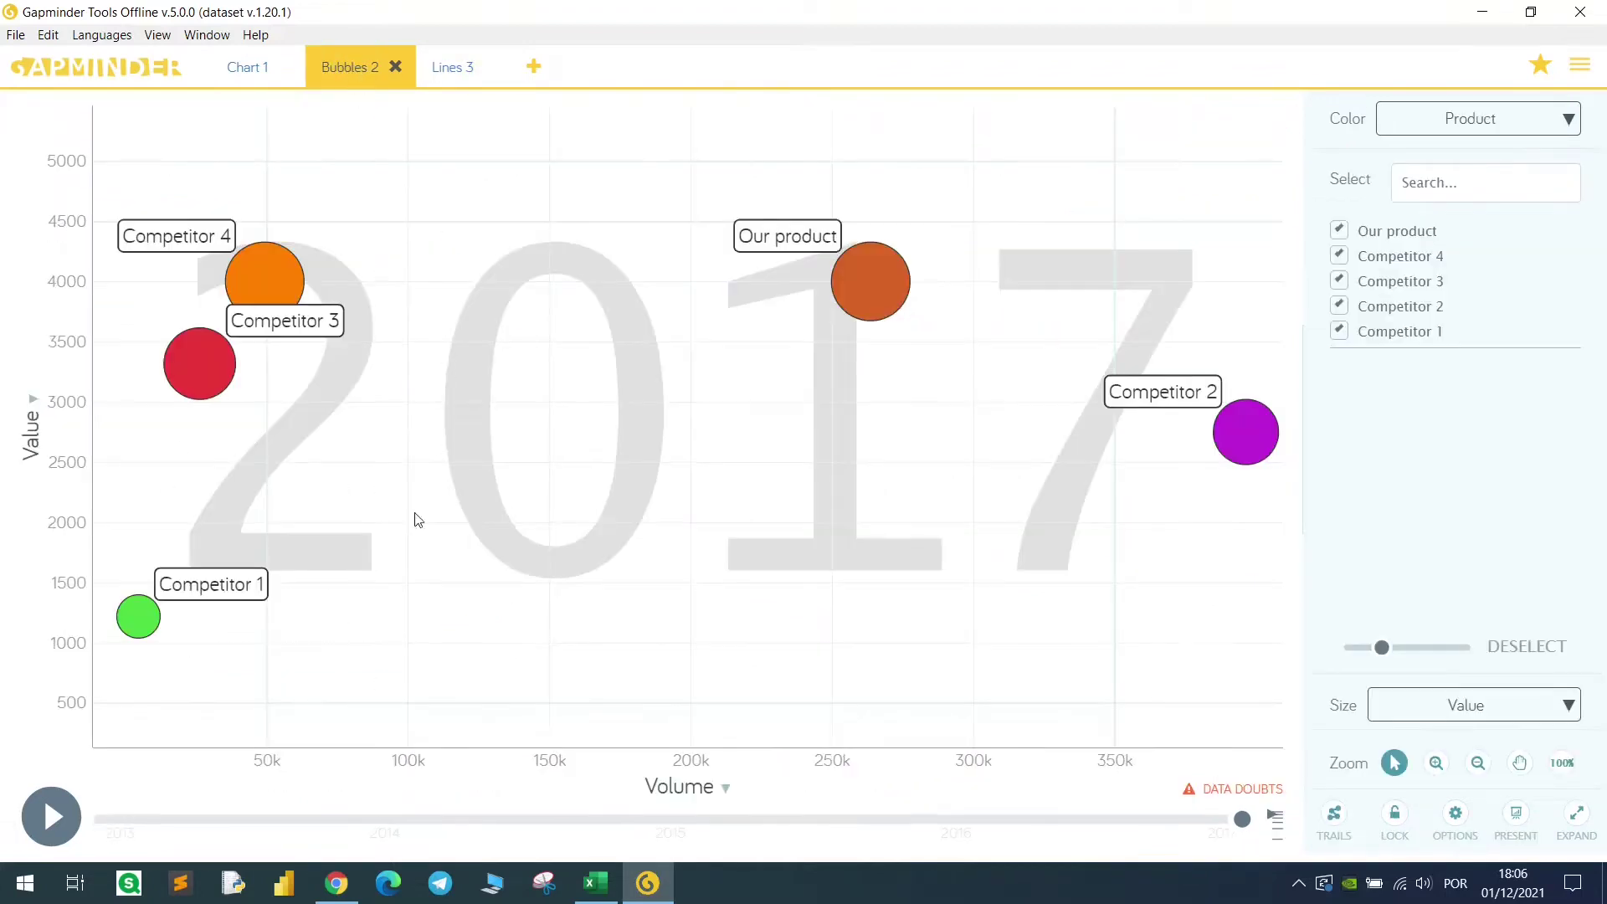
pyautogui.click(52, 818)
pyautogui.click(52, 822)
# Skim the '200 Countries, 200 Years' YouTube video from 3:03 to 3:20, then go back to gapminder.org.
pyautogui.click(1481, 23)
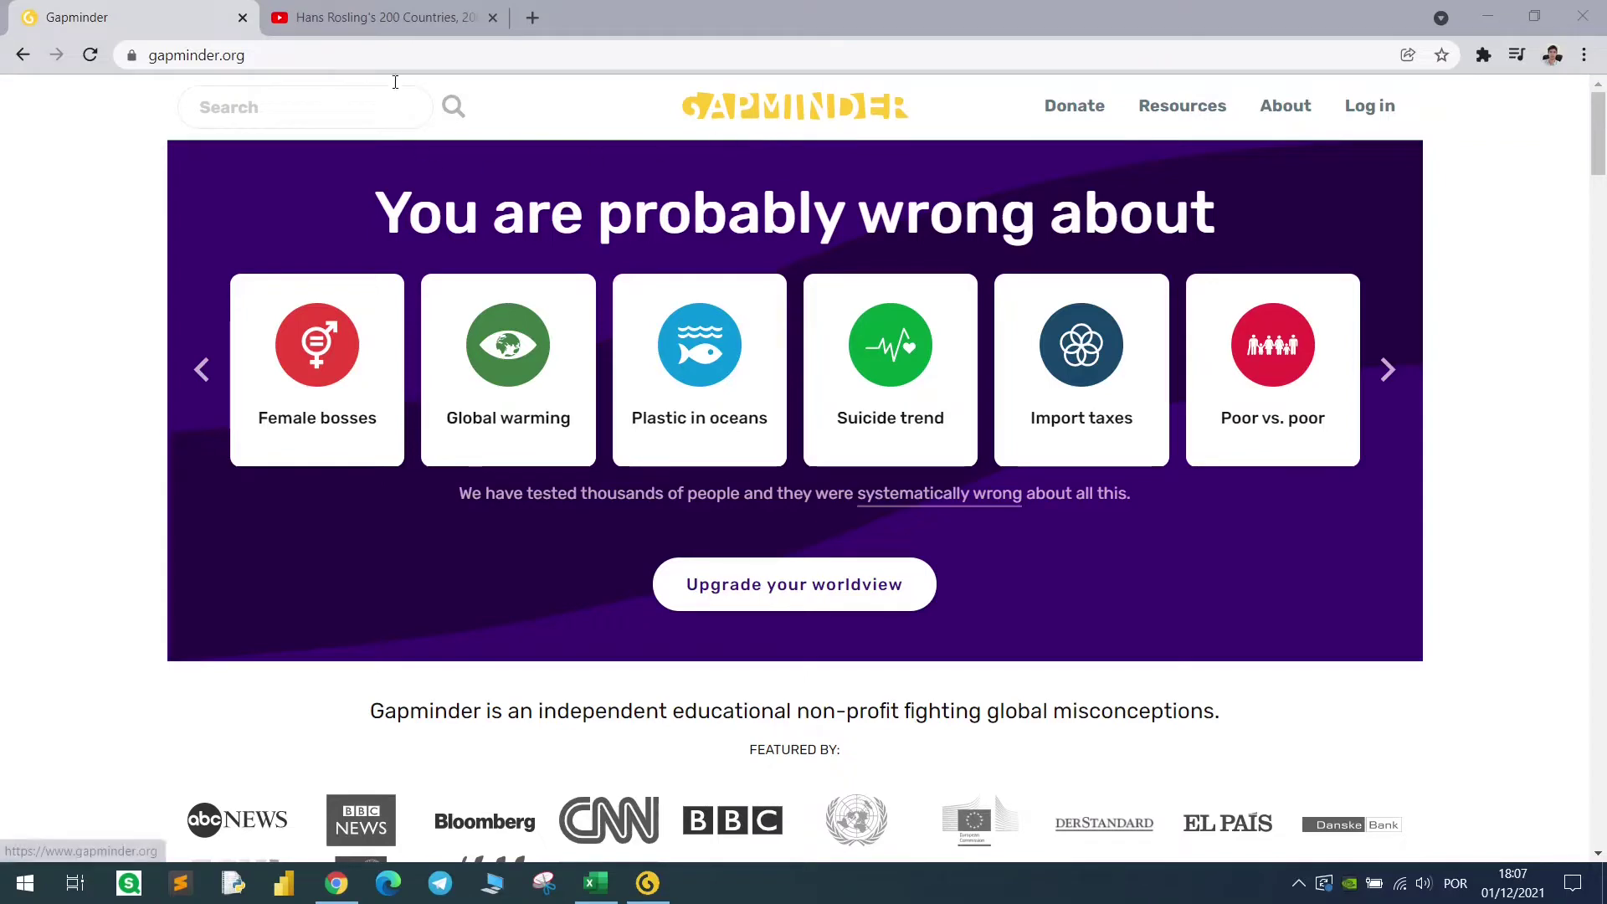
pyautogui.click(387, 27)
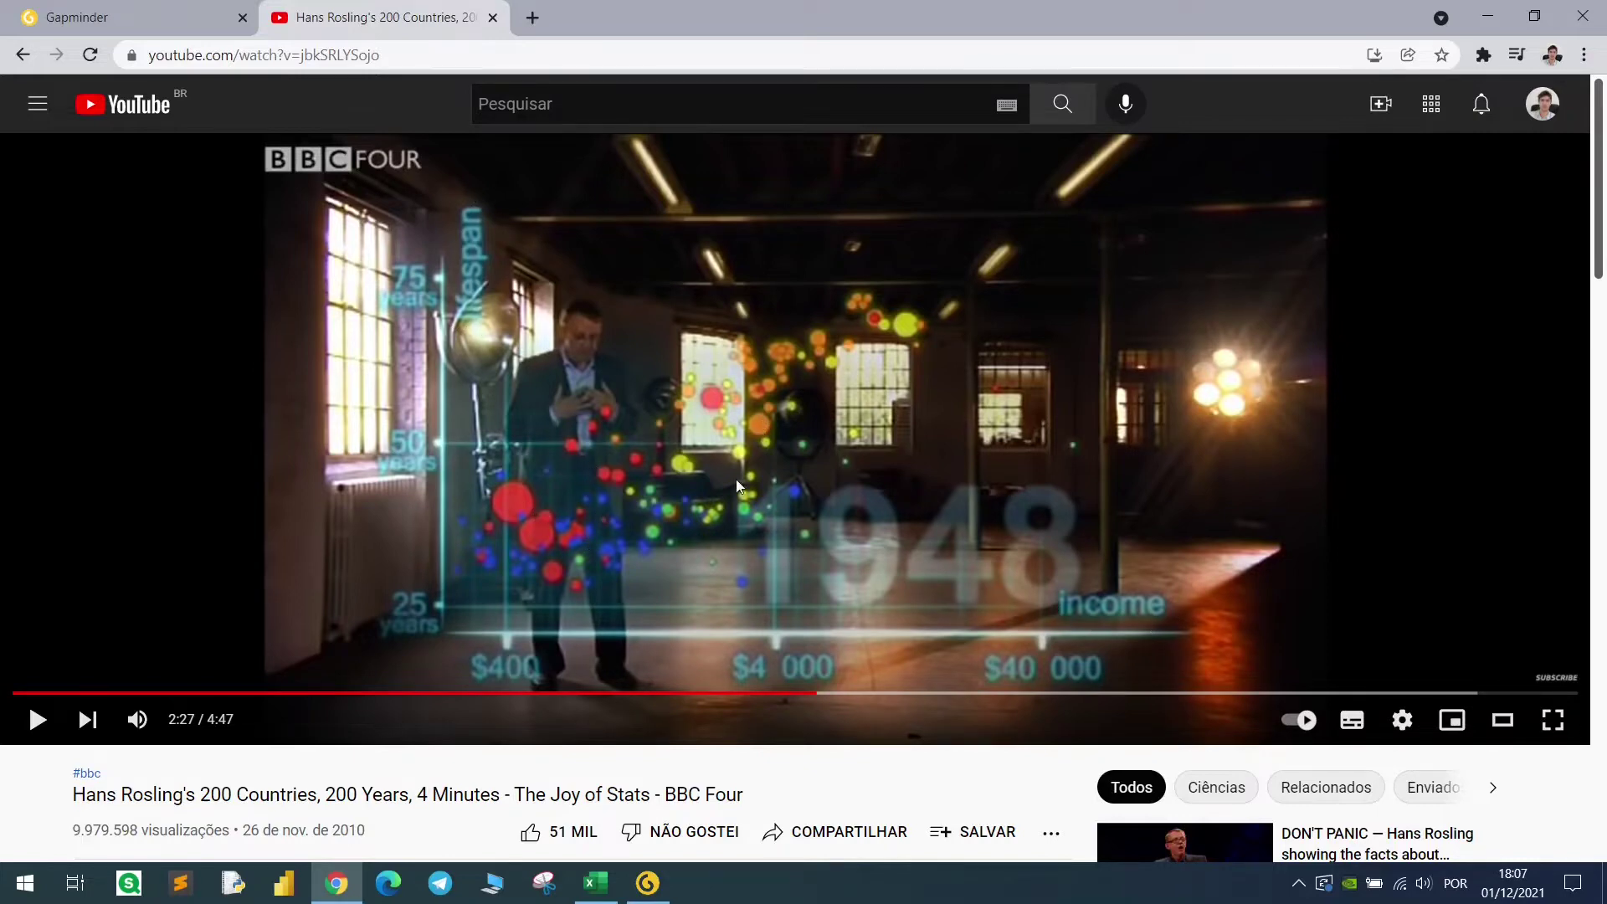
pyautogui.click(1016, 694)
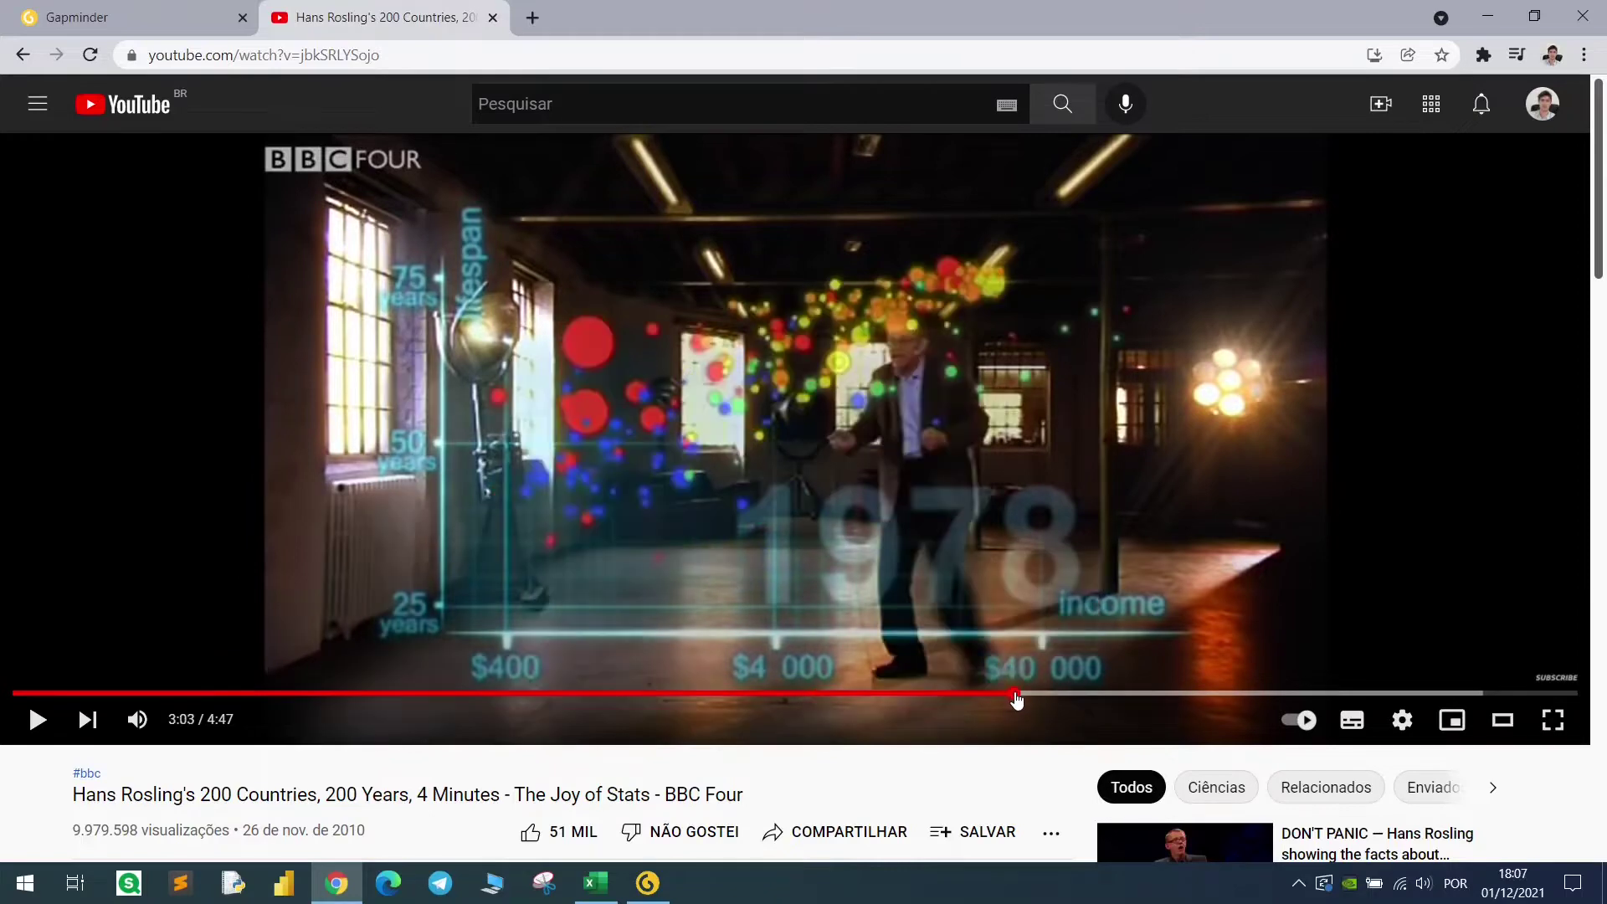
pyautogui.click(1102, 694)
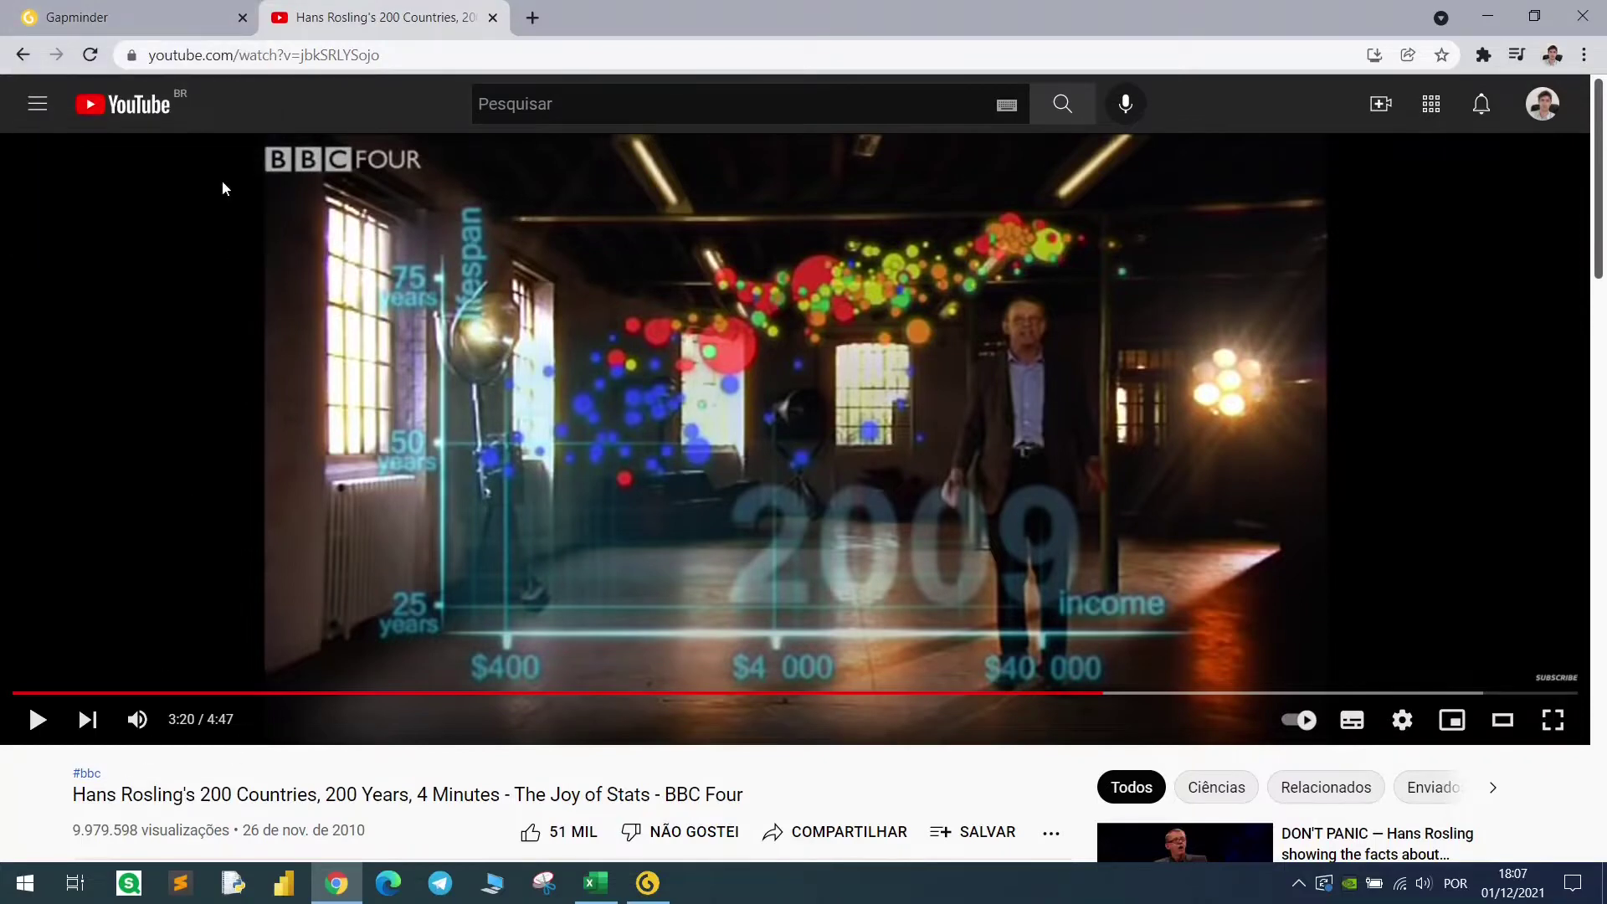
pyautogui.click(150, 17)
# Load gapminder.org/tools to show the online income versus life expectancy bubble chart for every country.
pyautogui.click(332, 55)
pyautogui.click(331, 55)
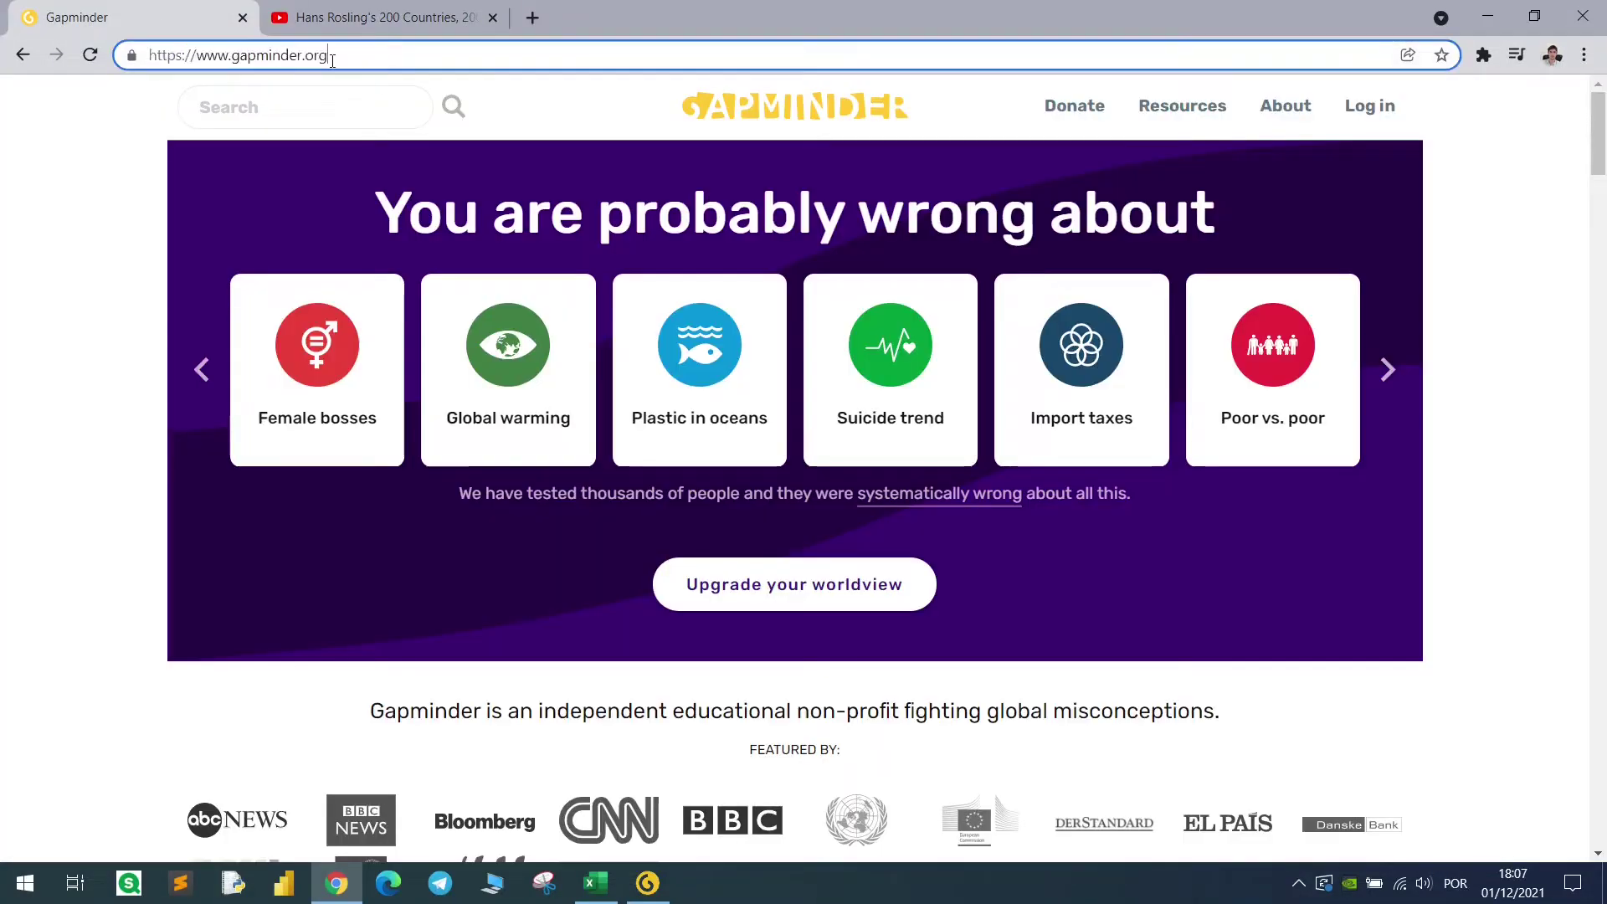
pyautogui.write('/tools/')
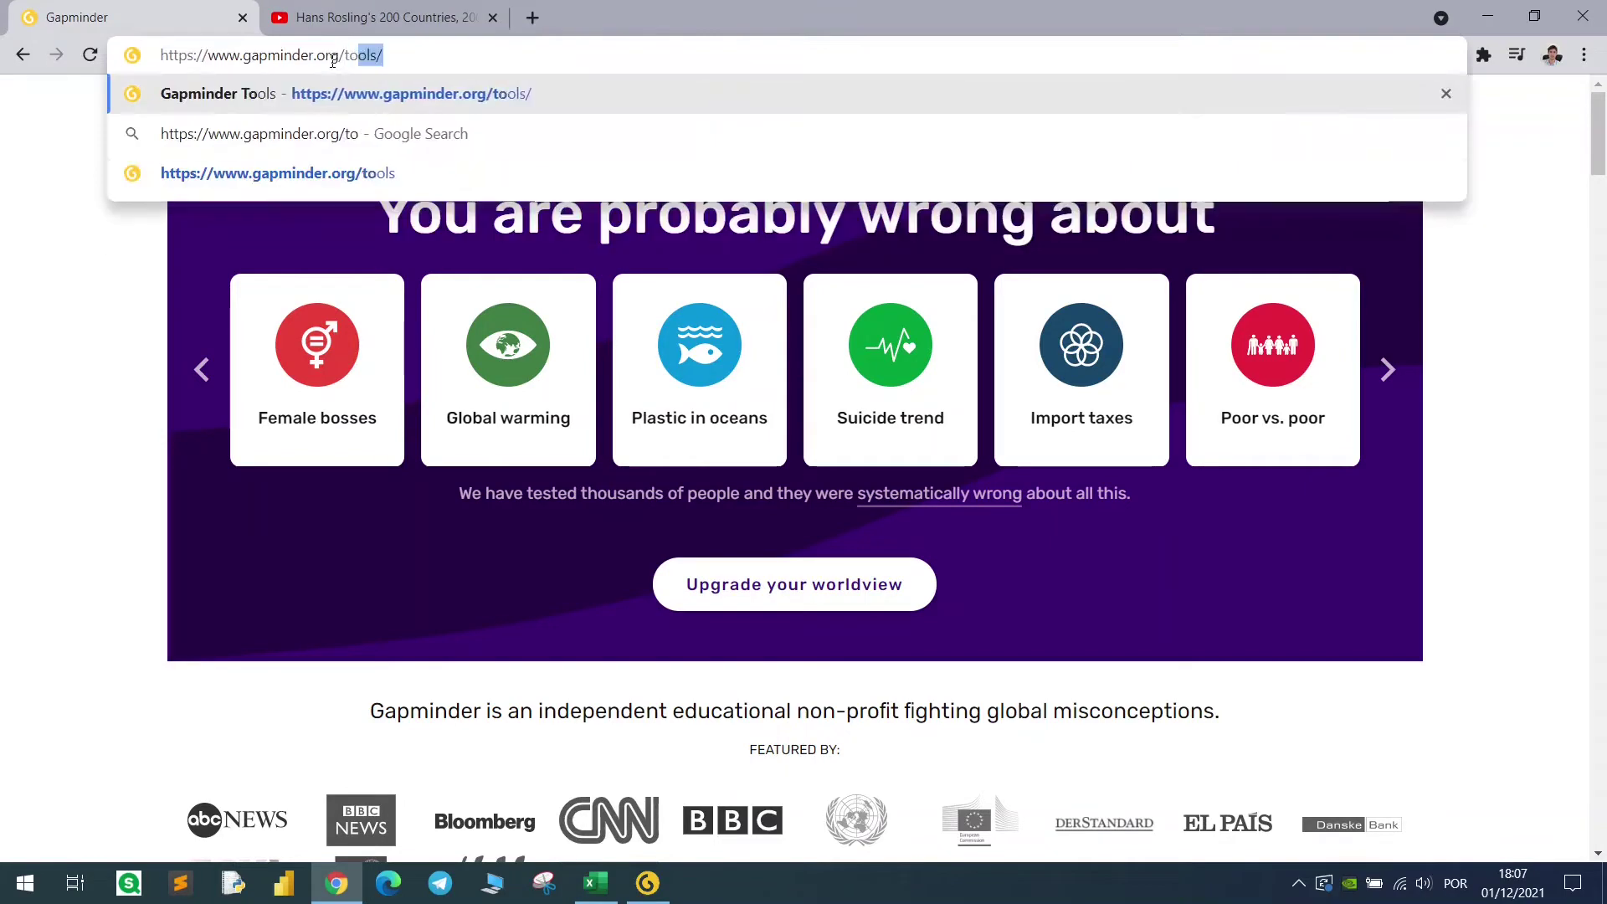
pyautogui.press('Return')
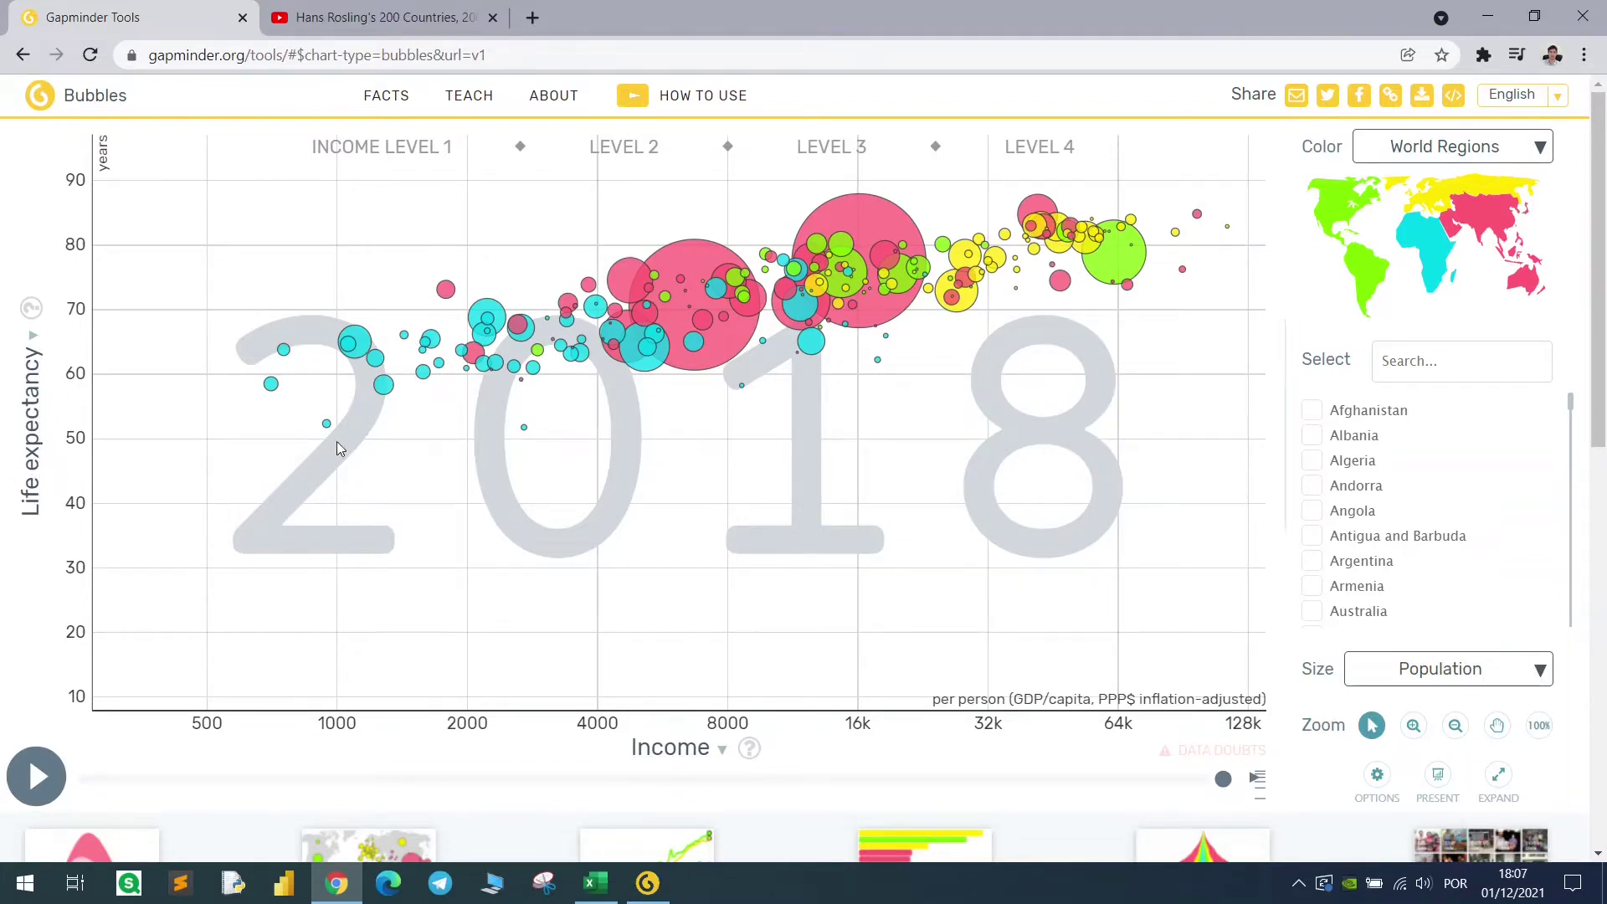
pyautogui.moveTo(691, 284)
# Play the world bubble chart from 1799 at a slower speed, jump ahead and pause at 1992.
pyautogui.click(52, 782)
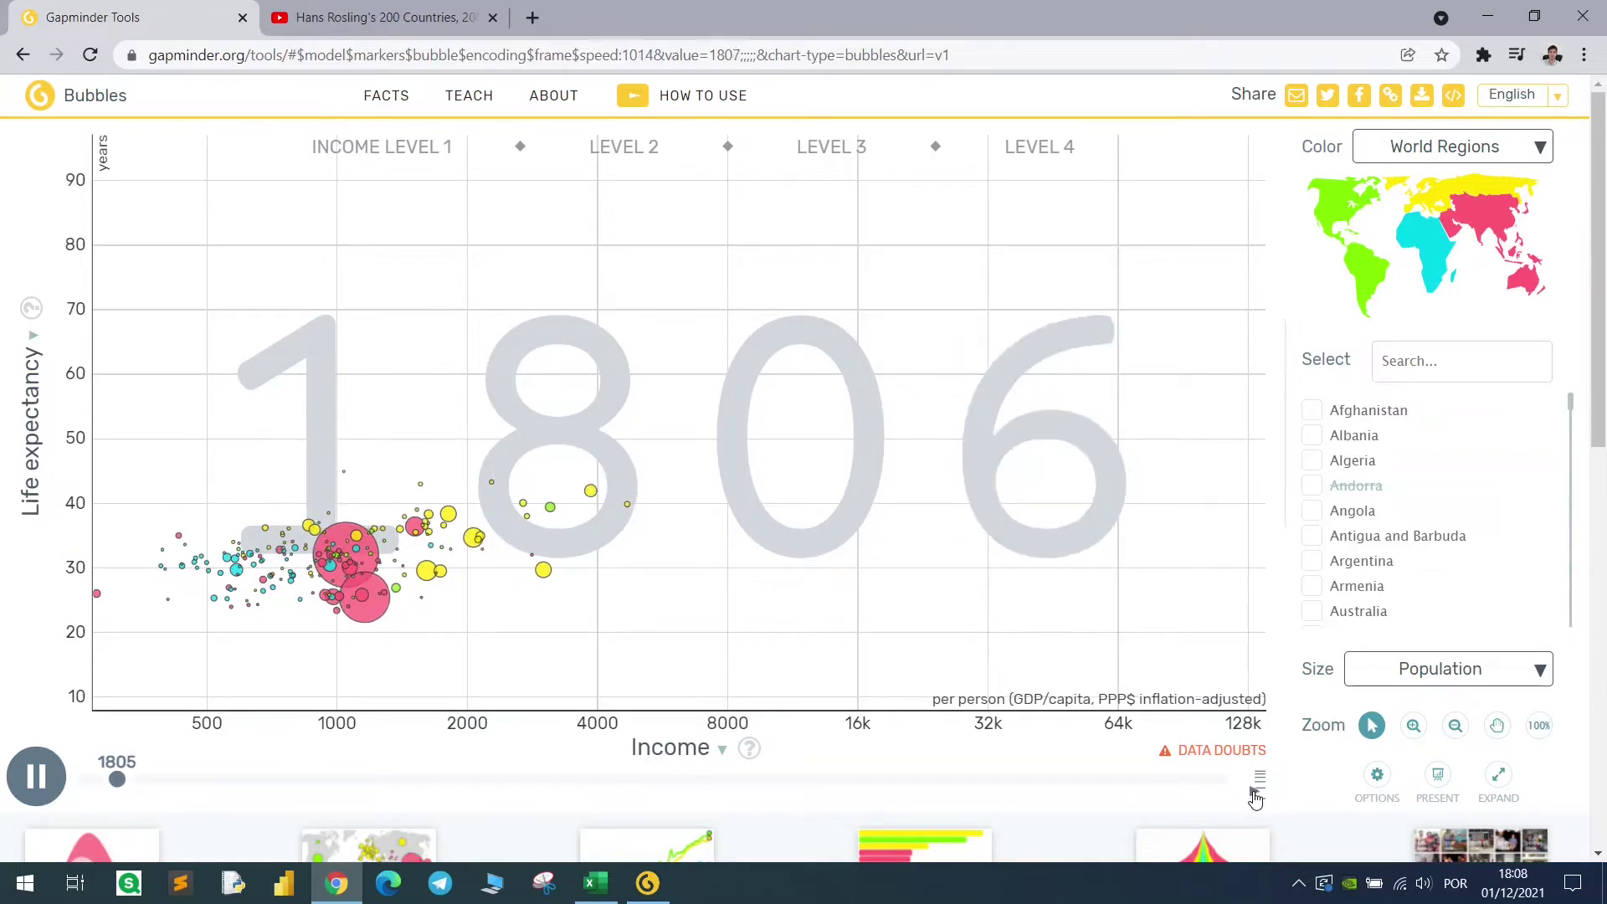
pyautogui.moveTo(1253, 795); pyautogui.dragTo(1253, 778)
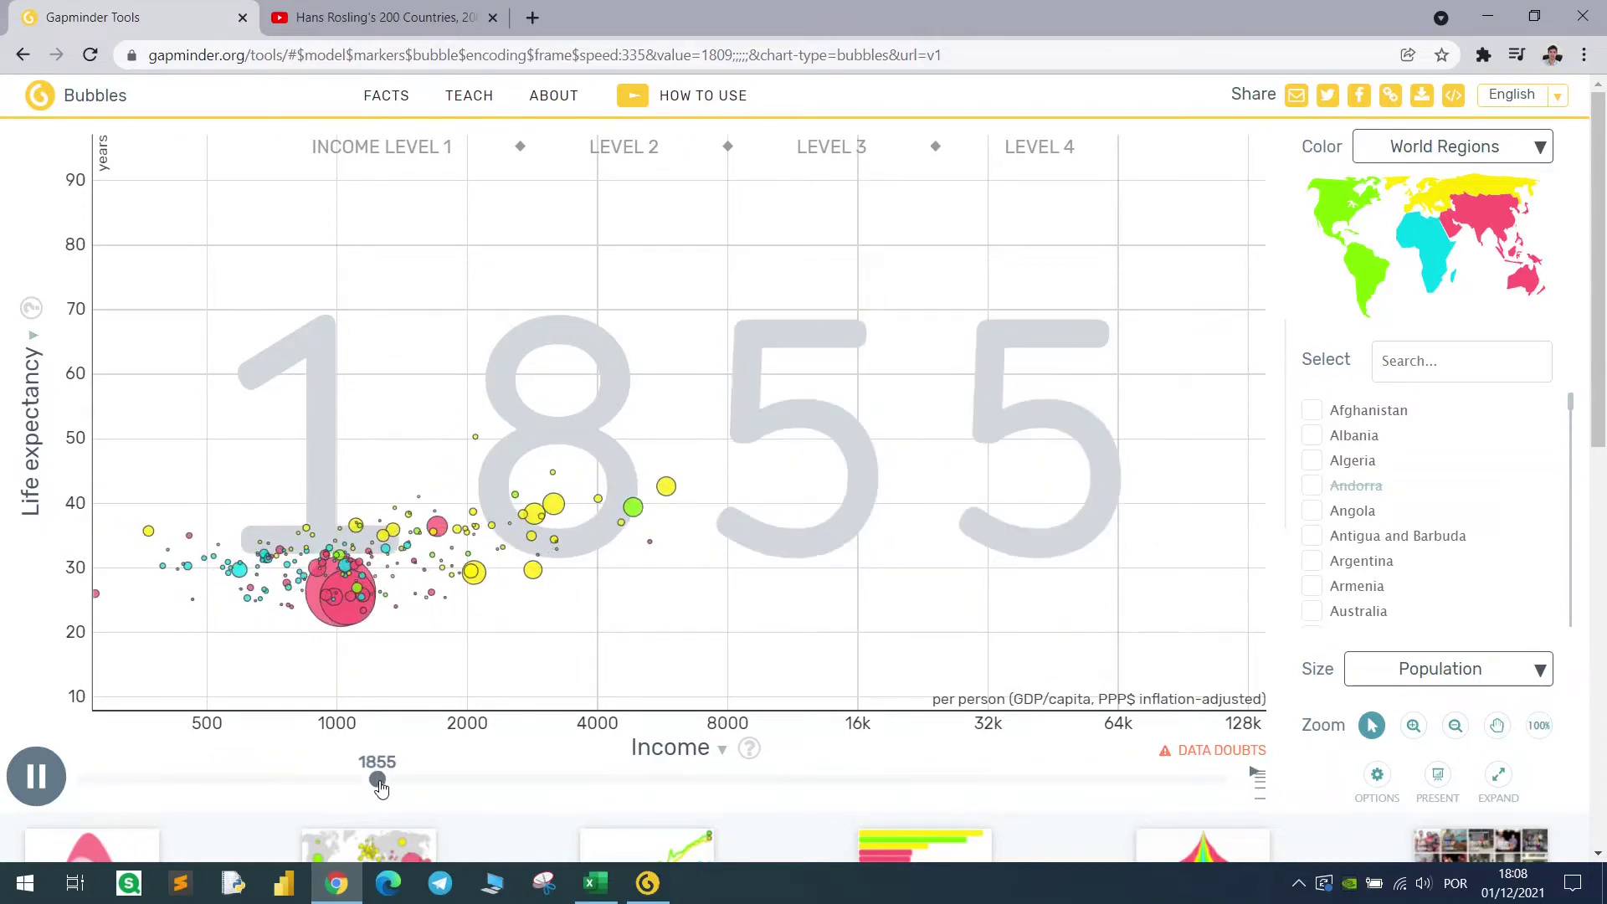
pyautogui.moveTo(381, 789); pyautogui.dragTo(1087, 786)
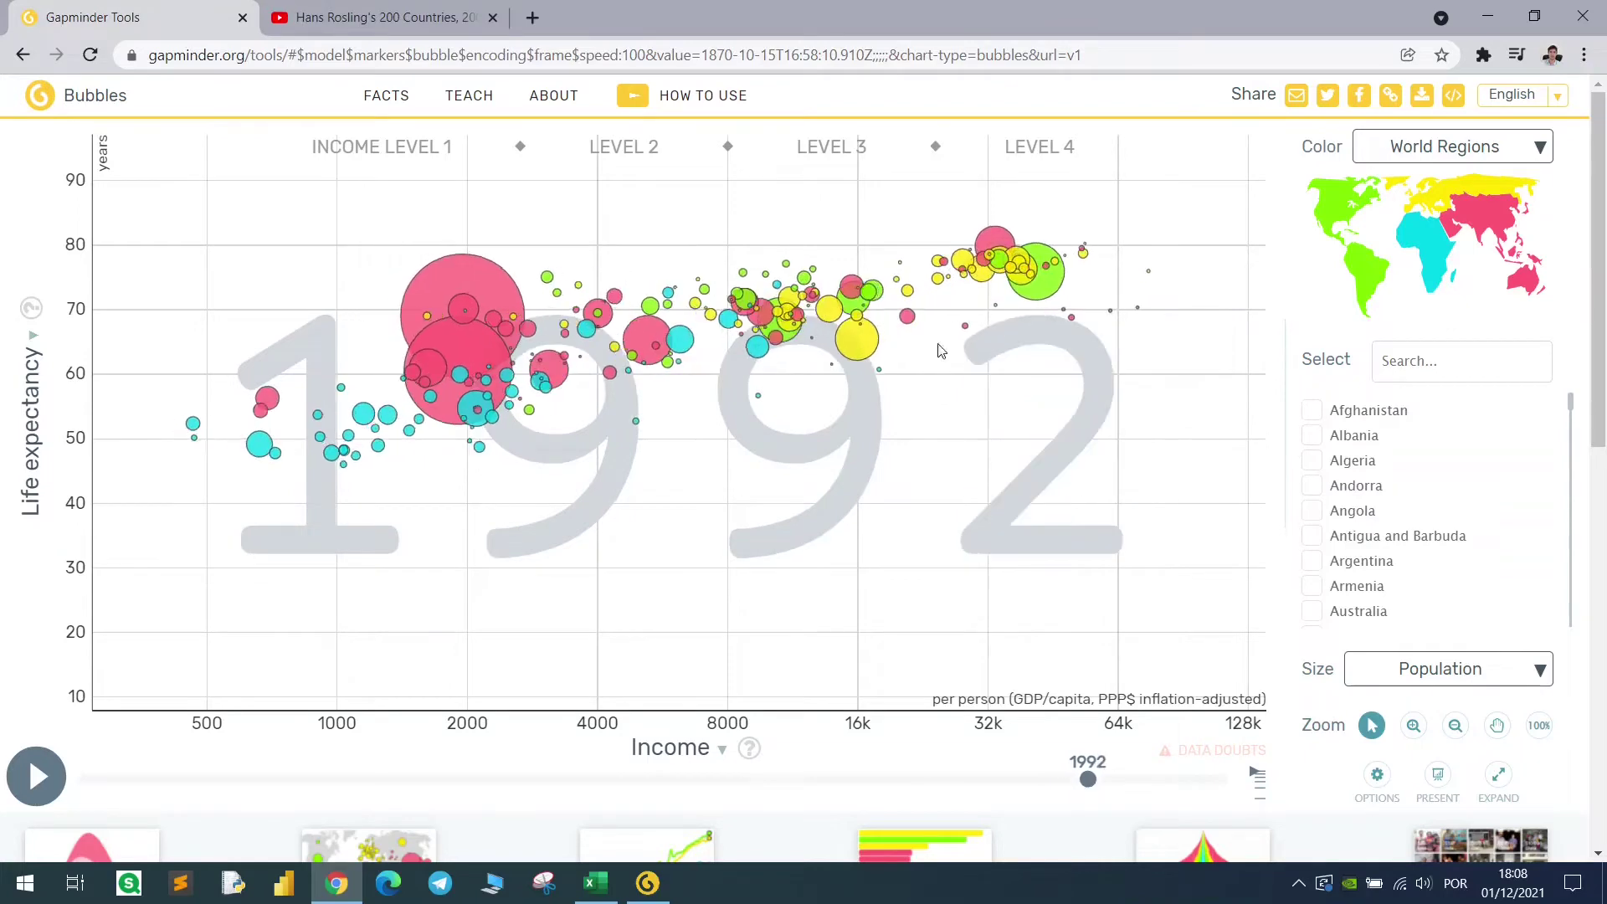
pyautogui.moveTo(866, 349)
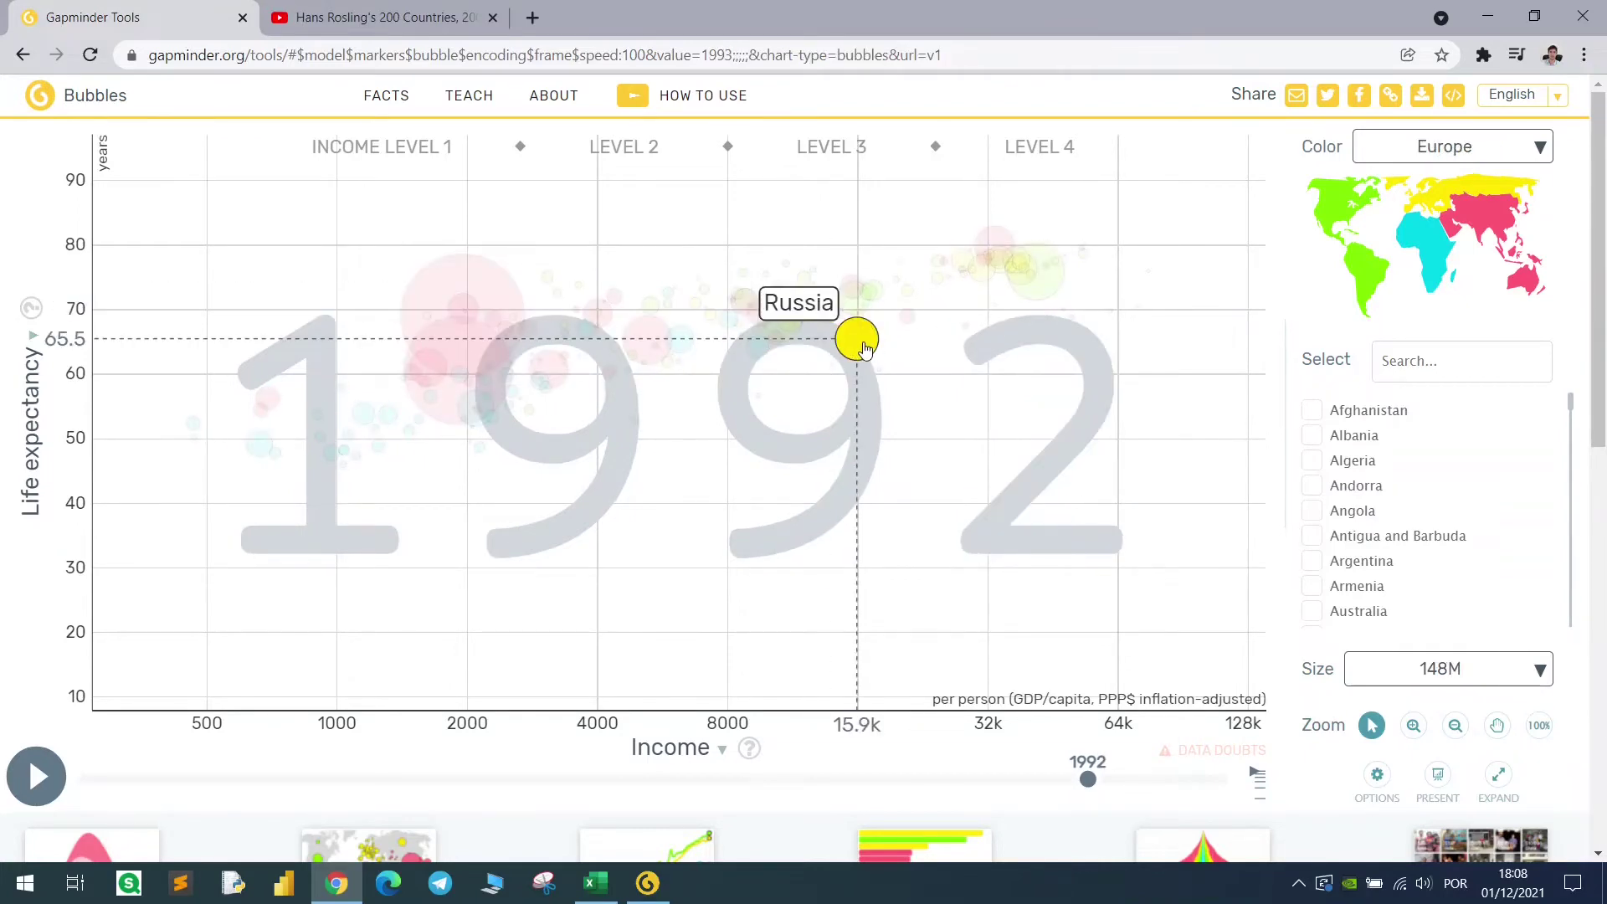
# Trace Russia's trail over the years, hide trails and move to 2018, then open the Y-axis indicators.
pyautogui.click(879, 456)
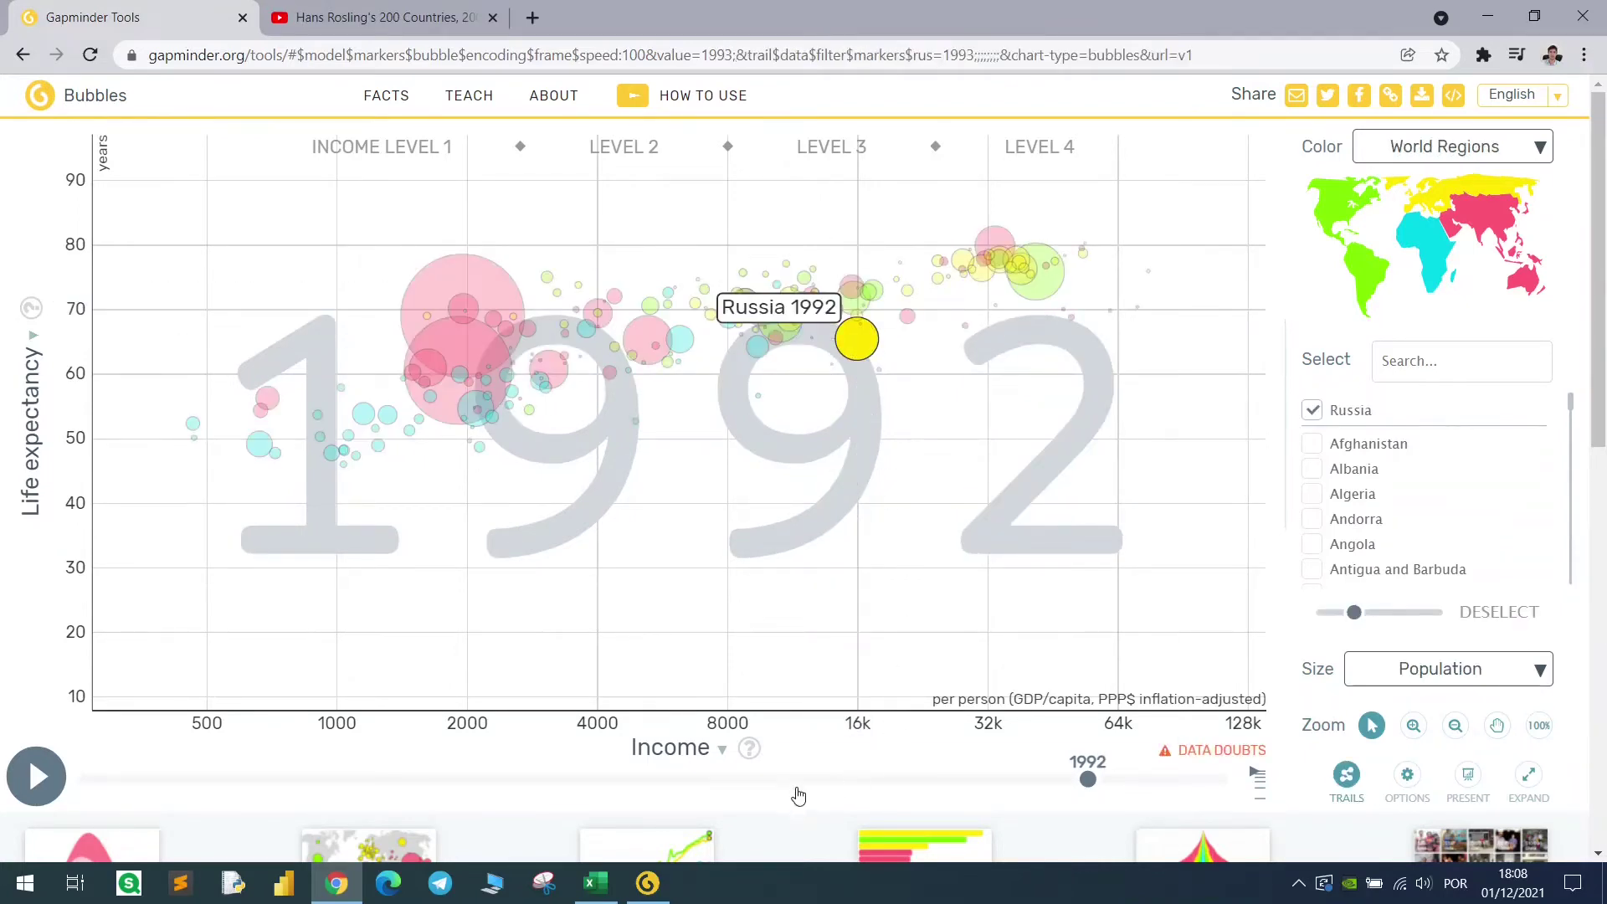
pyautogui.moveTo(787, 785); pyautogui.dragTo(1034, 780)
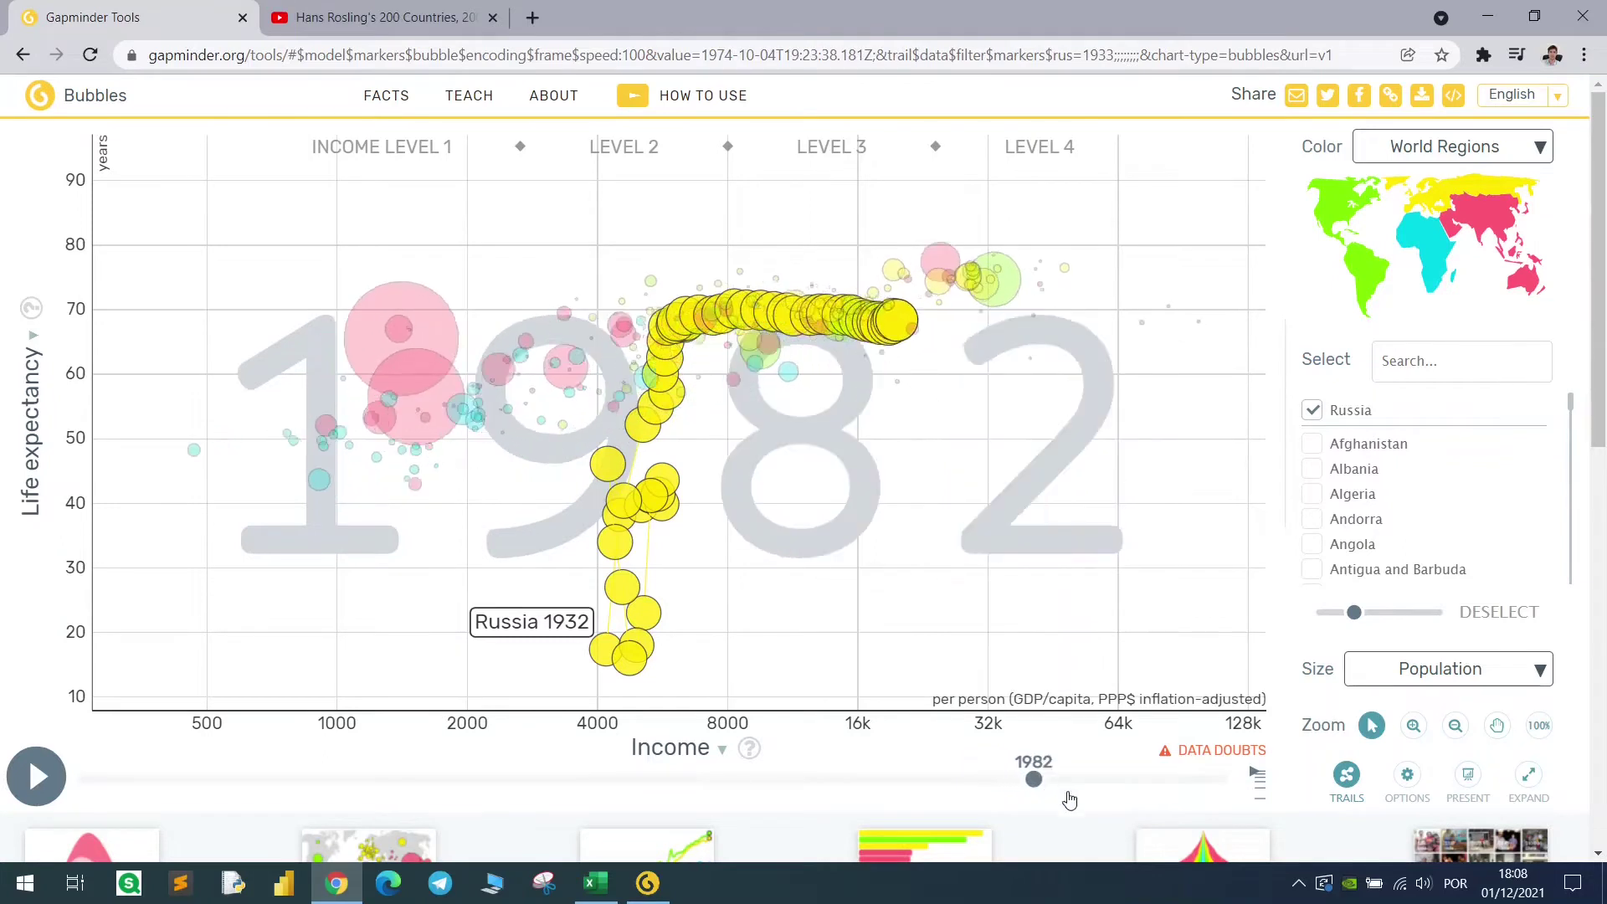
pyautogui.click(1347, 778)
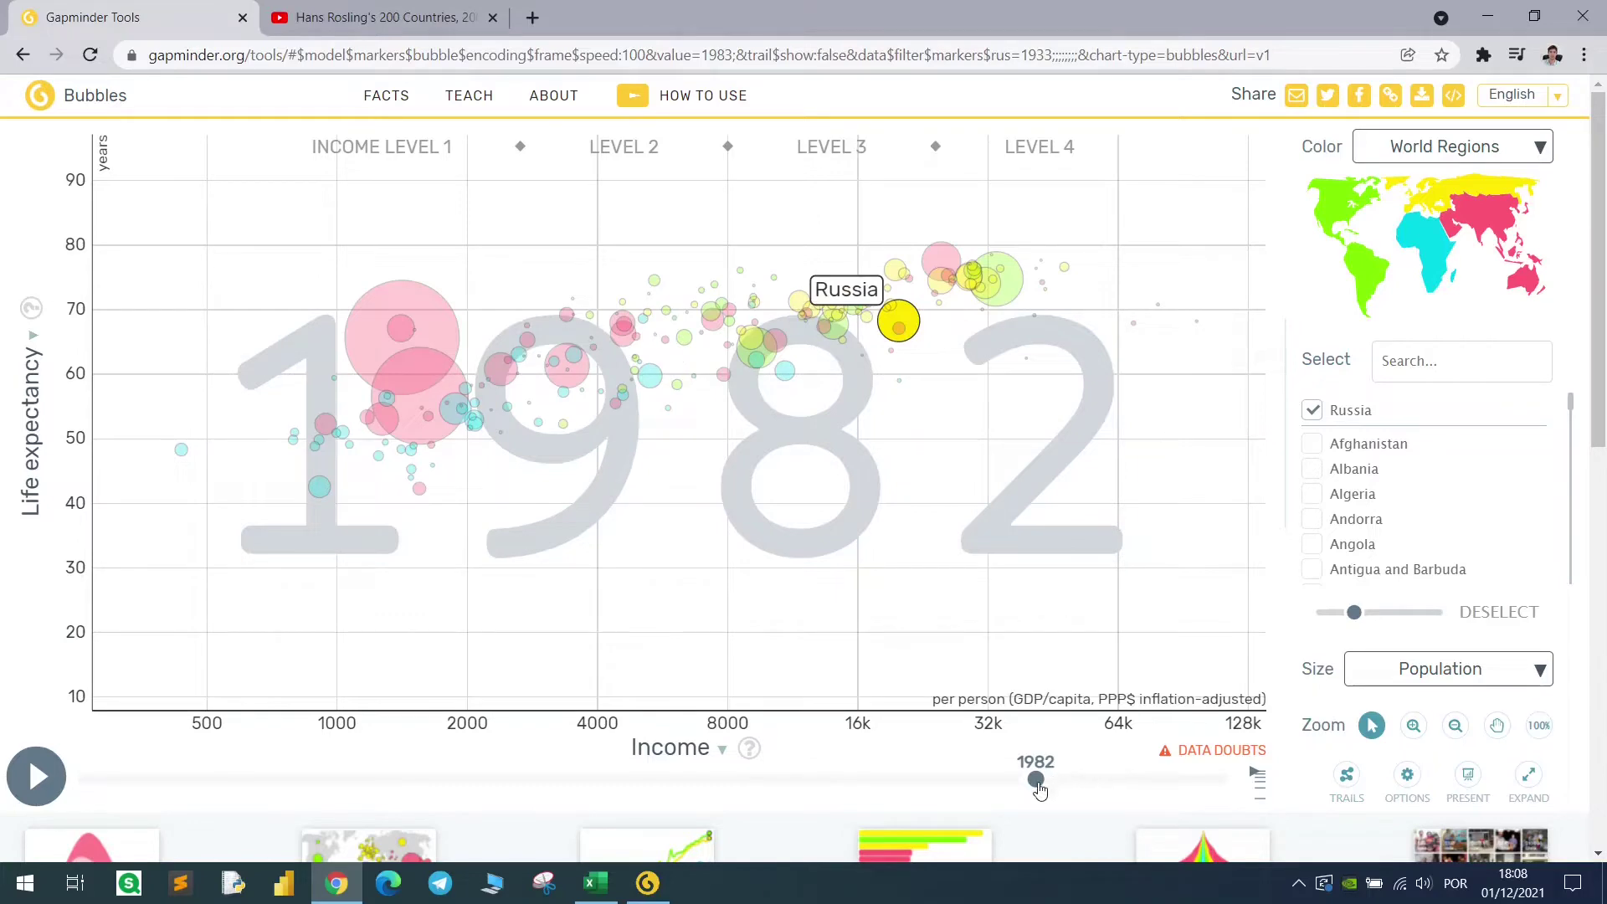
pyautogui.moveTo(1039, 790); pyautogui.dragTo(1248, 783)
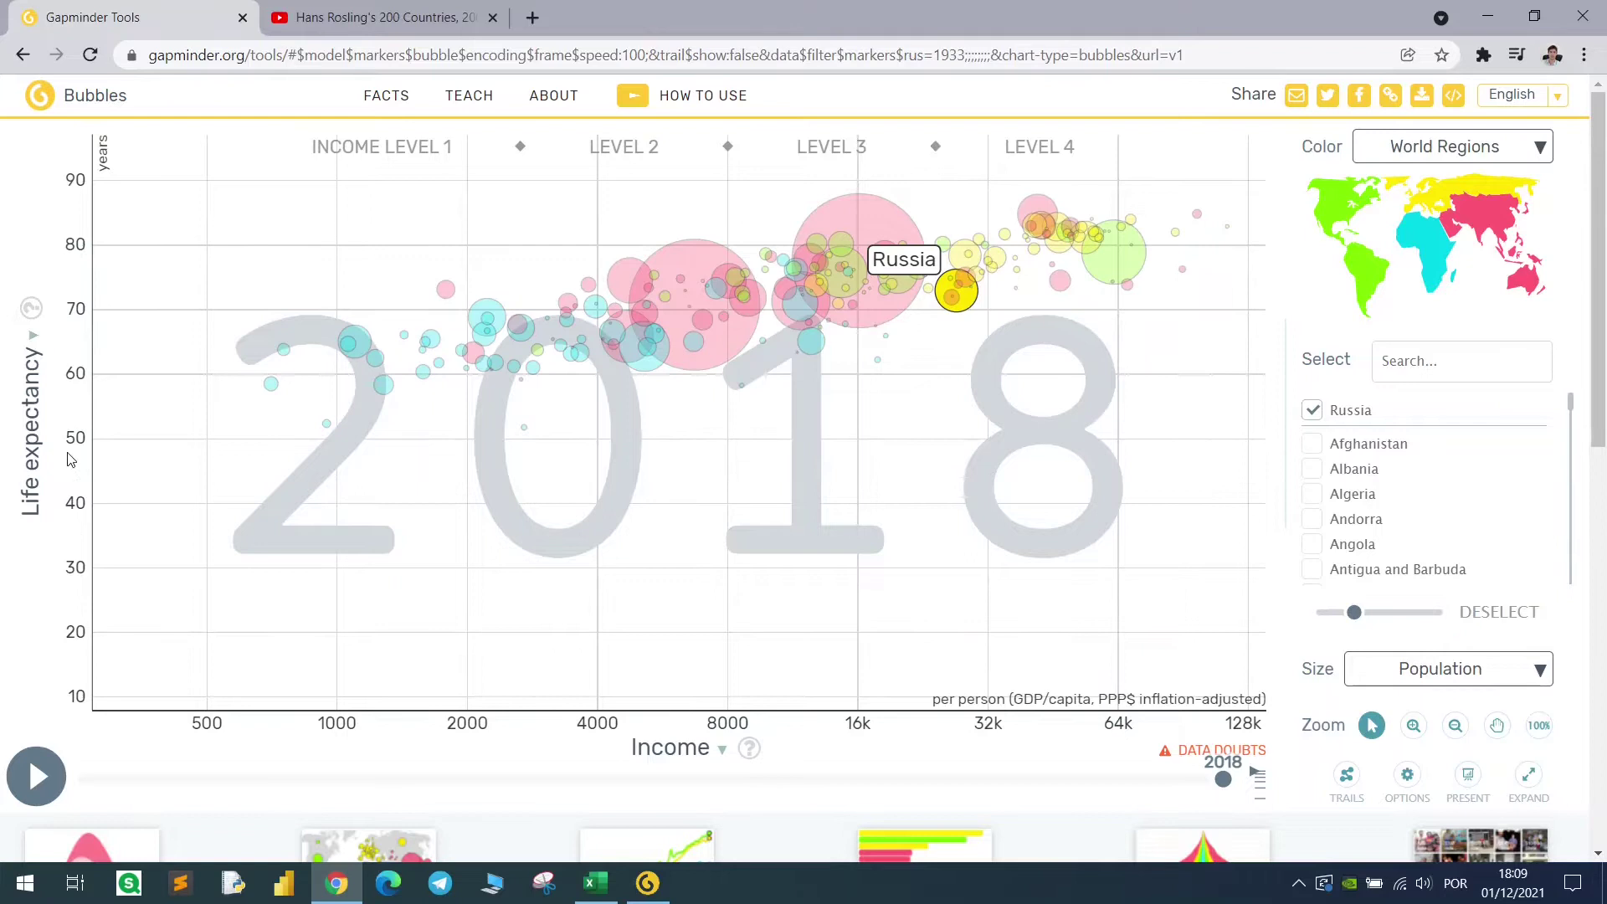
pyautogui.click(39, 351)
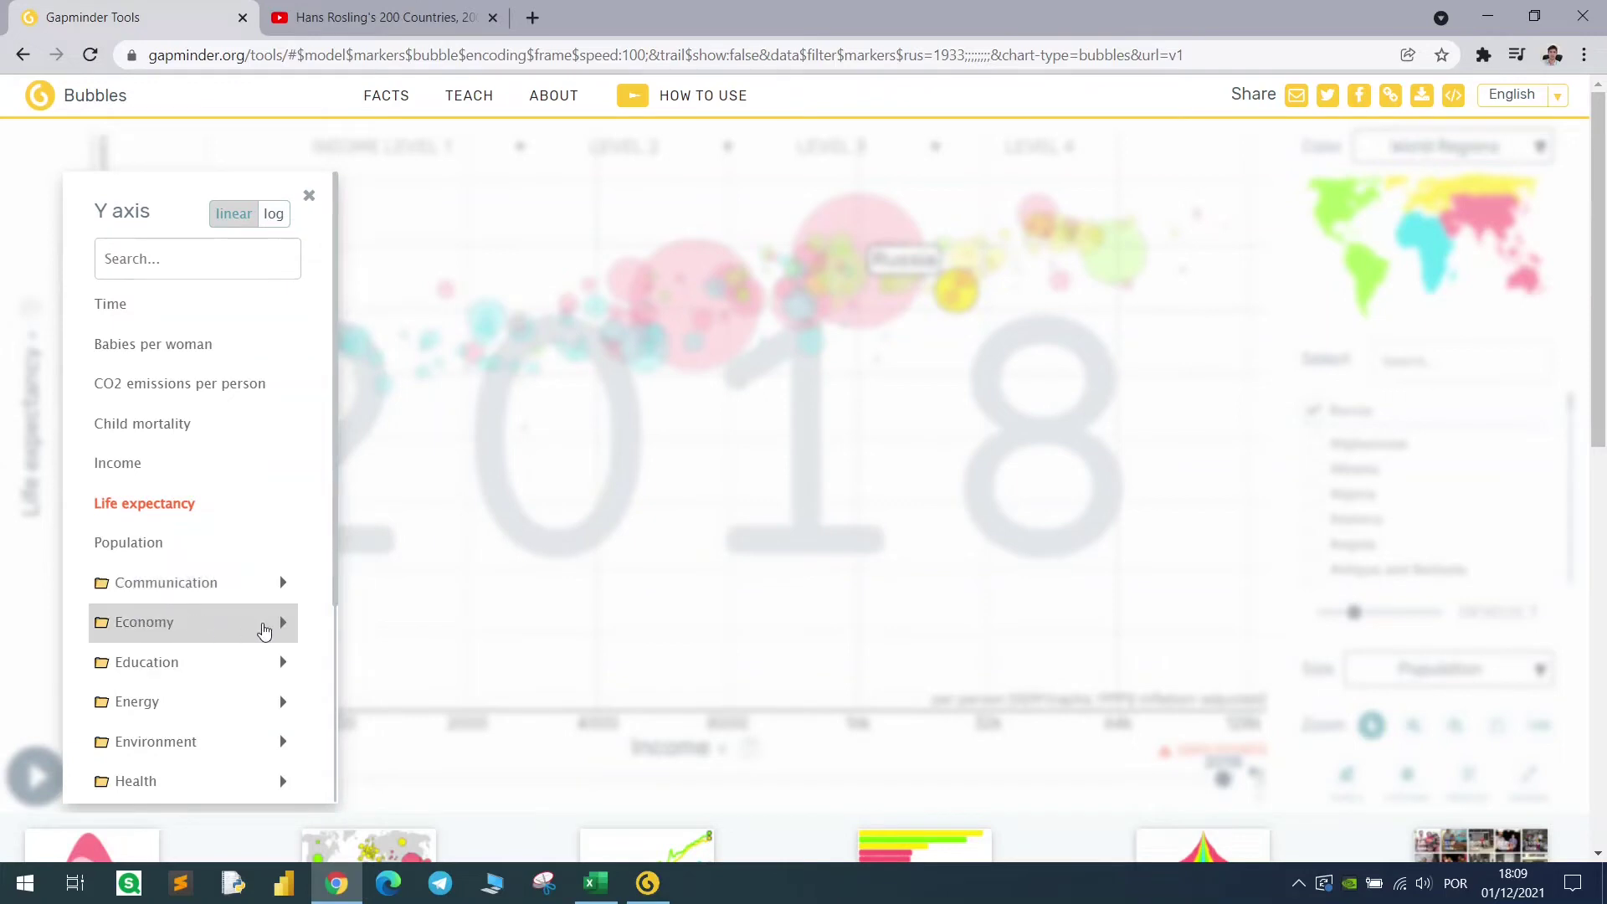
# Browse the Economy indicators for the Y axis and close the list, keeping life expectancy.
pyautogui.moveTo(265, 629)
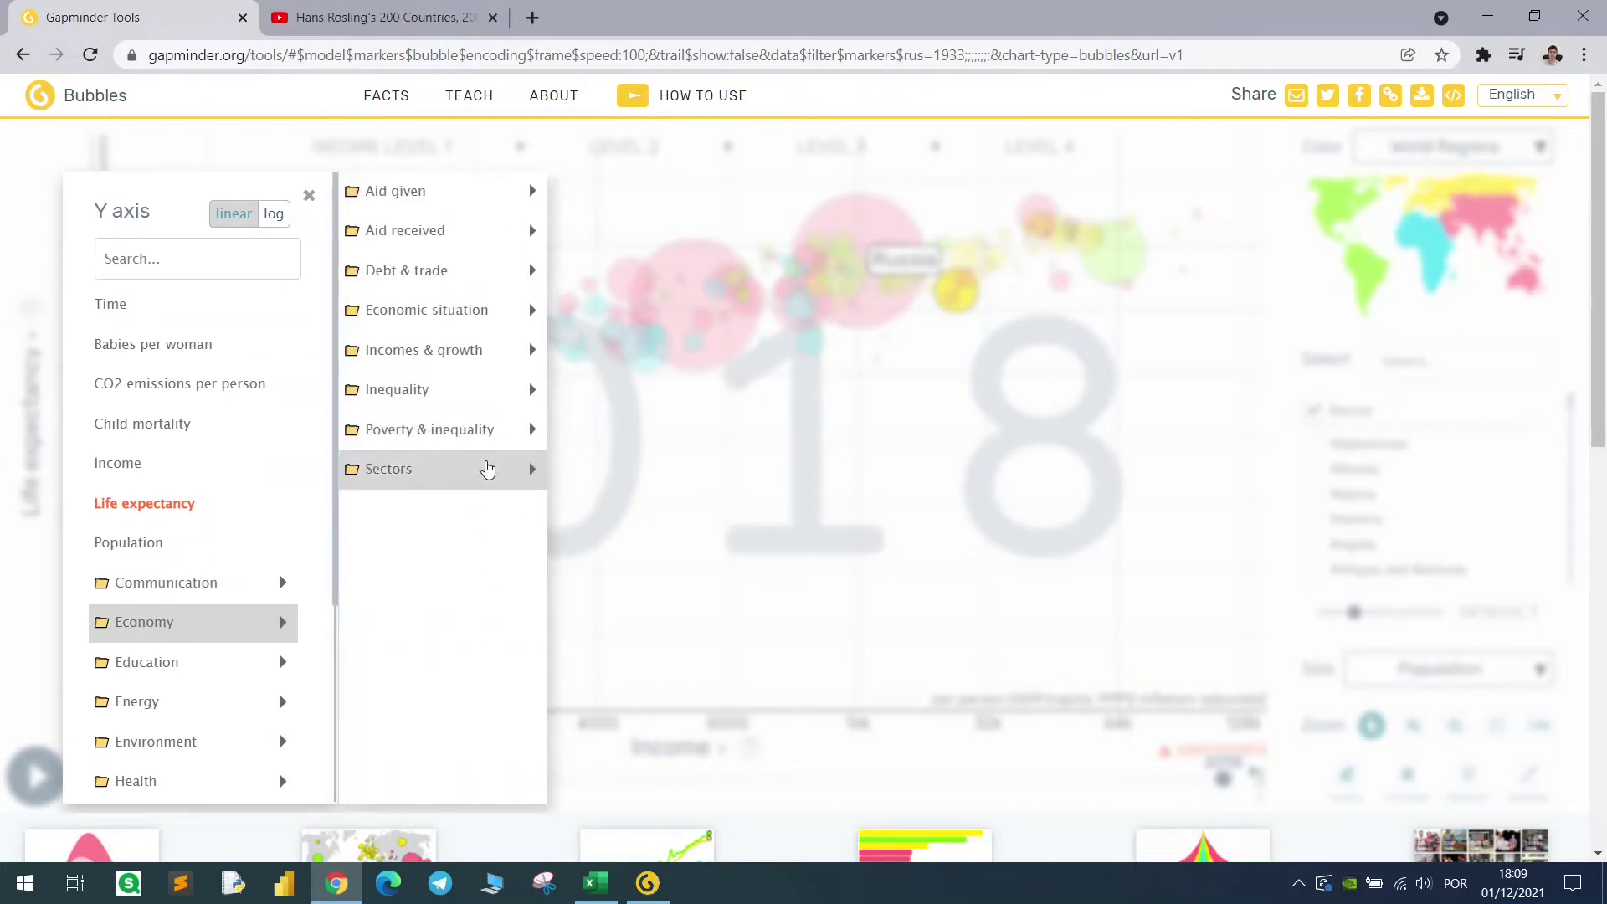
pyautogui.moveTo(456, 314)
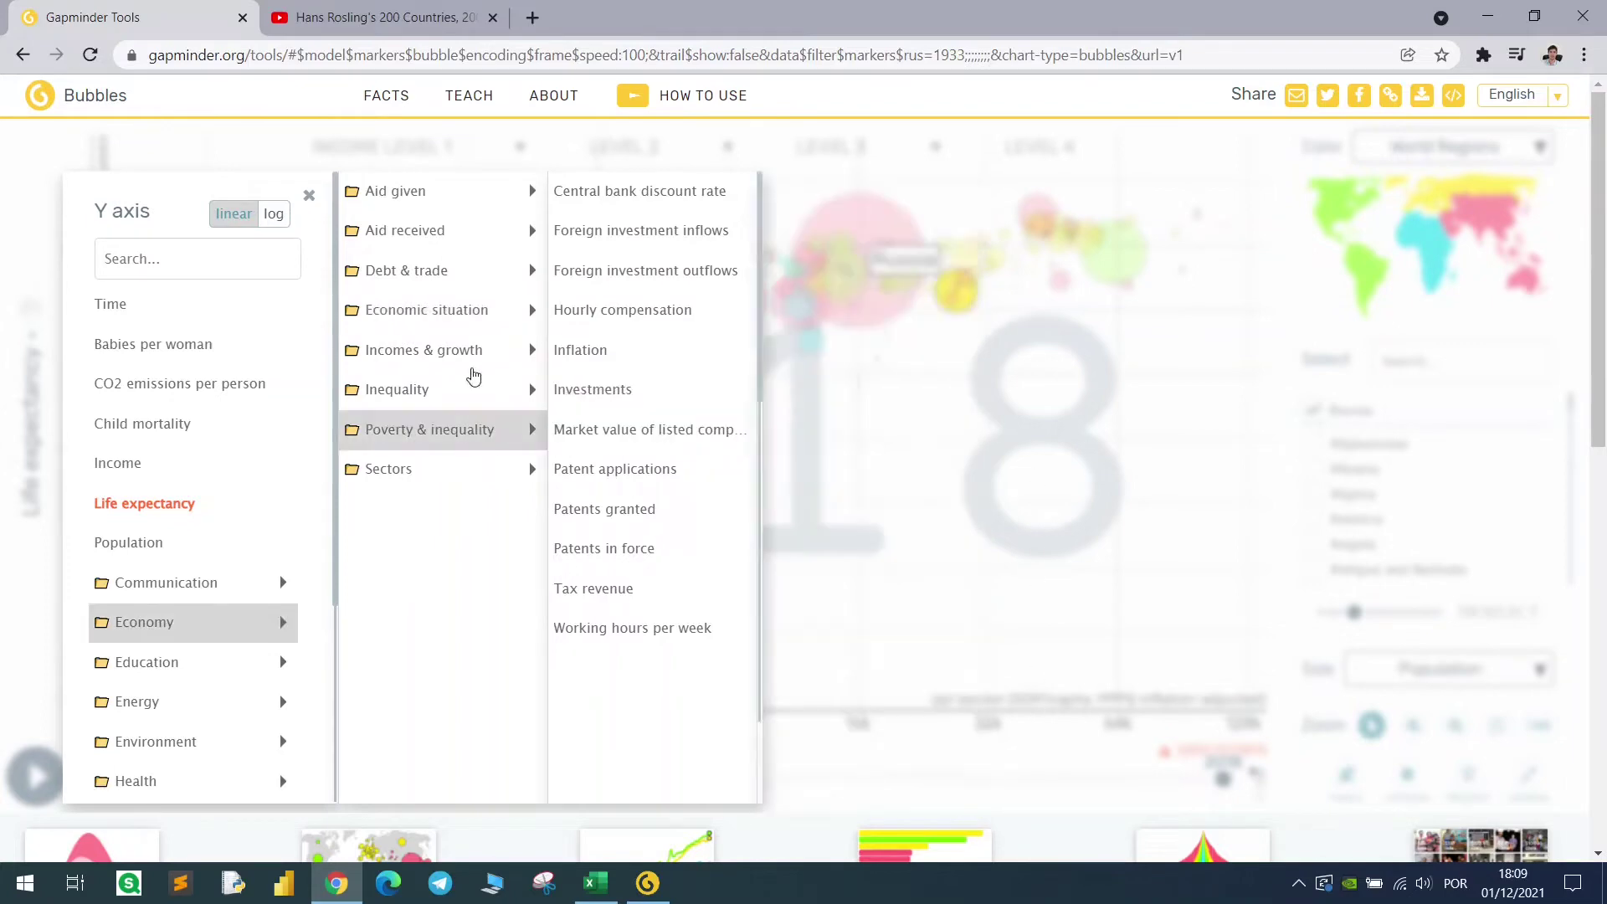
pyautogui.click(1040, 366)
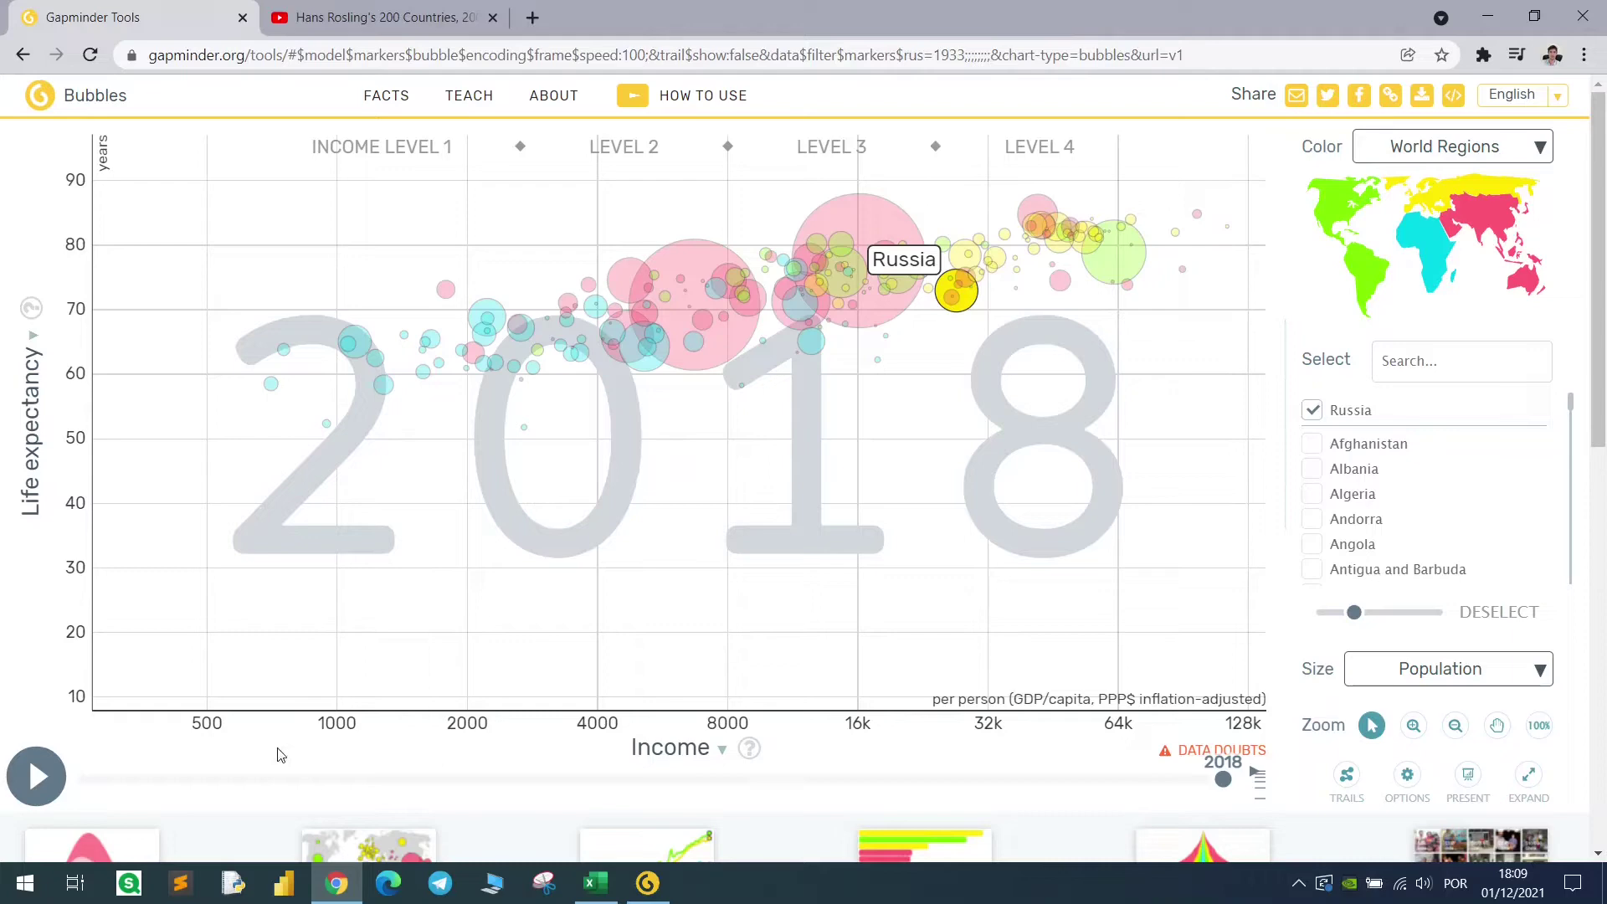
pyautogui.scroll(-5, 280, 755)
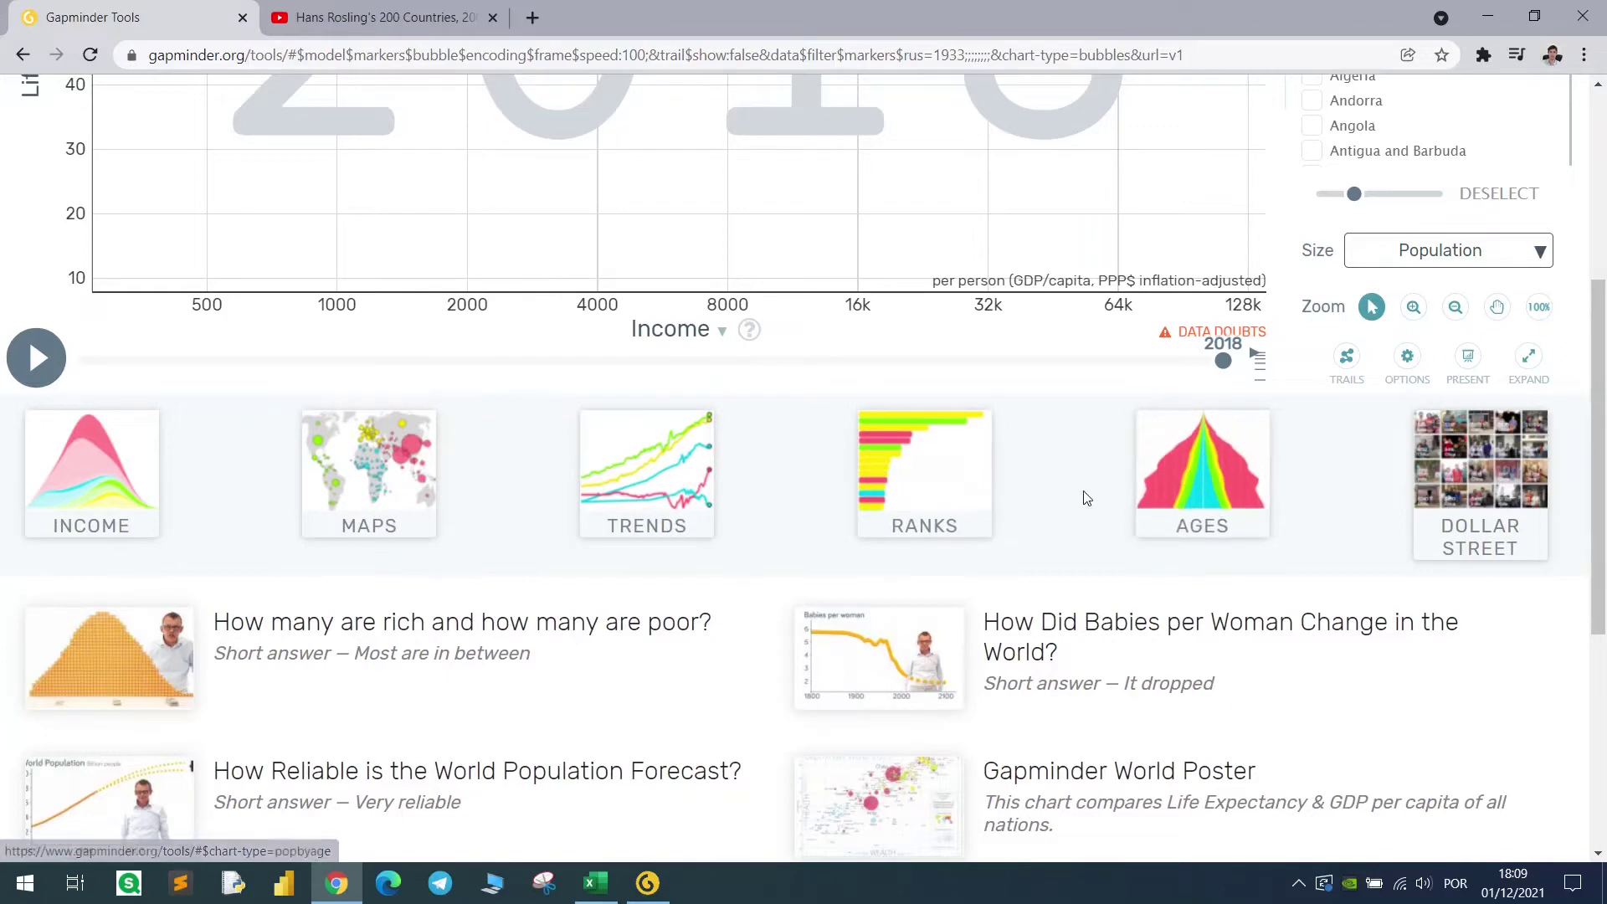
pyautogui.scroll(3, 1076, 498)
pyautogui.scroll(2, 1074, 645)
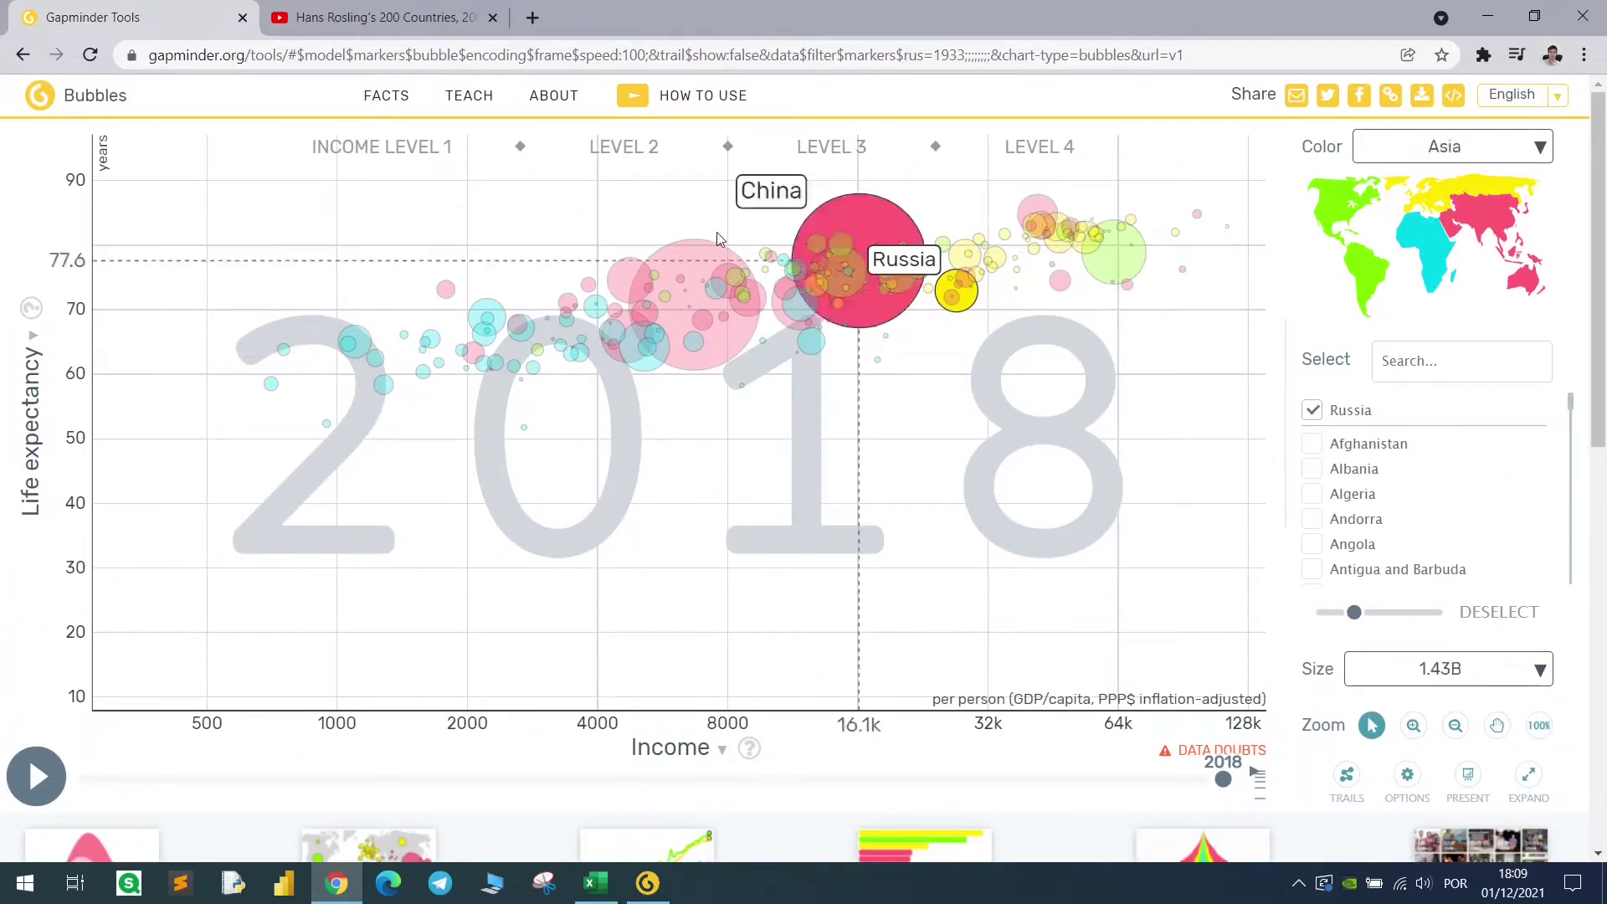
pyautogui.moveTo(398, 104)
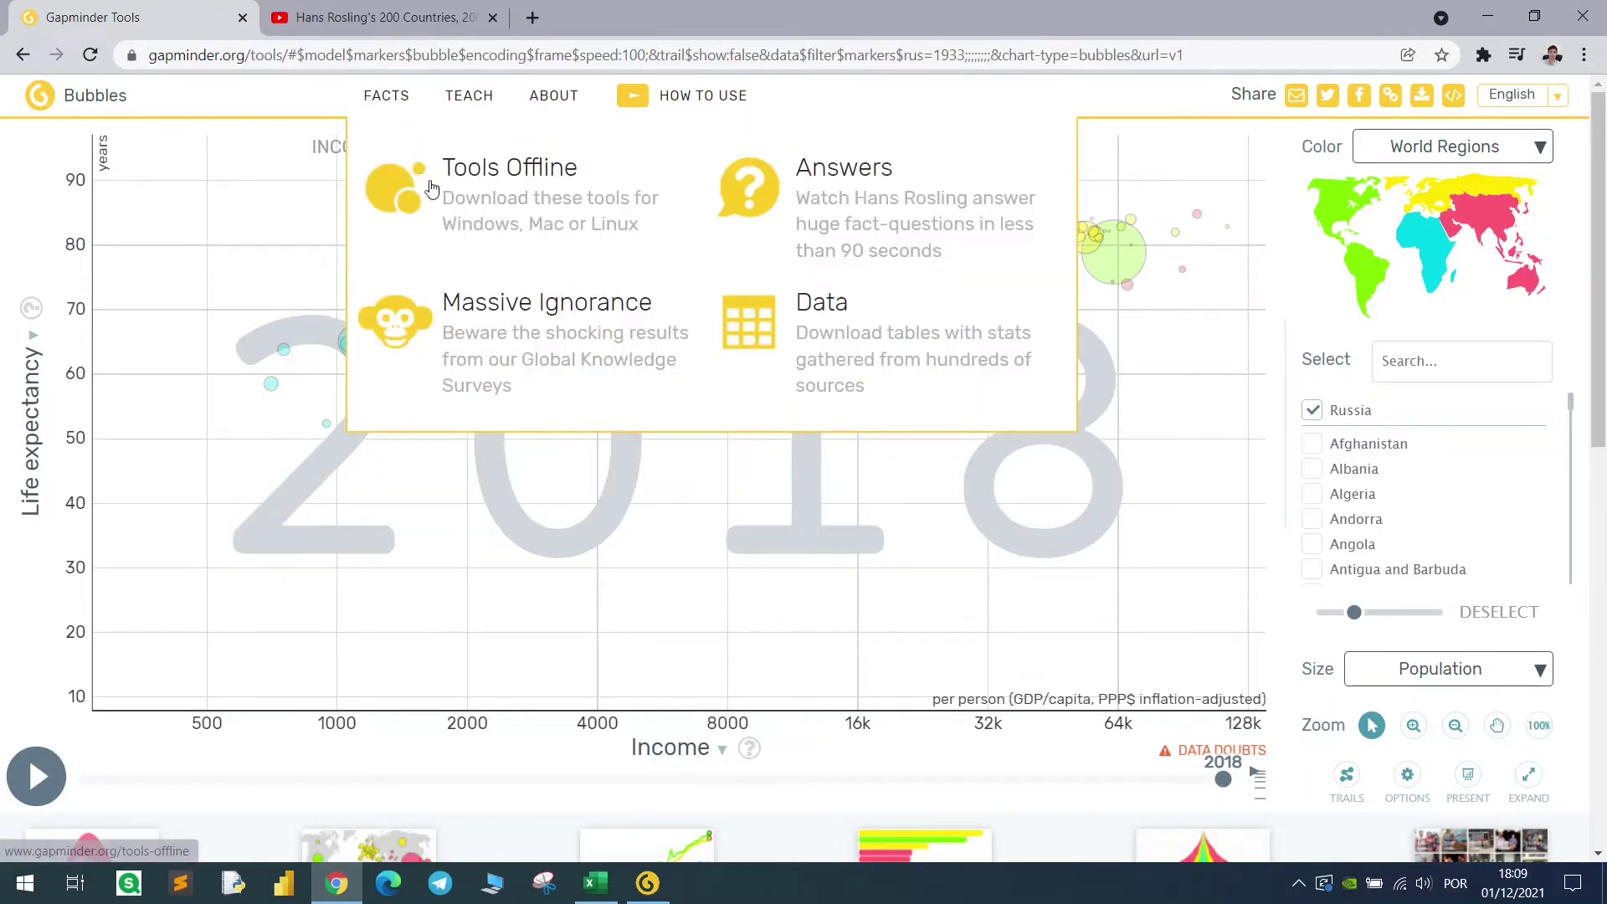
pyautogui.click(410, 198)
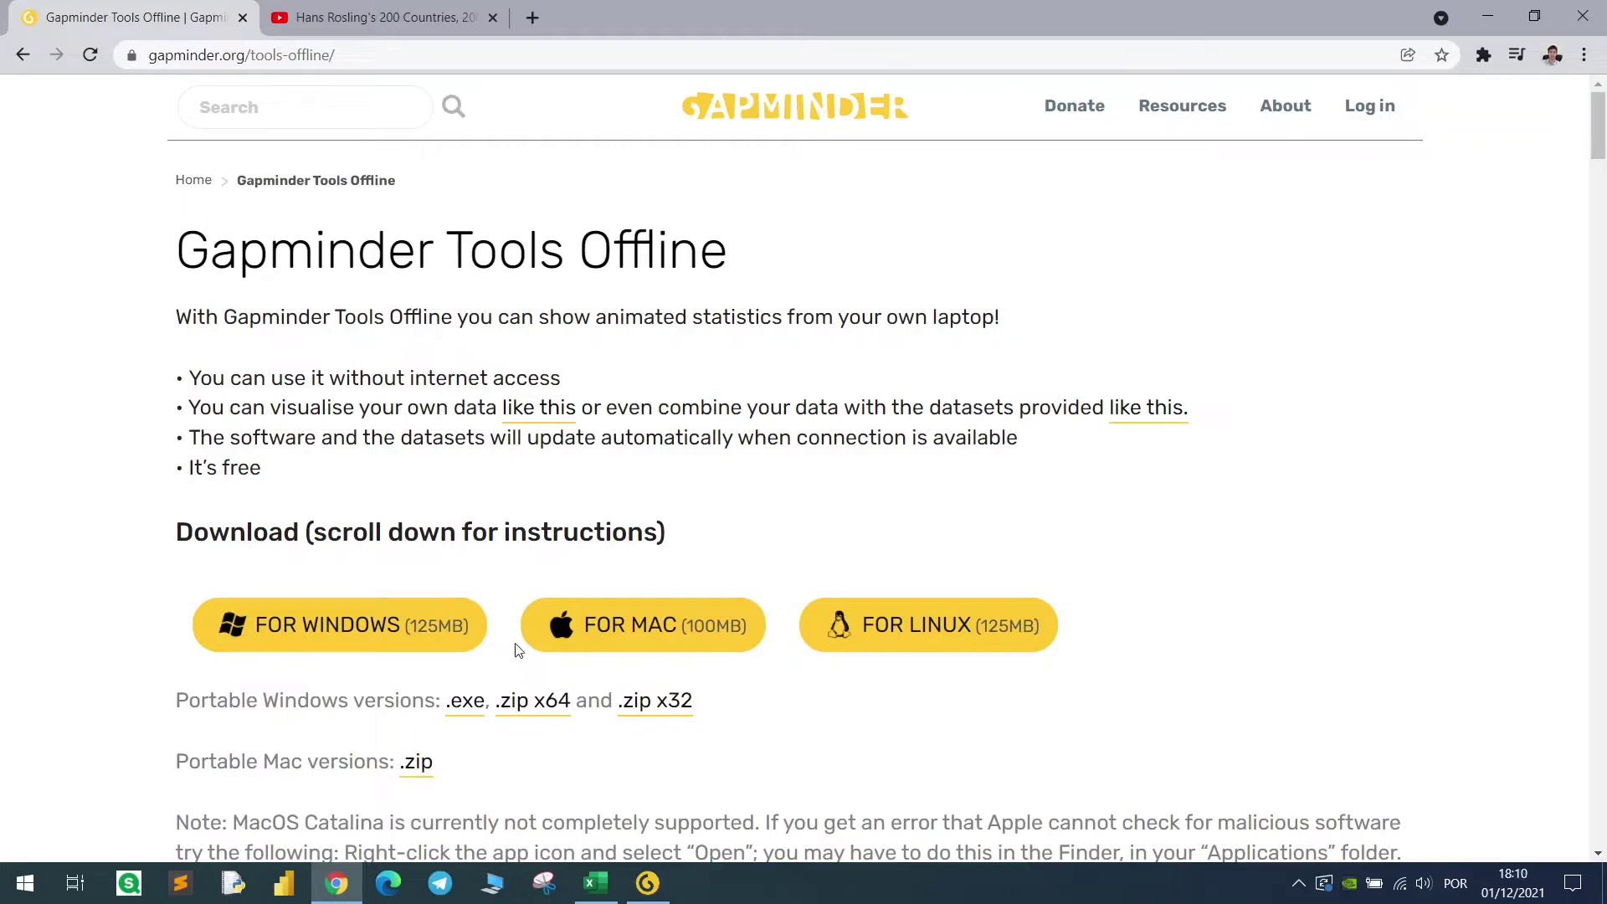
pyautogui.click(647, 883)
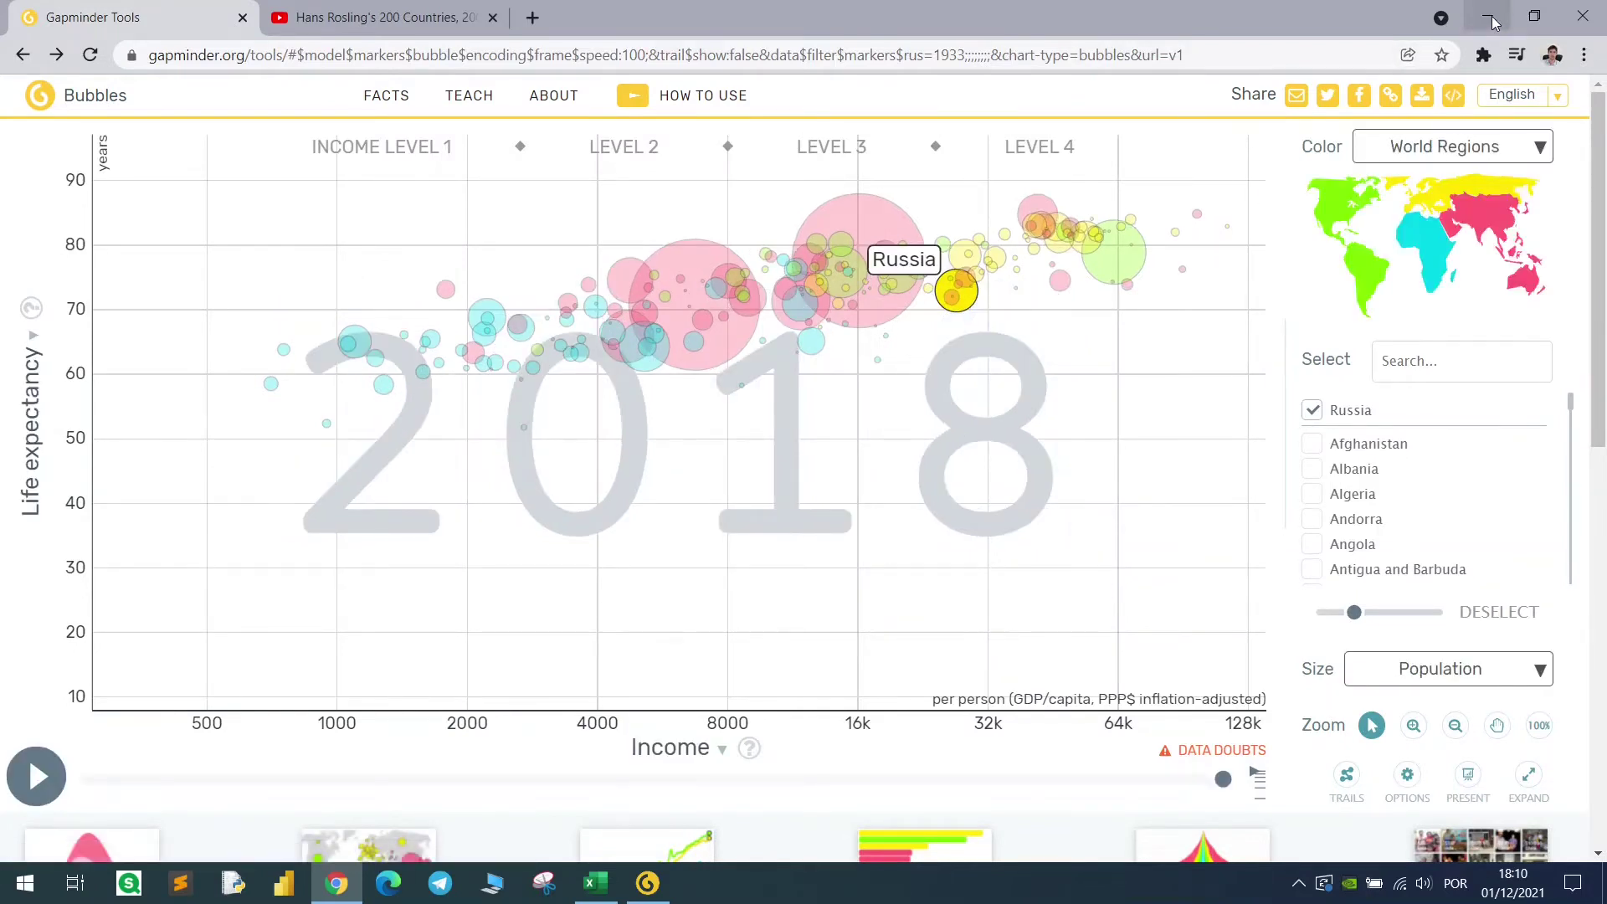
# Box the Bubbles, Rankings and Lines chart types in Gapminder Offline, then switch to Example - Gapminder.xlsx.
pyautogui.click(1498, 17)
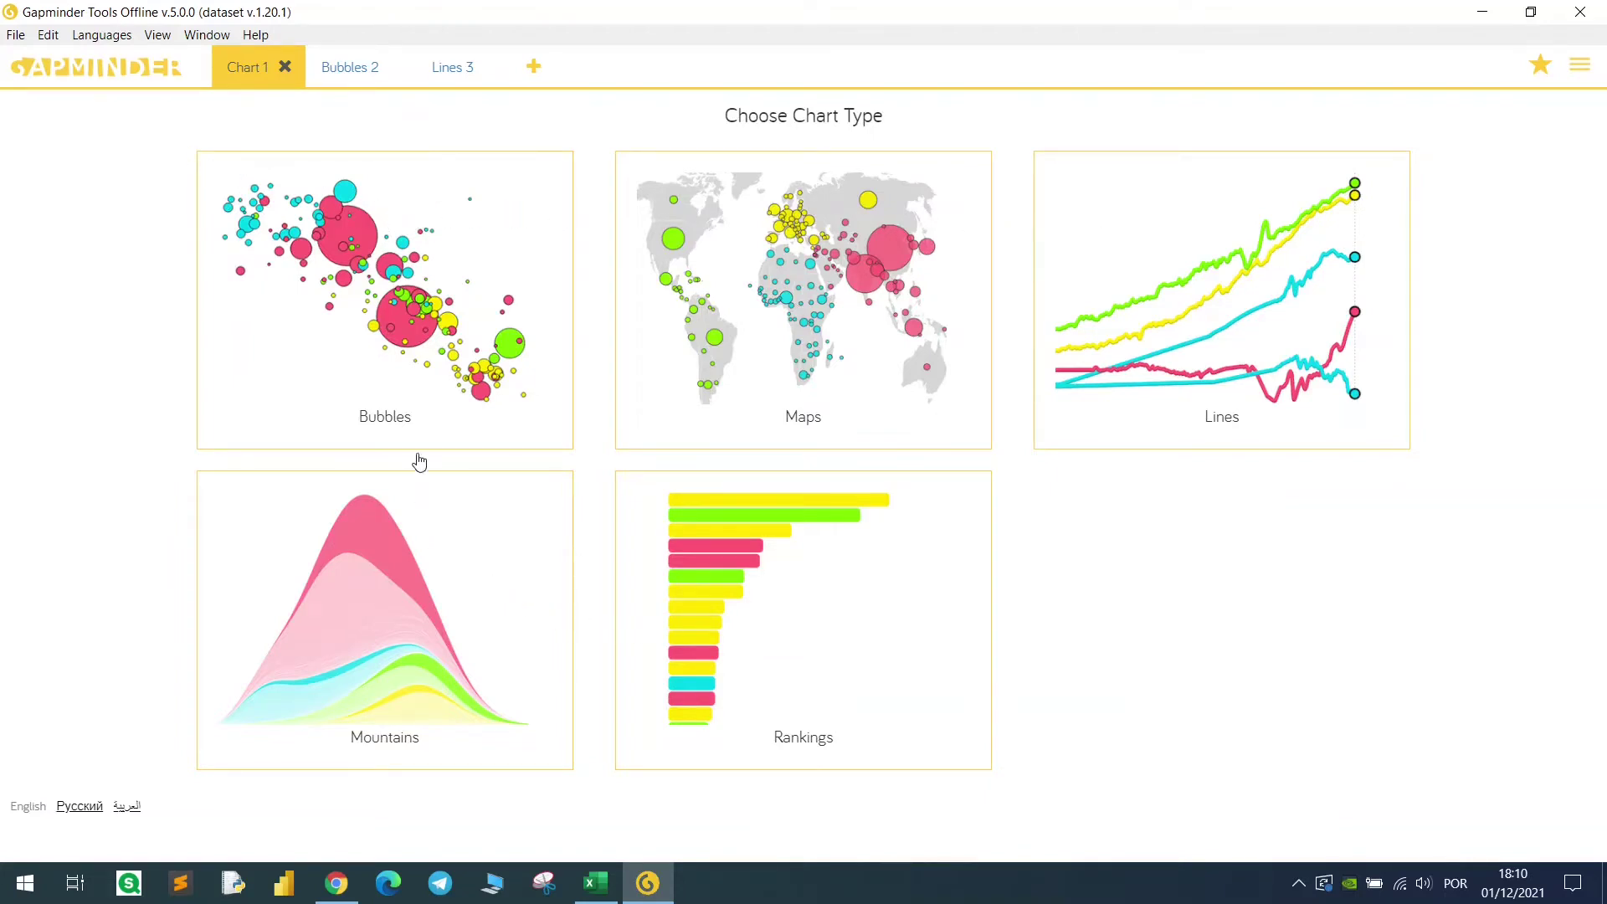
pyautogui.click(419, 351)
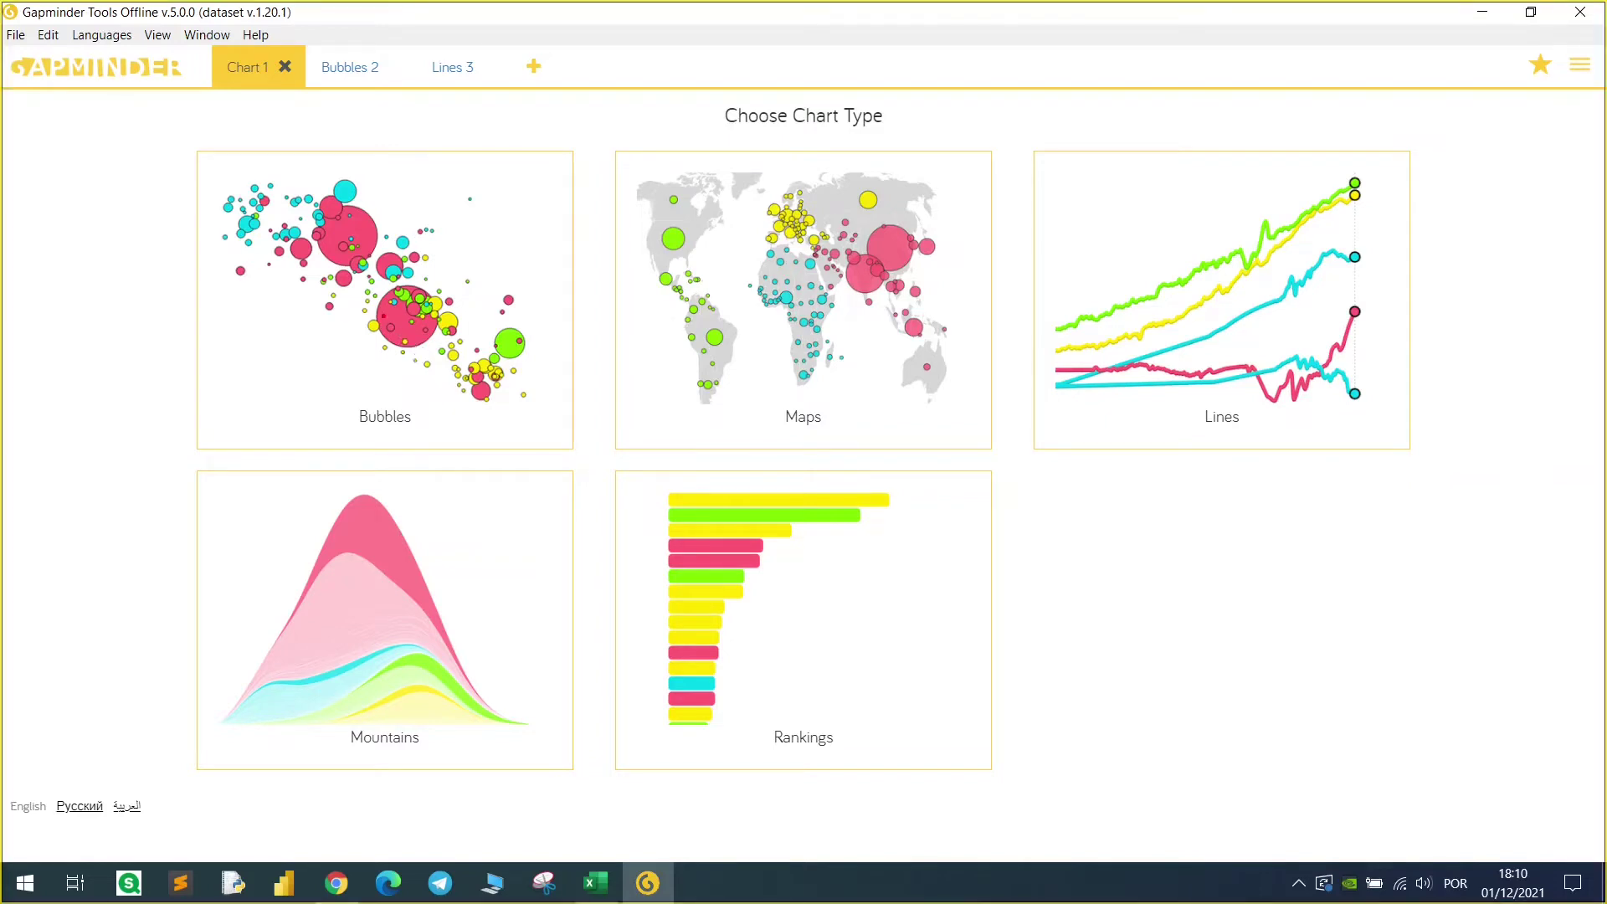
pyautogui.moveTo(329, 400); pyautogui.dragTo(464, 440)
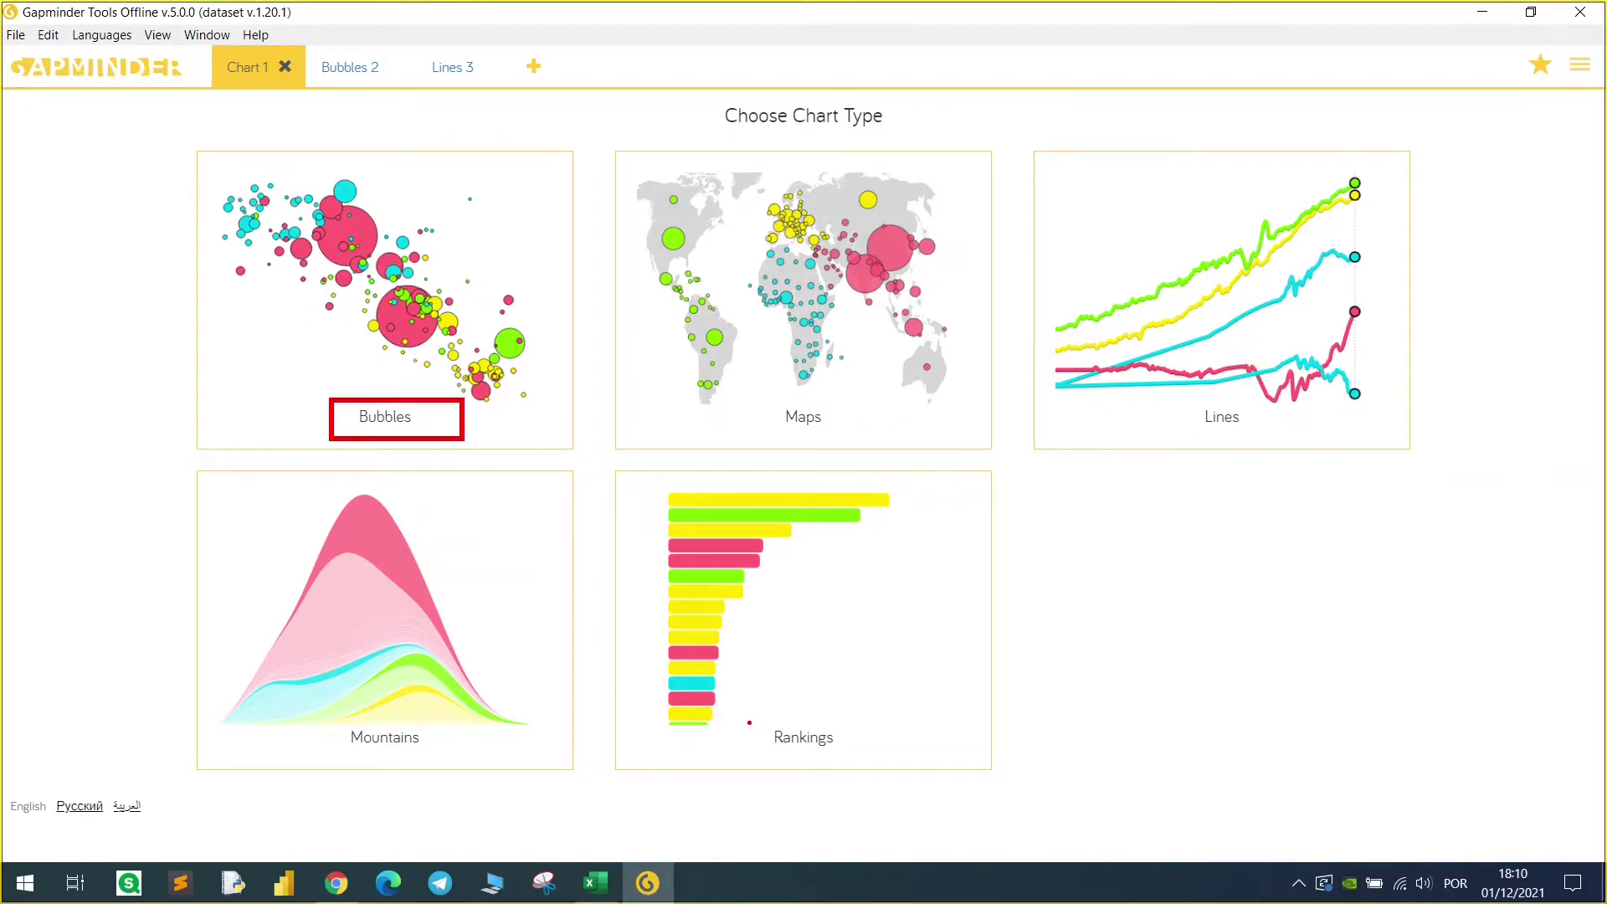
pyautogui.moveTo(760, 717); pyautogui.dragTo(864, 780)
pyautogui.moveTo(1187, 400); pyautogui.dragTo(1270, 436)
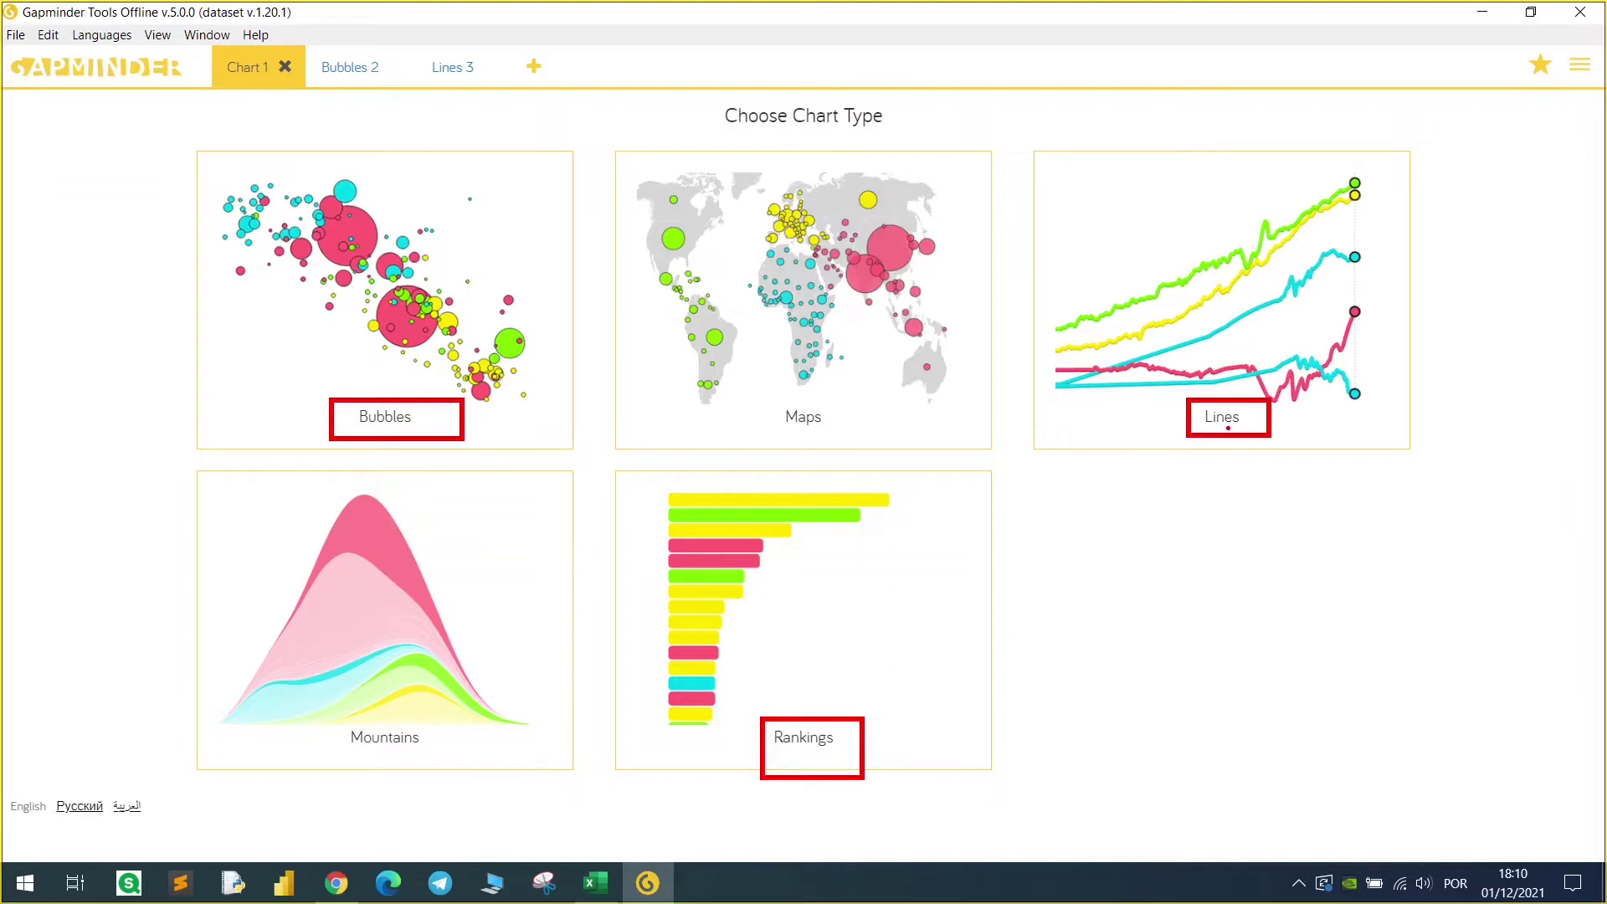
pyautogui.press('Escape')
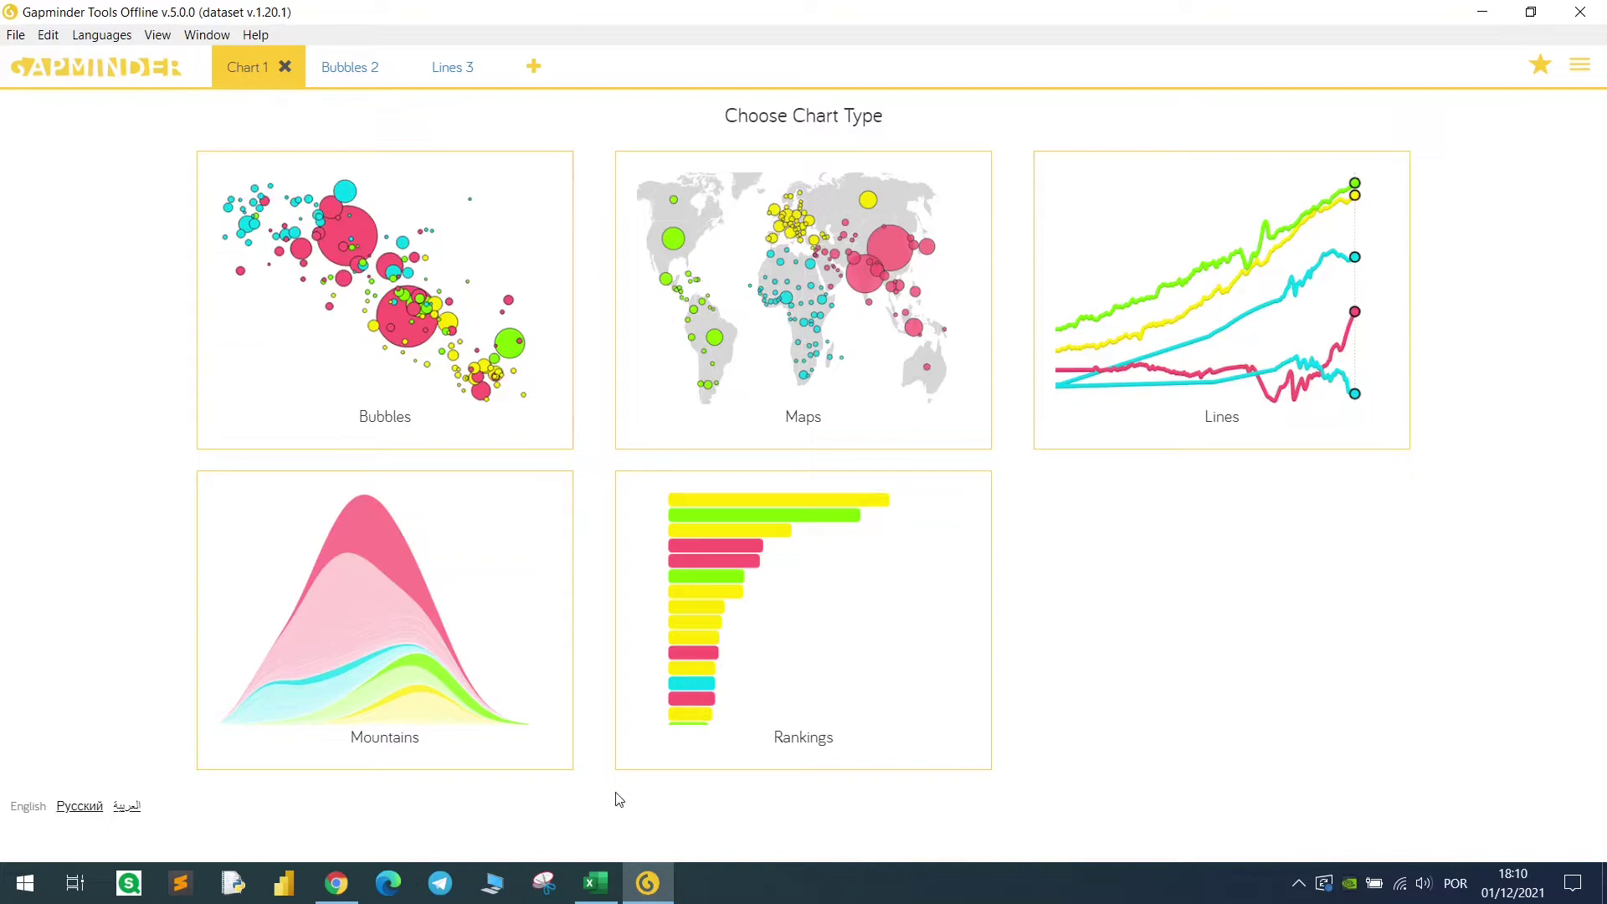
pyautogui.click(607, 884)
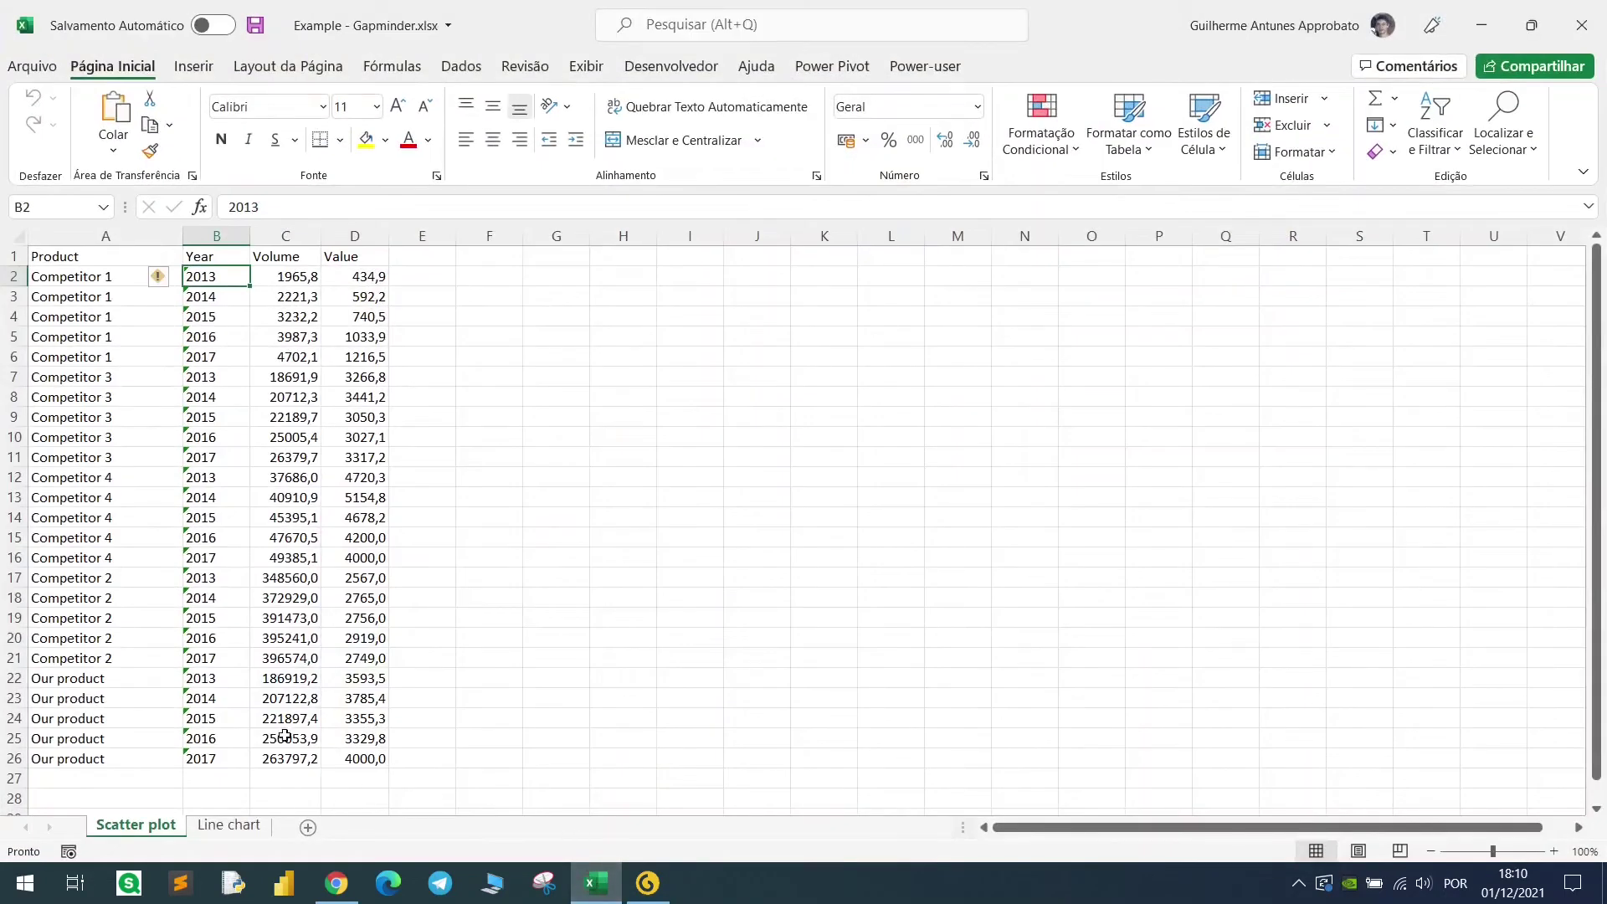
# Walk through the Scatter plot sheet's Product, Year, Volume and Value columns.
pyautogui.click(105, 236)
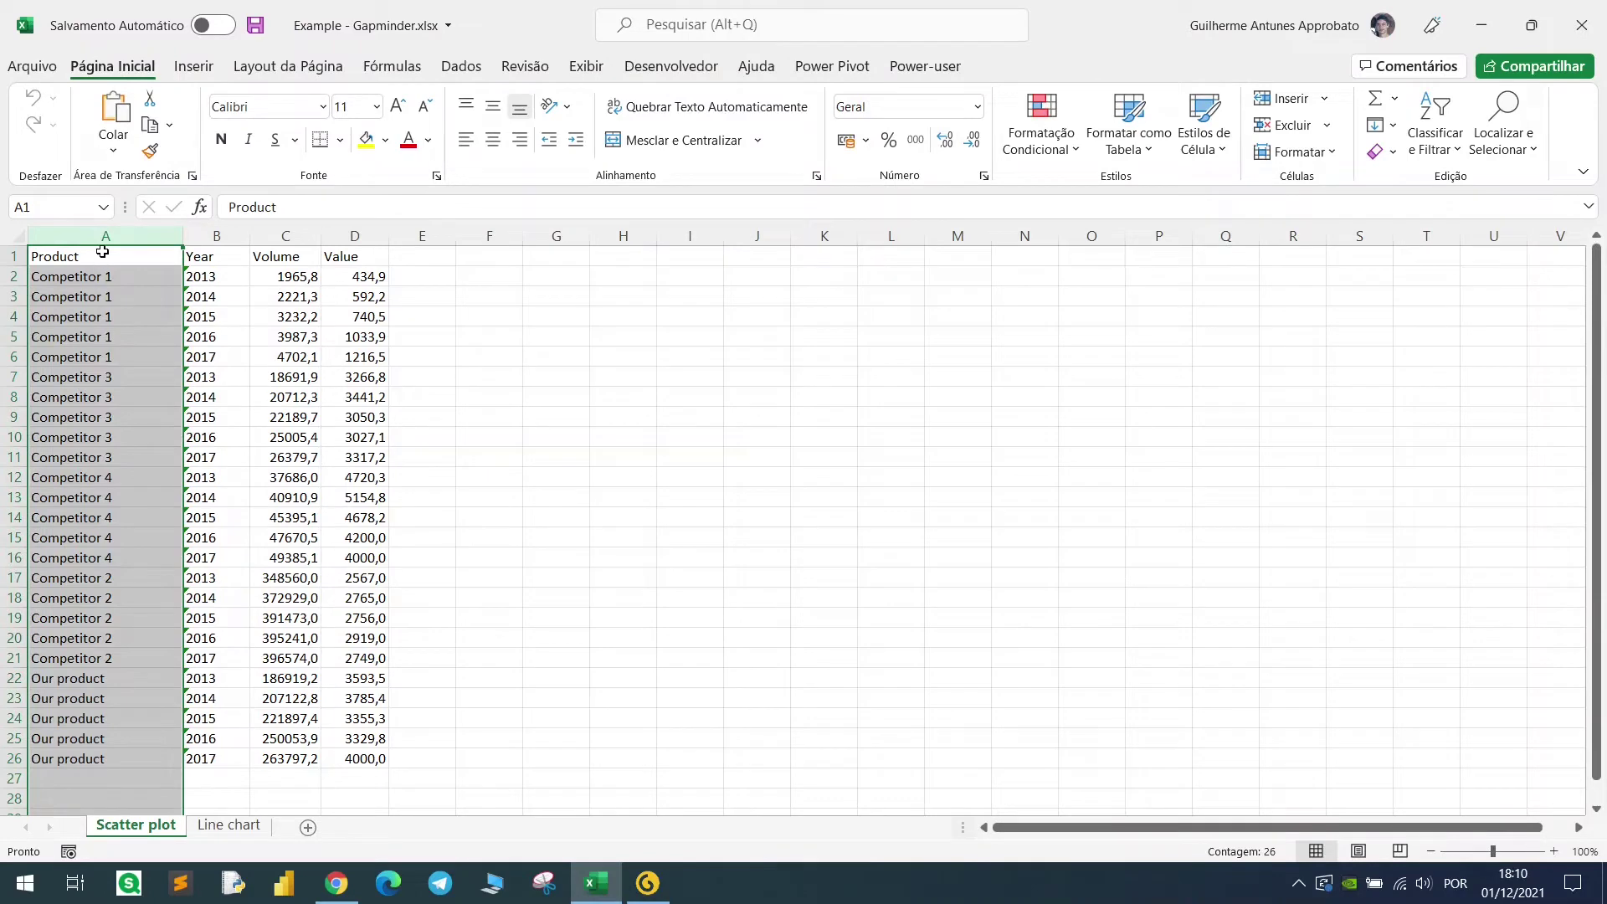
pyautogui.click(219, 234)
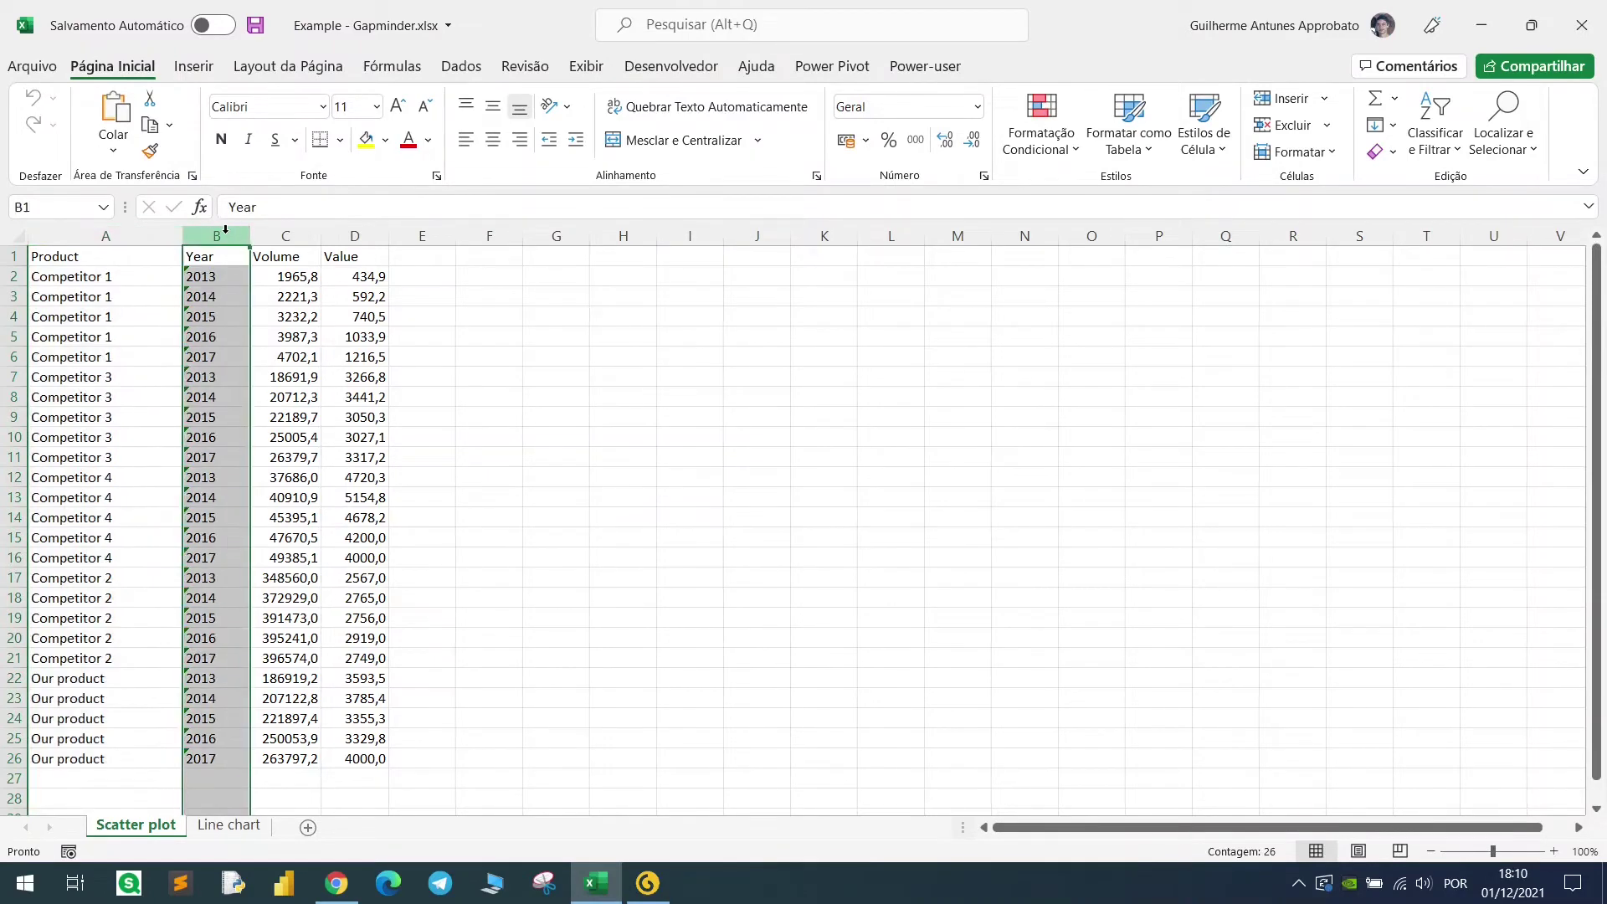
pyautogui.click(225, 258)
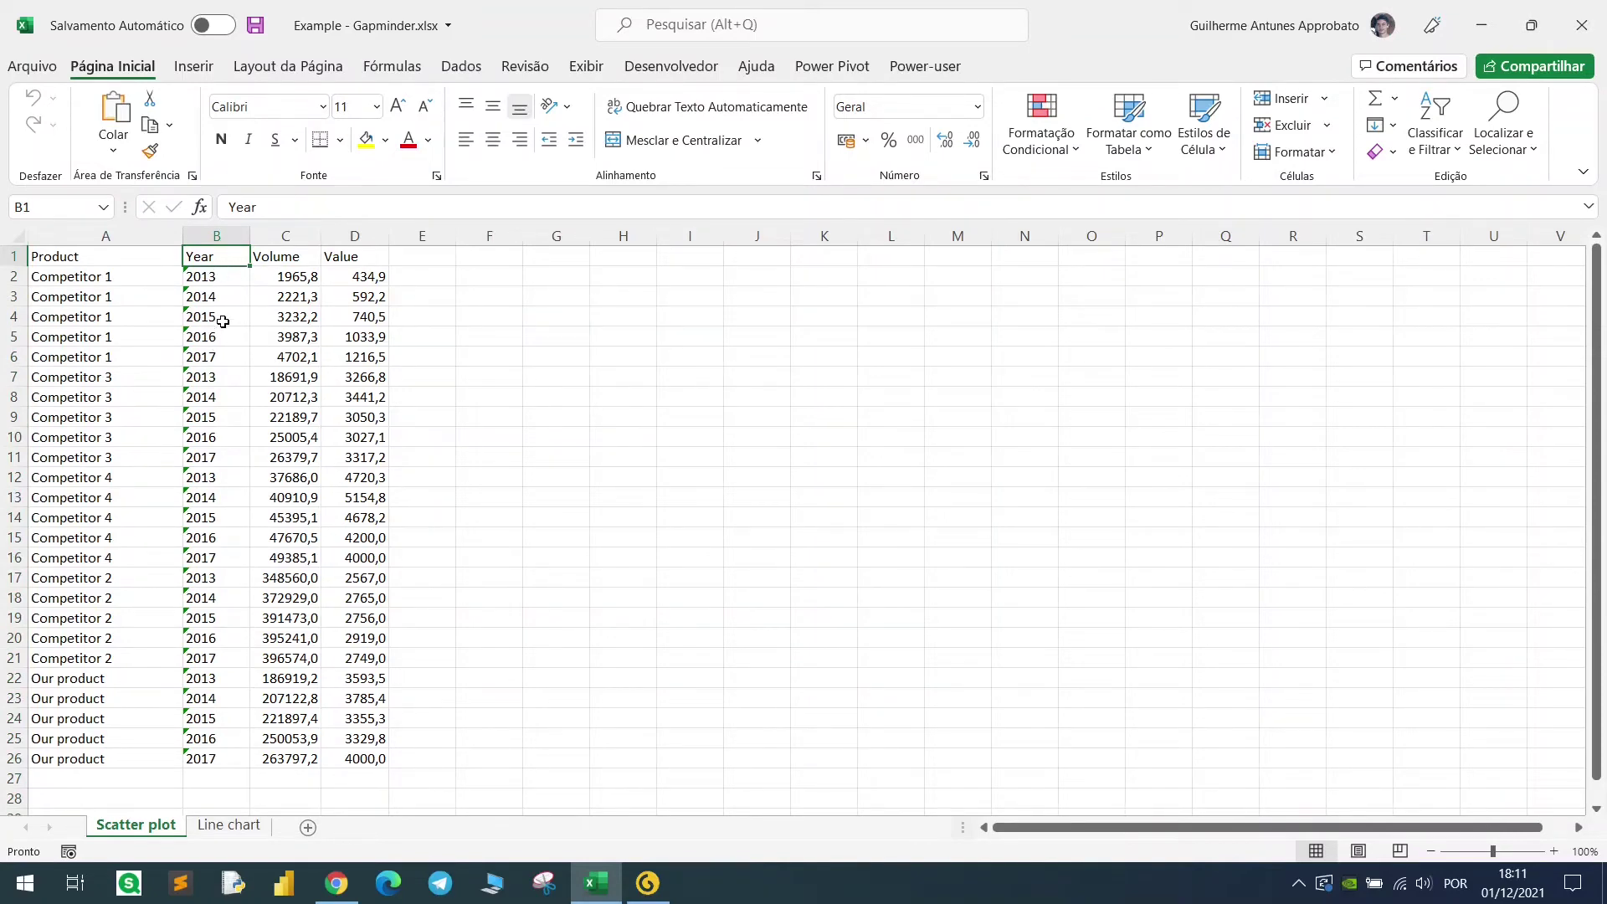
pyautogui.moveTo(220, 258); pyautogui.dragTo(223, 758)
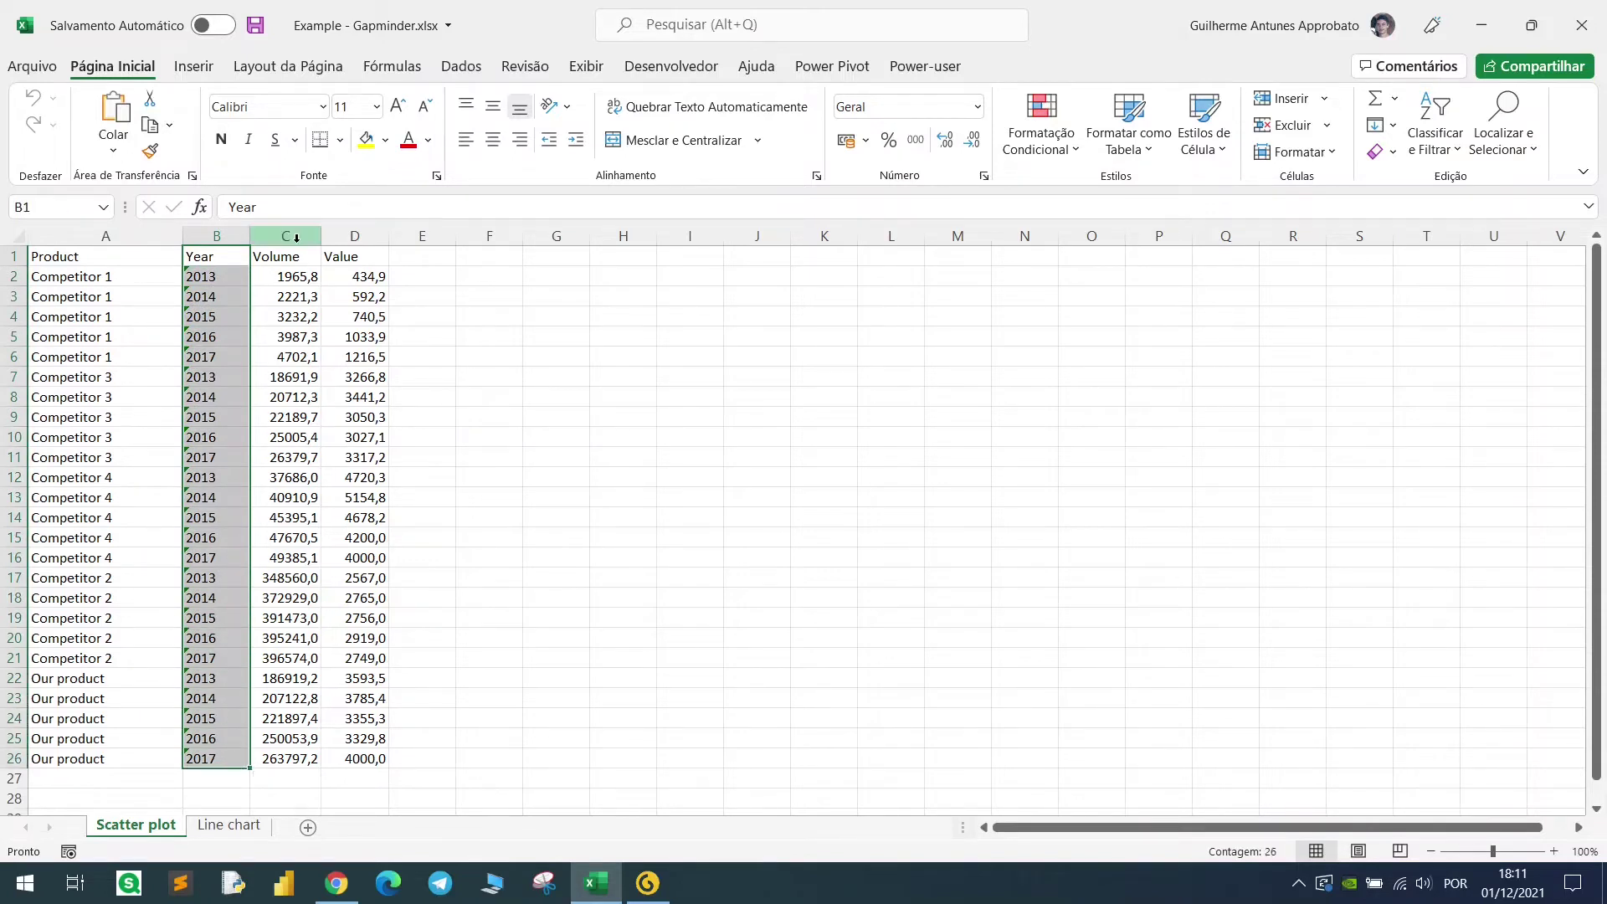
pyautogui.moveTo(297, 242); pyautogui.dragTo(360, 248)
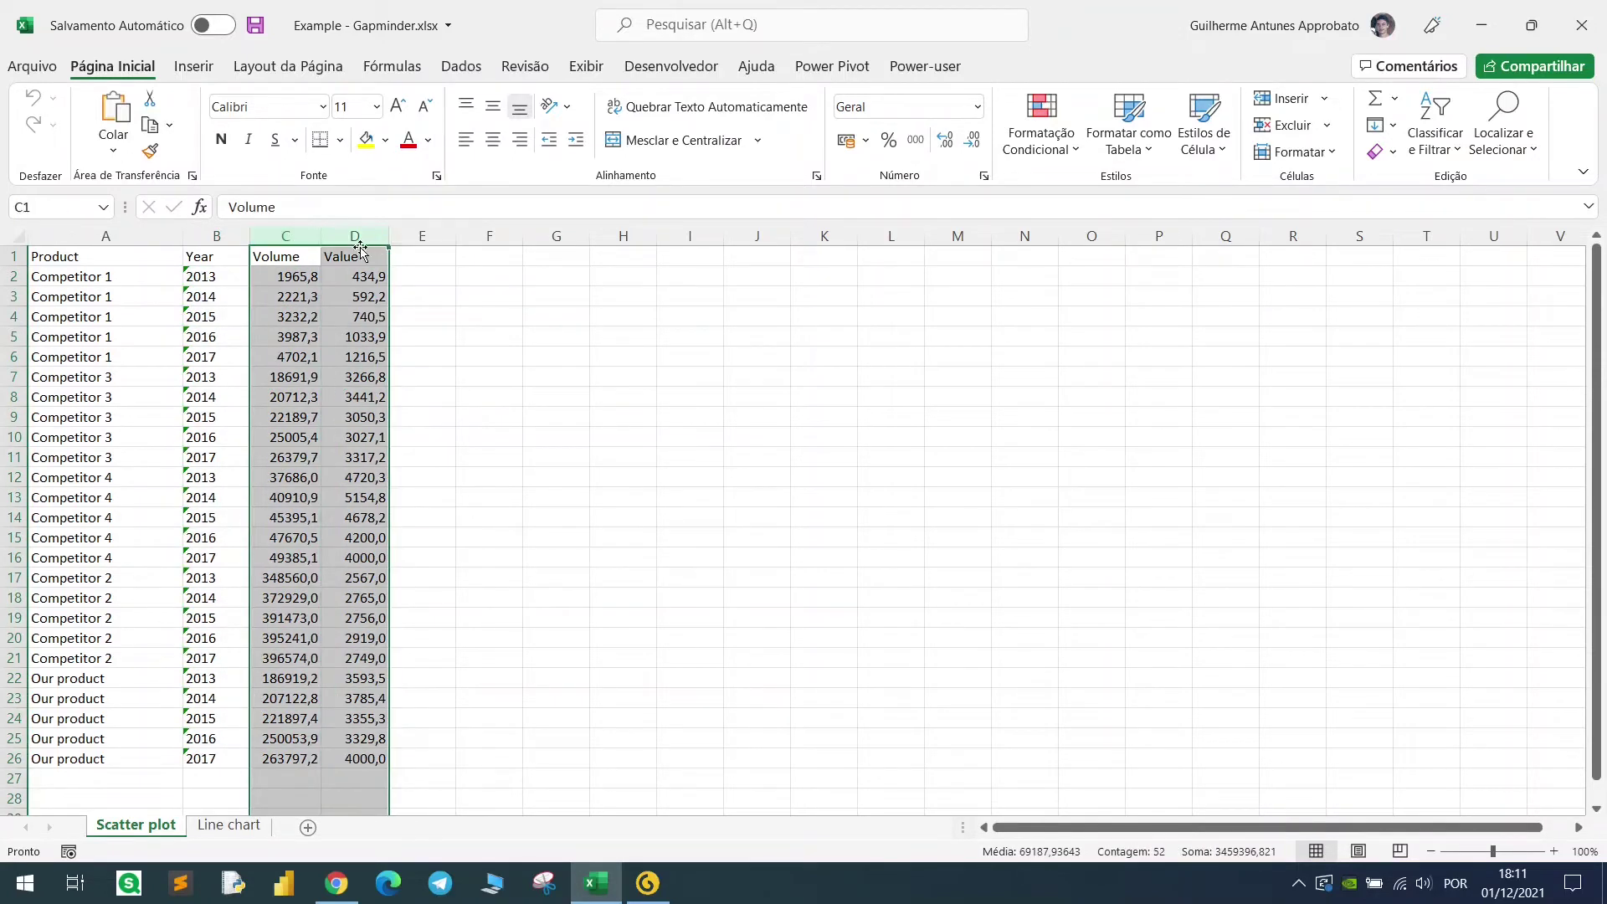
pyautogui.click(303, 256)
pyautogui.click(328, 256)
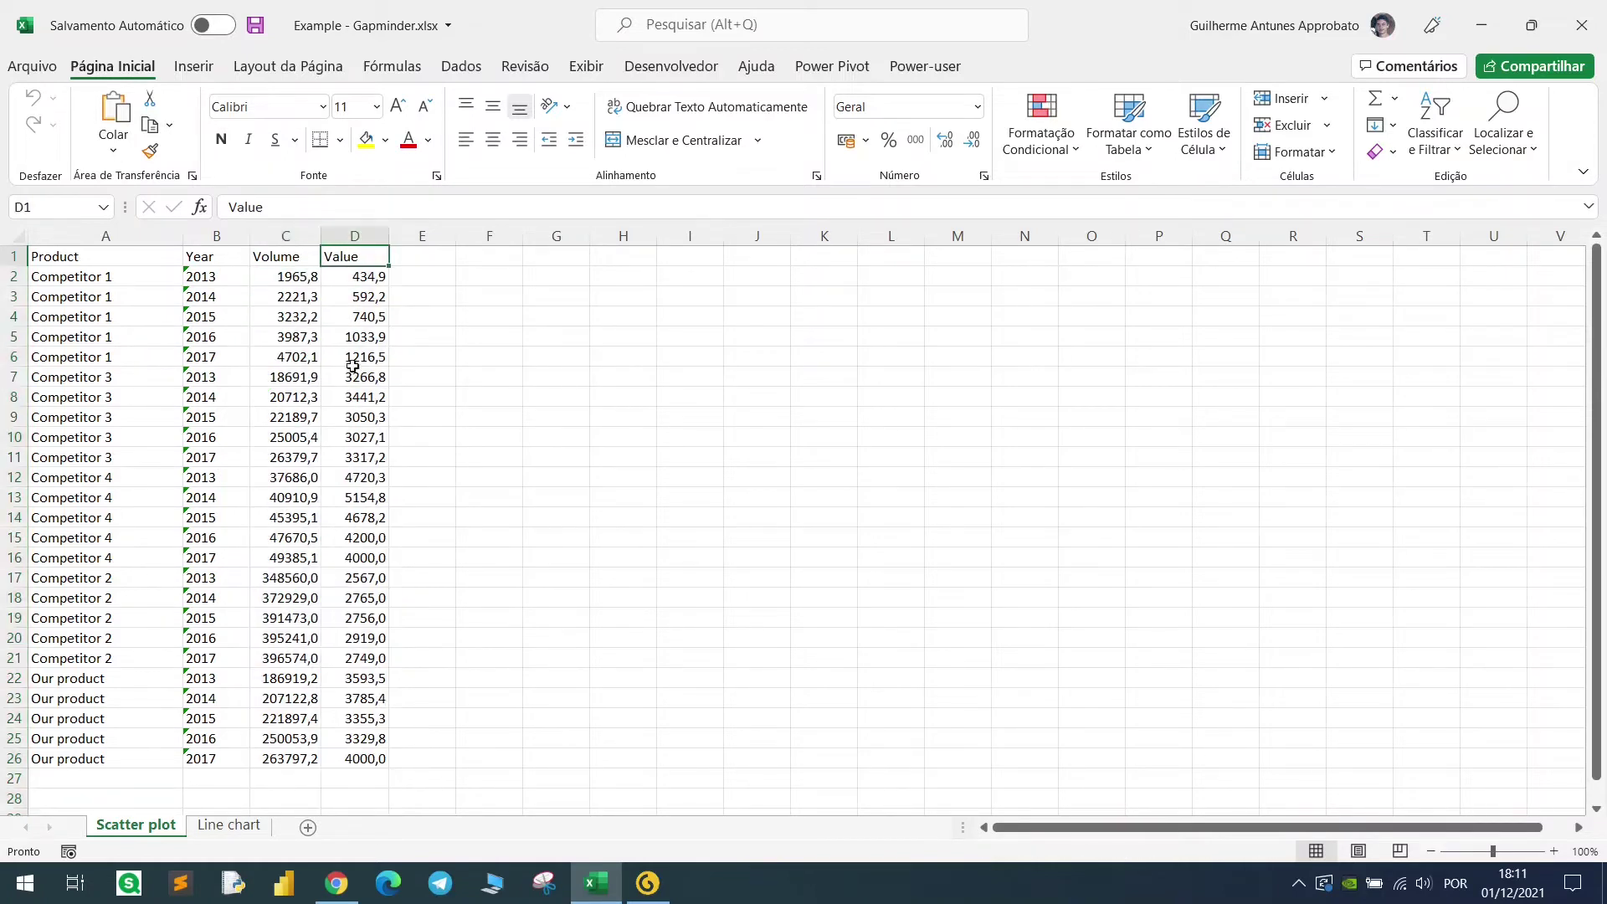
# Walk through the Line chart sheet's Company, Year, Value and Color columns, then return to Gapminder Offline.
pyautogui.click(249, 824)
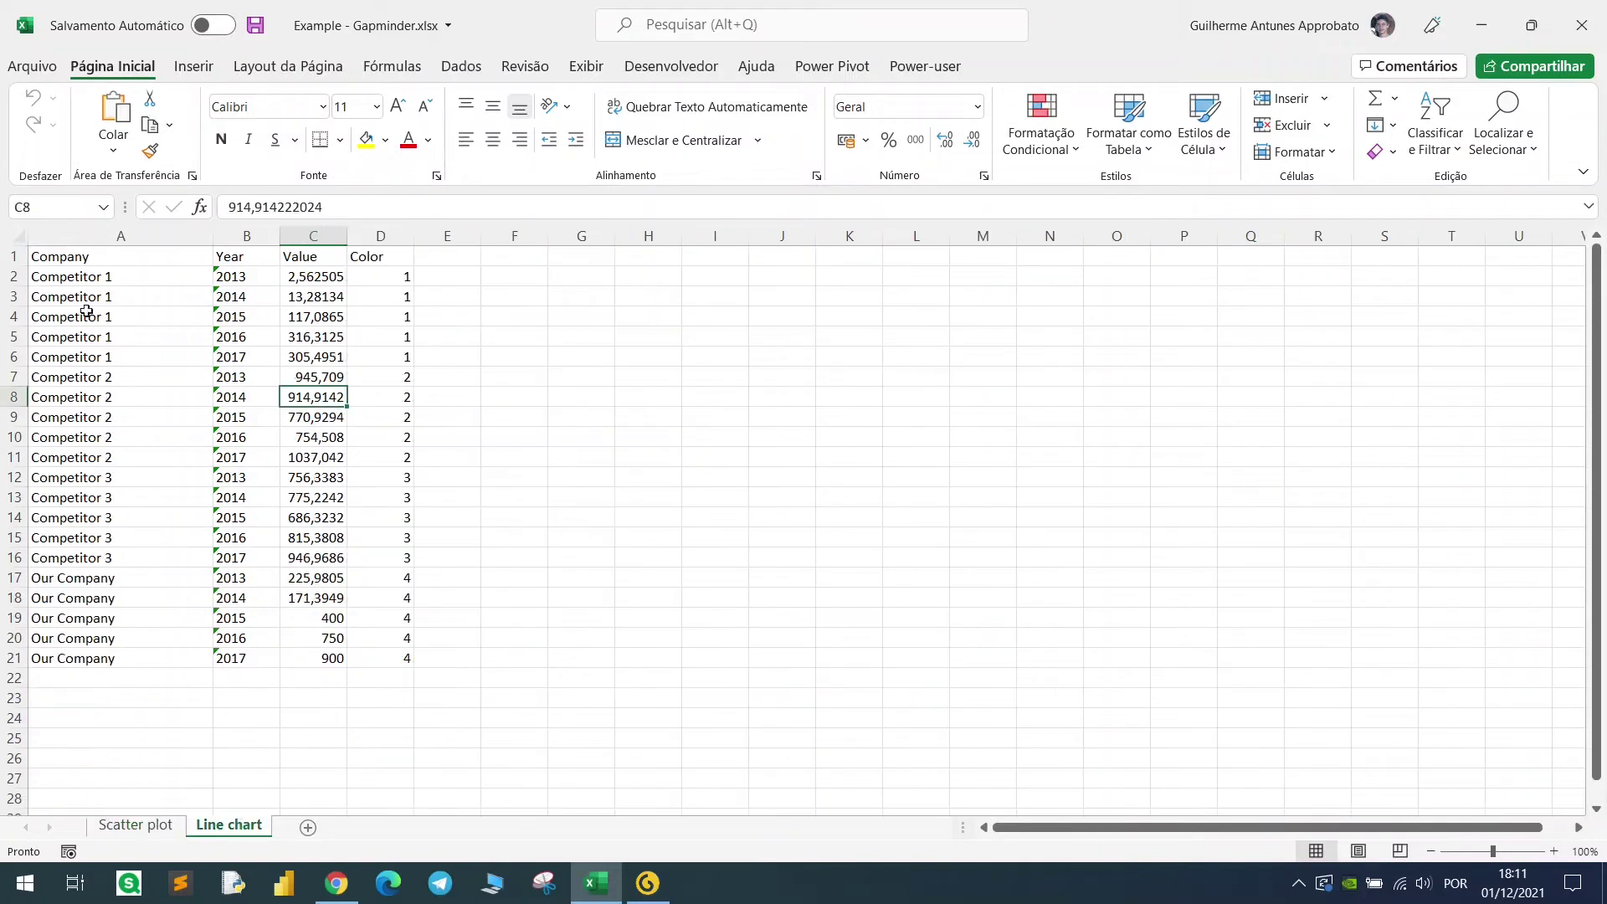
pyautogui.click(121, 236)
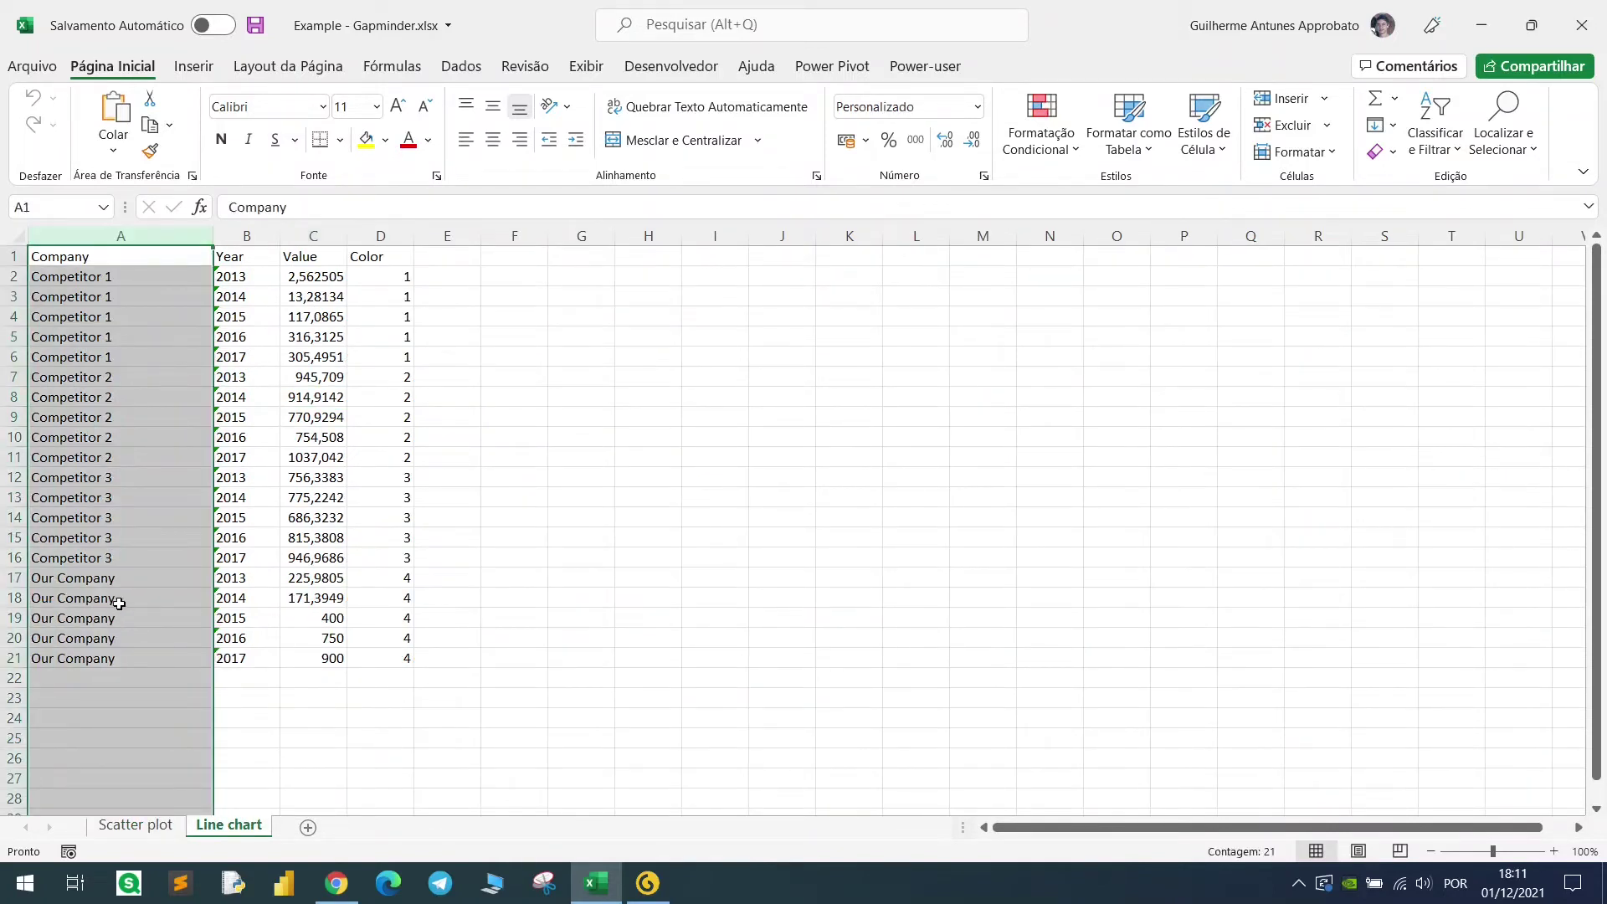
pyautogui.moveTo(125, 584); pyautogui.dragTo(129, 658)
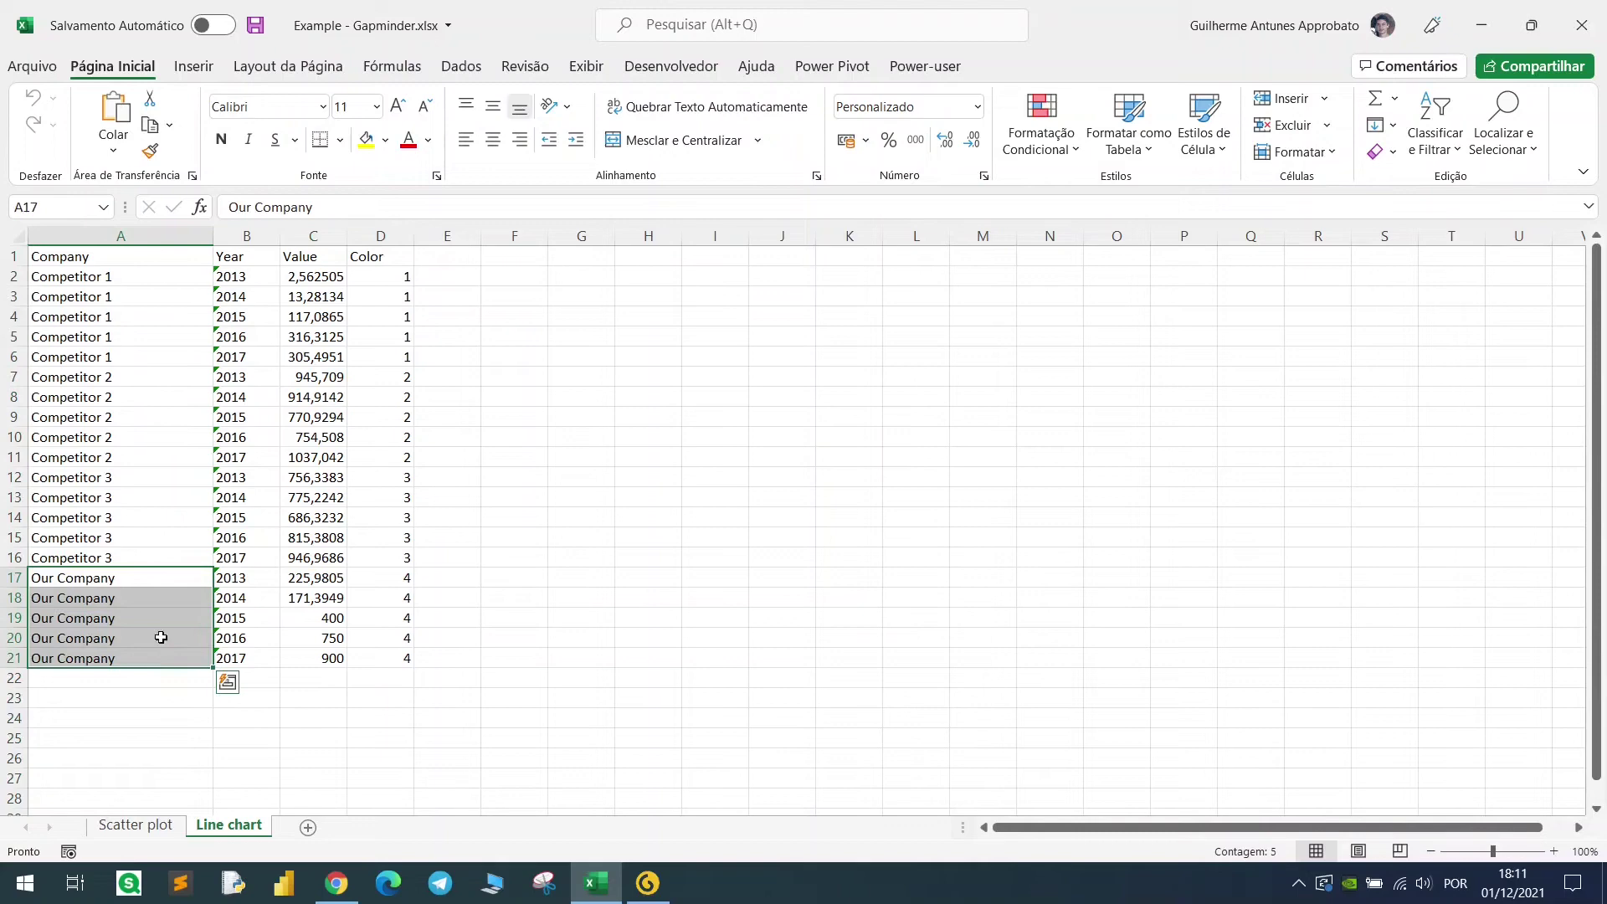
pyautogui.moveTo(248, 253); pyautogui.dragTo(296, 482)
pyautogui.click(323, 259)
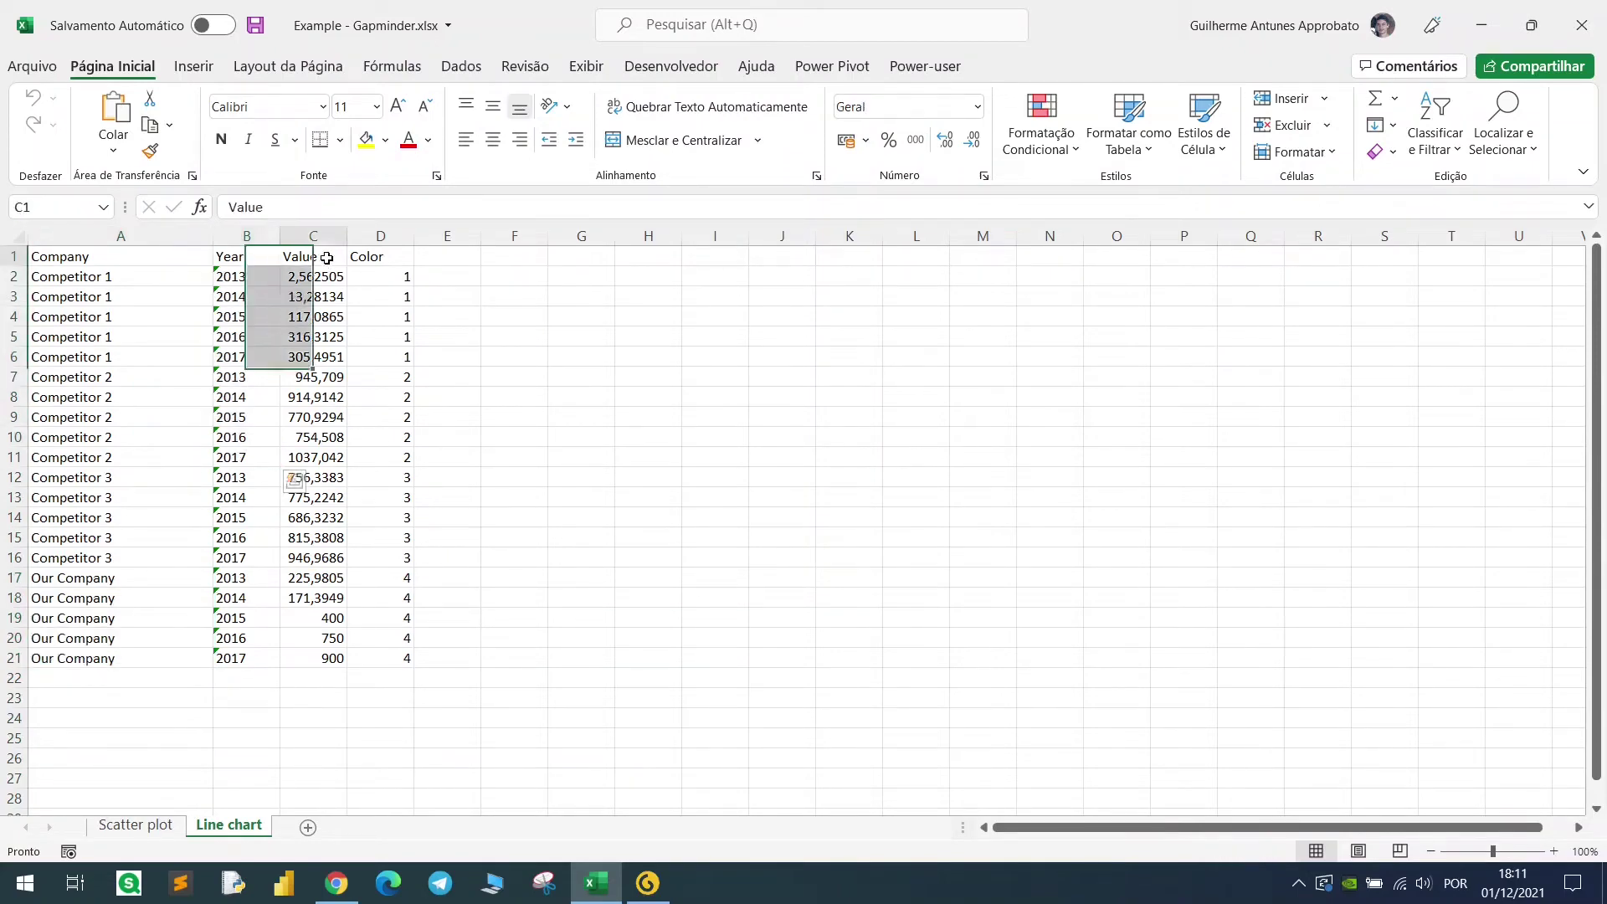
pyautogui.click(400, 262)
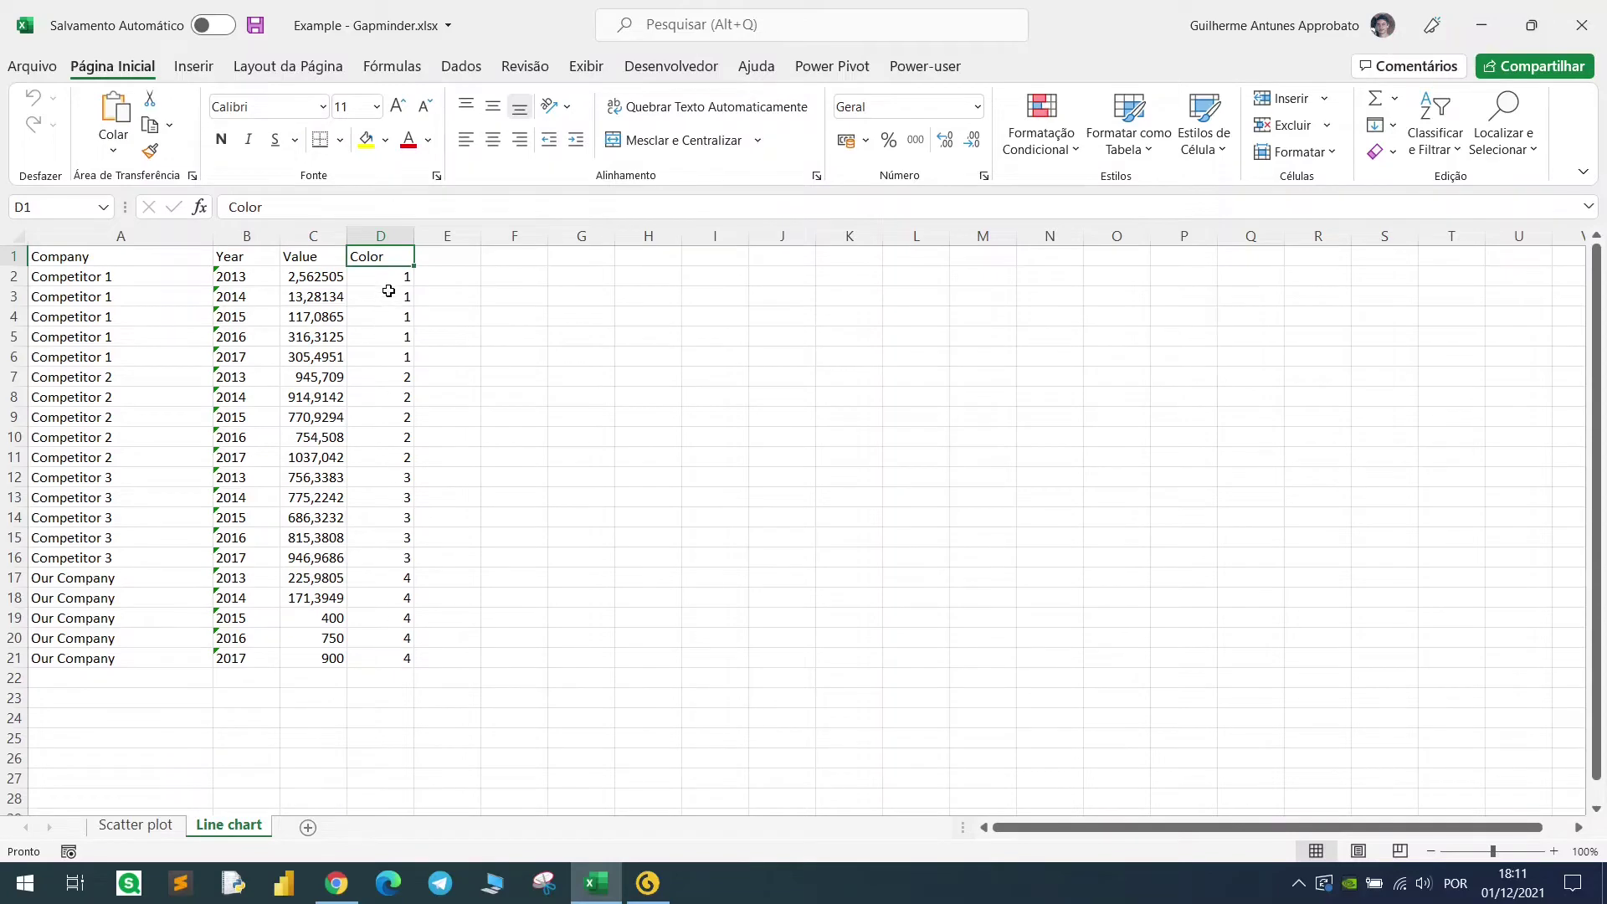
pyautogui.moveTo(374, 256); pyautogui.dragTo(409, 662)
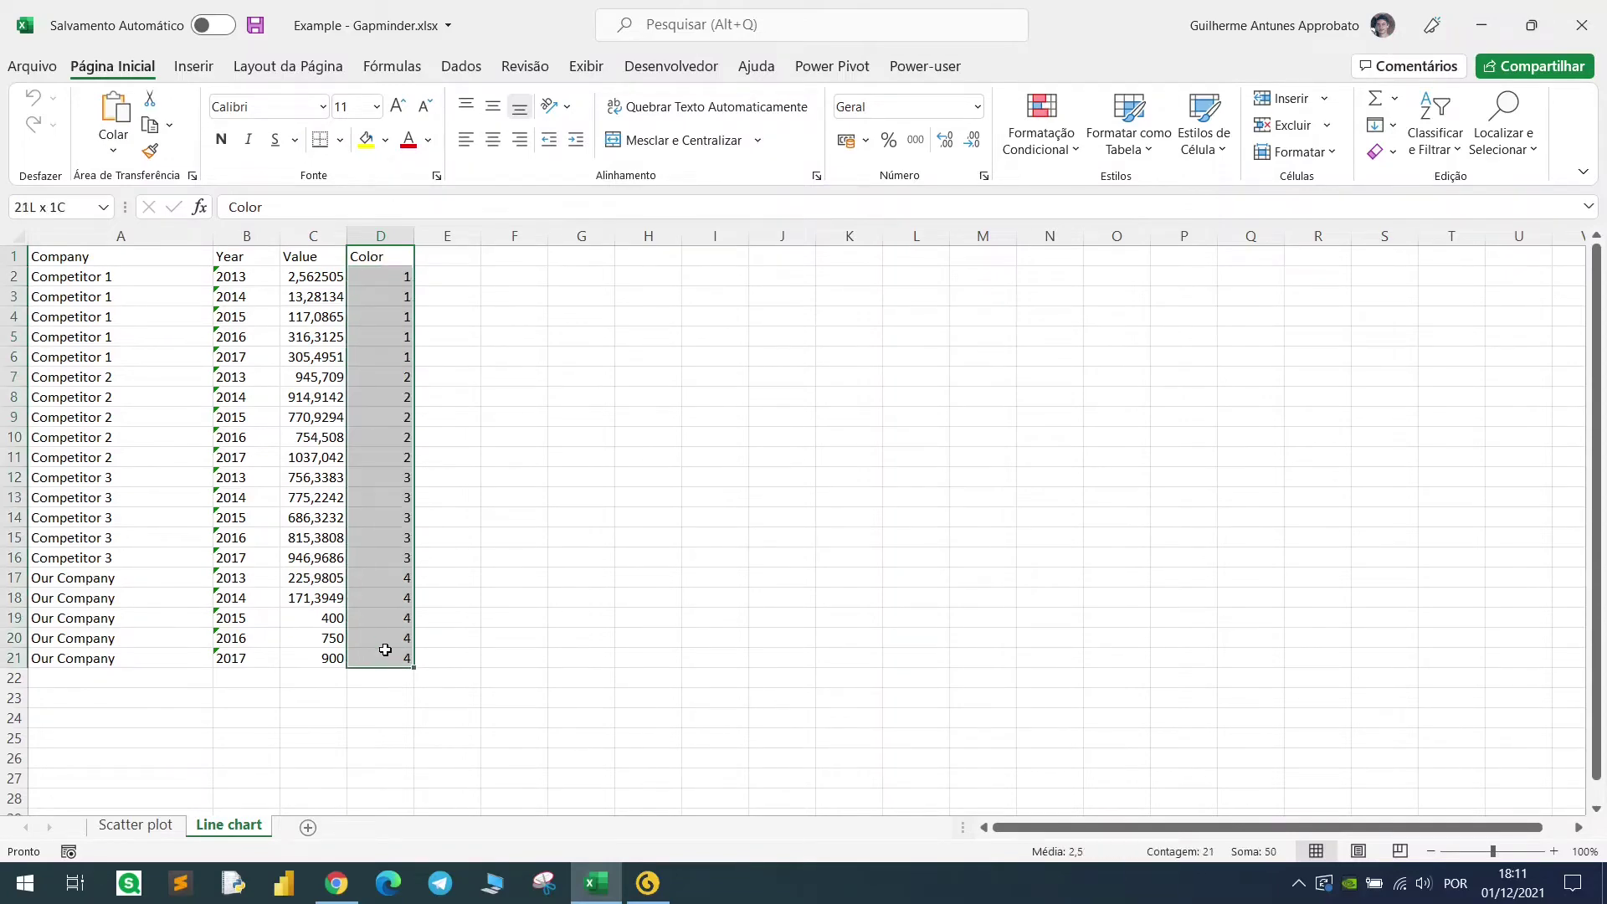
pyautogui.click(651, 880)
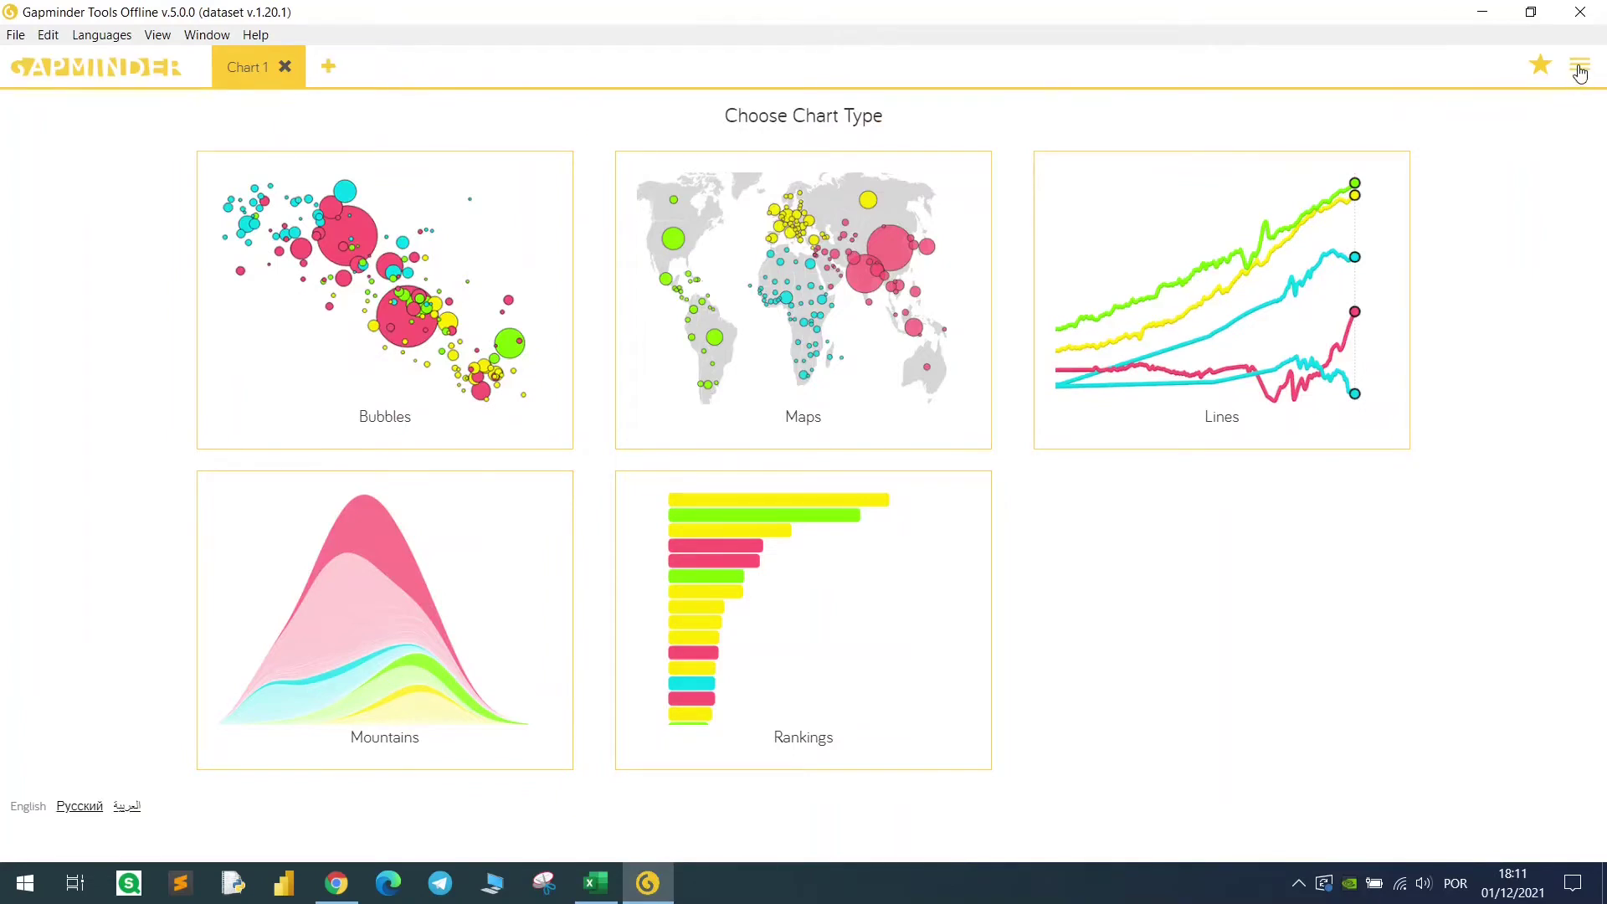
# Start a new Bubbles chart from an Excel file through the main menu.
pyautogui.click(1580, 68)
pyautogui.moveTo(1494, 107)
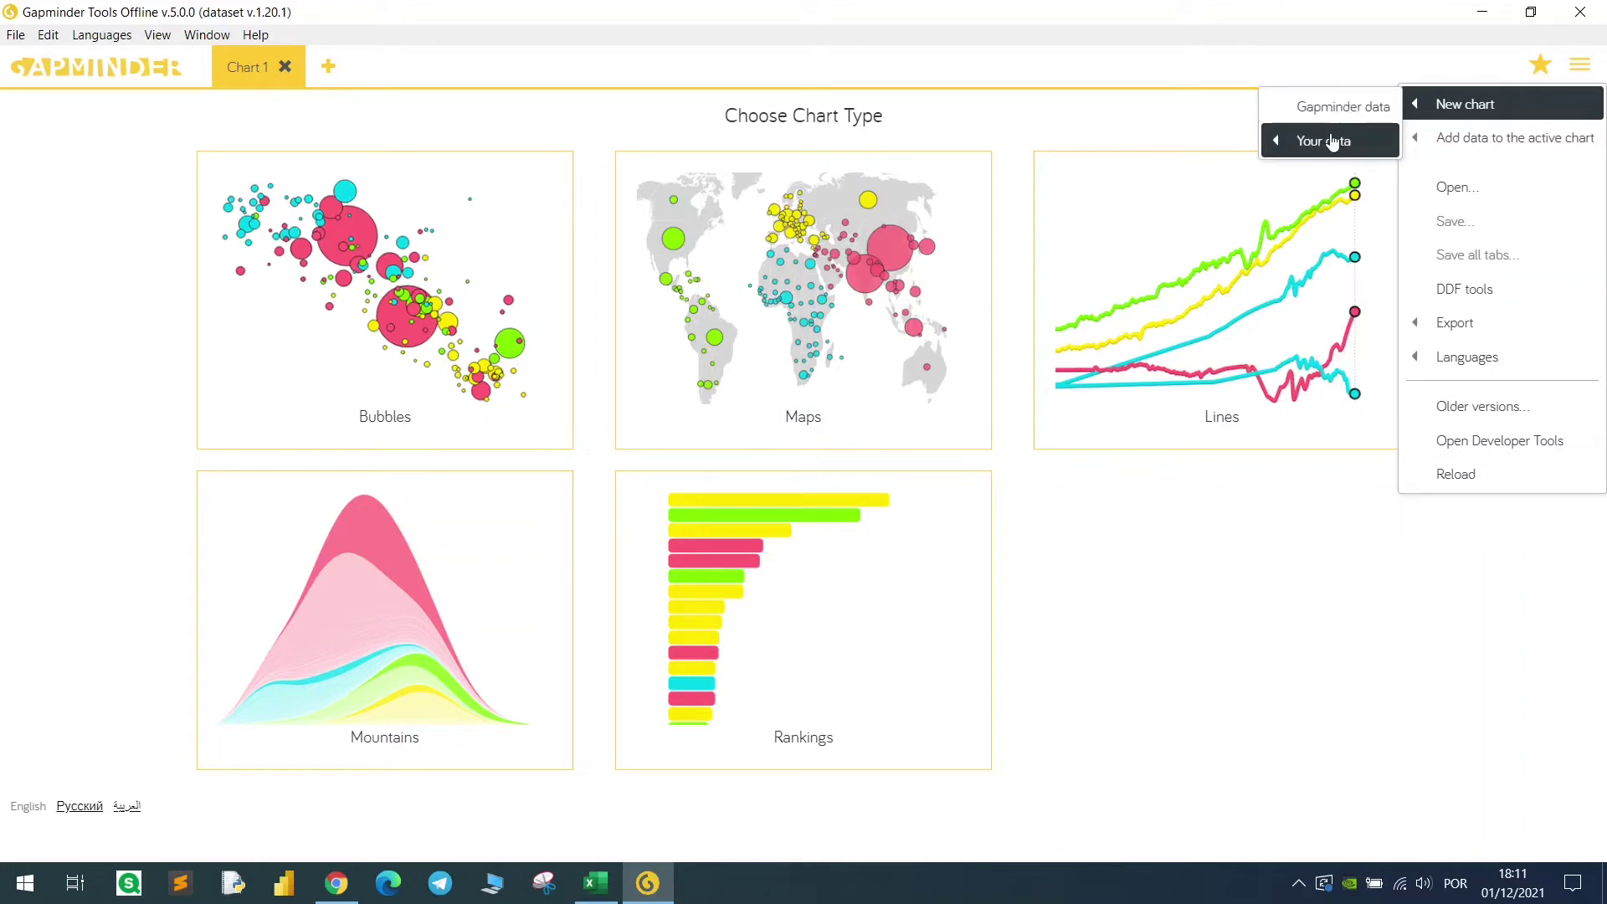
pyautogui.moveTo(1326, 143)
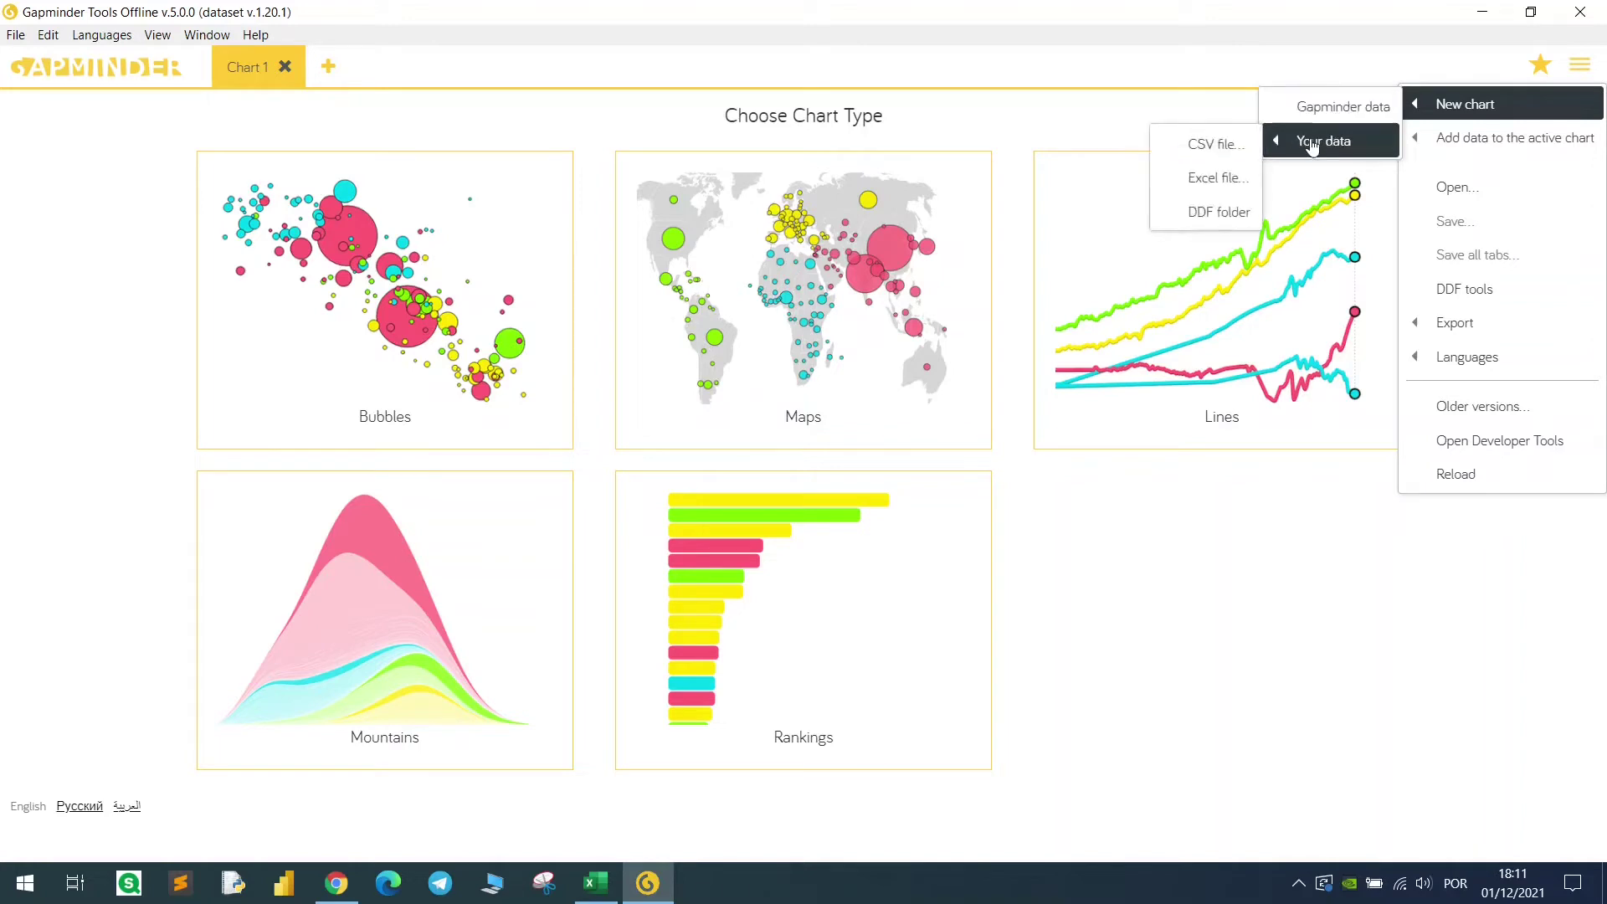
pyautogui.click(1202, 188)
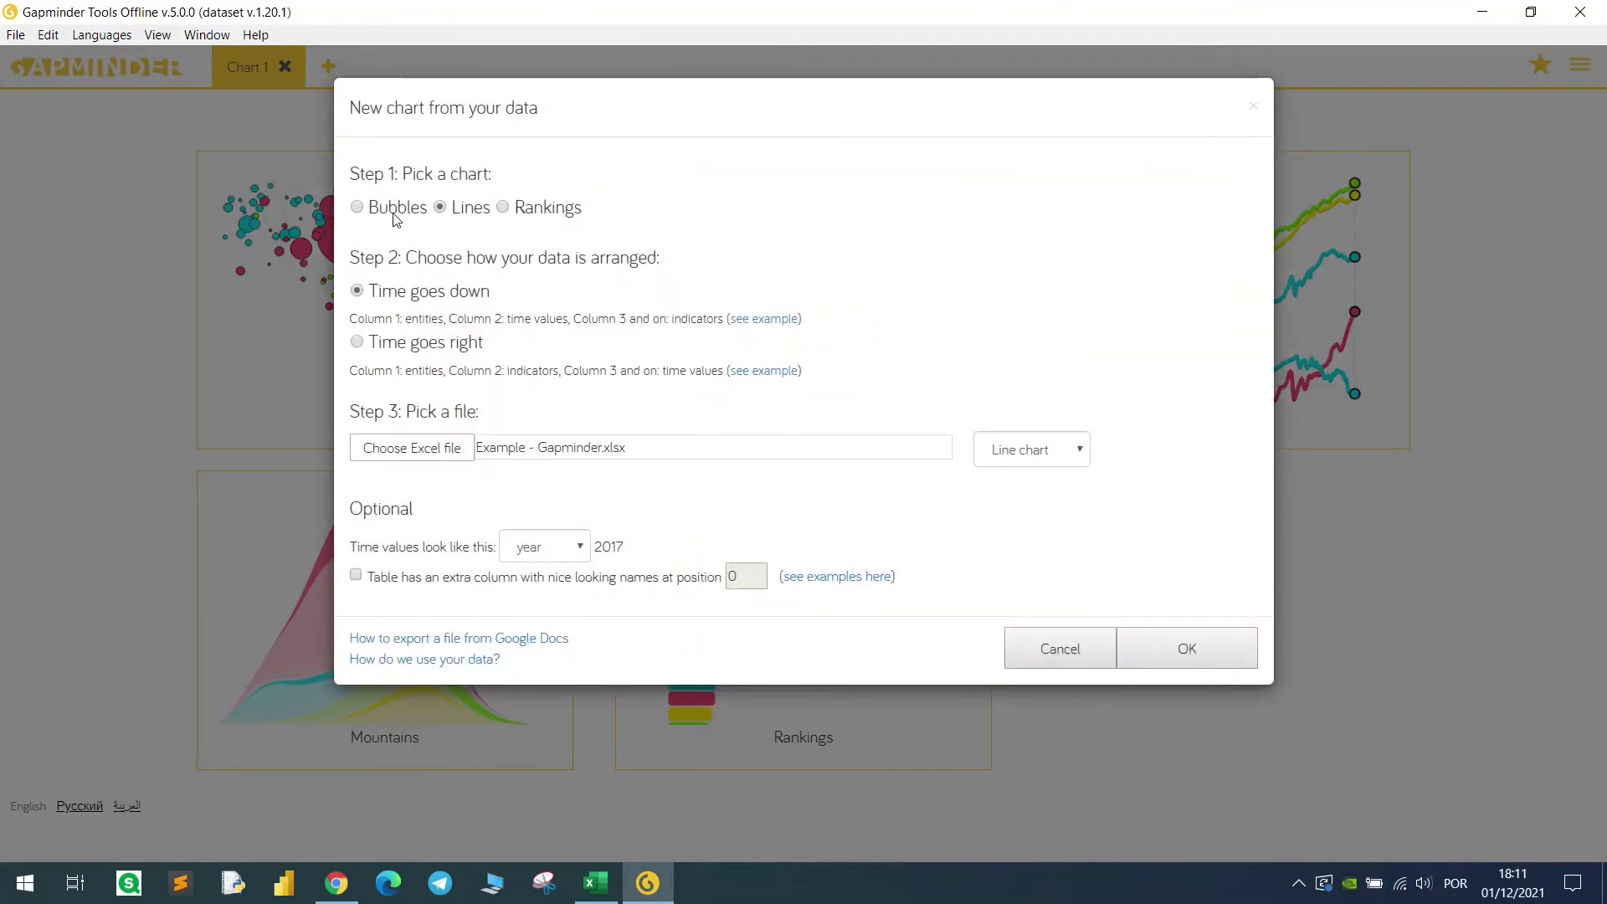
pyautogui.click(358, 209)
# Compare the time-goes-down and time-goes-right examples, then read data from the Scatter plot sheet.
pyautogui.click(764, 320)
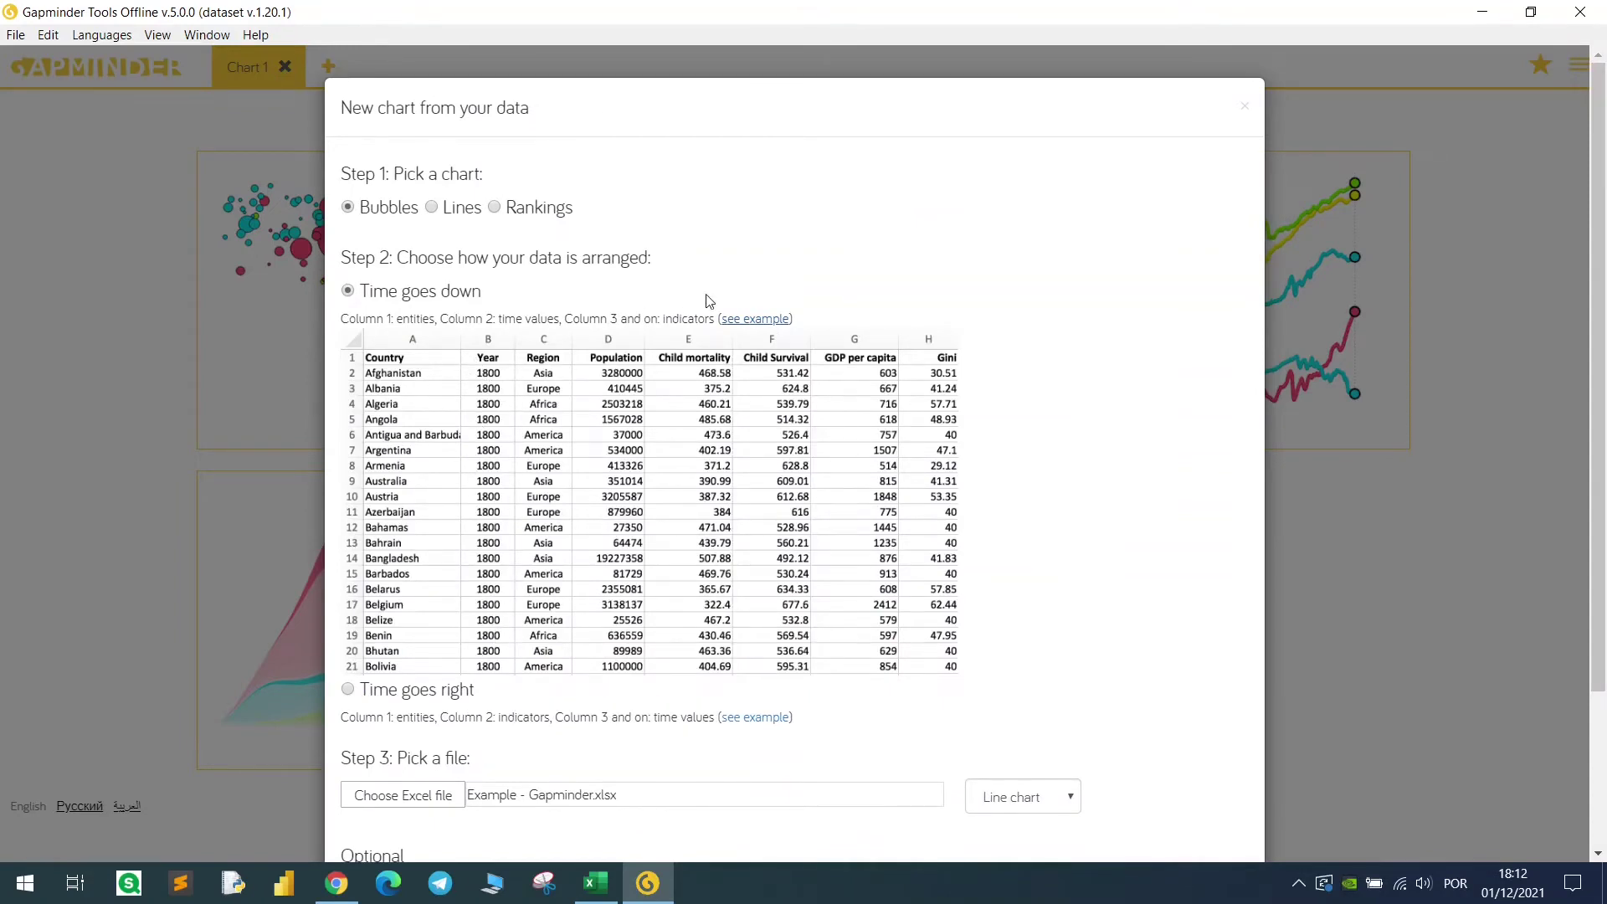
pyautogui.click(750, 319)
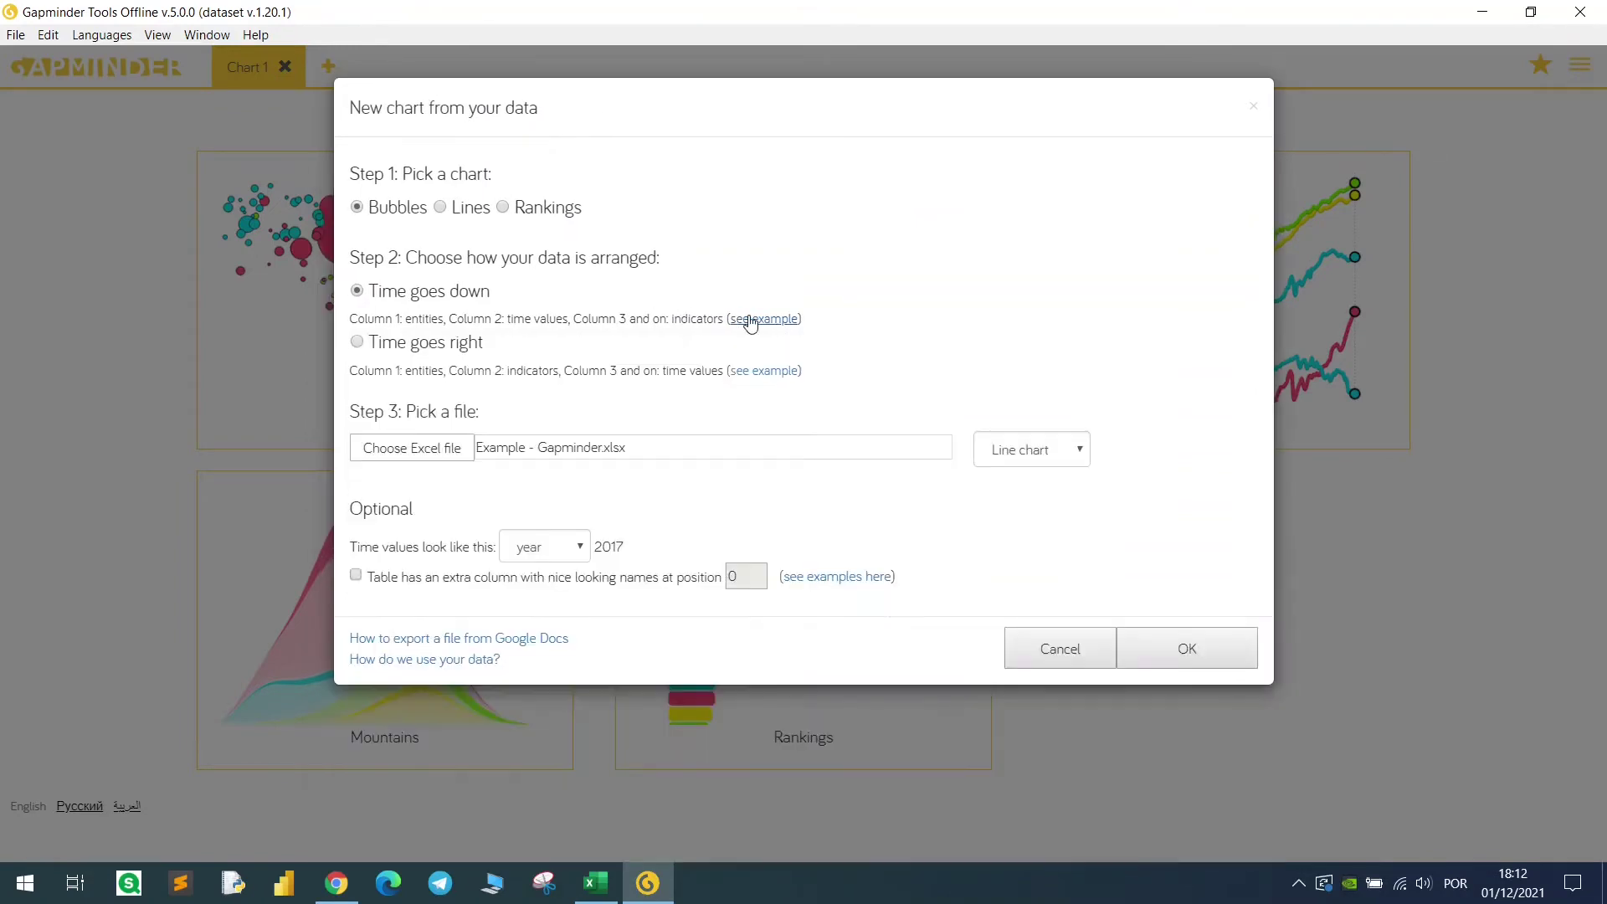
pyautogui.click(749, 371)
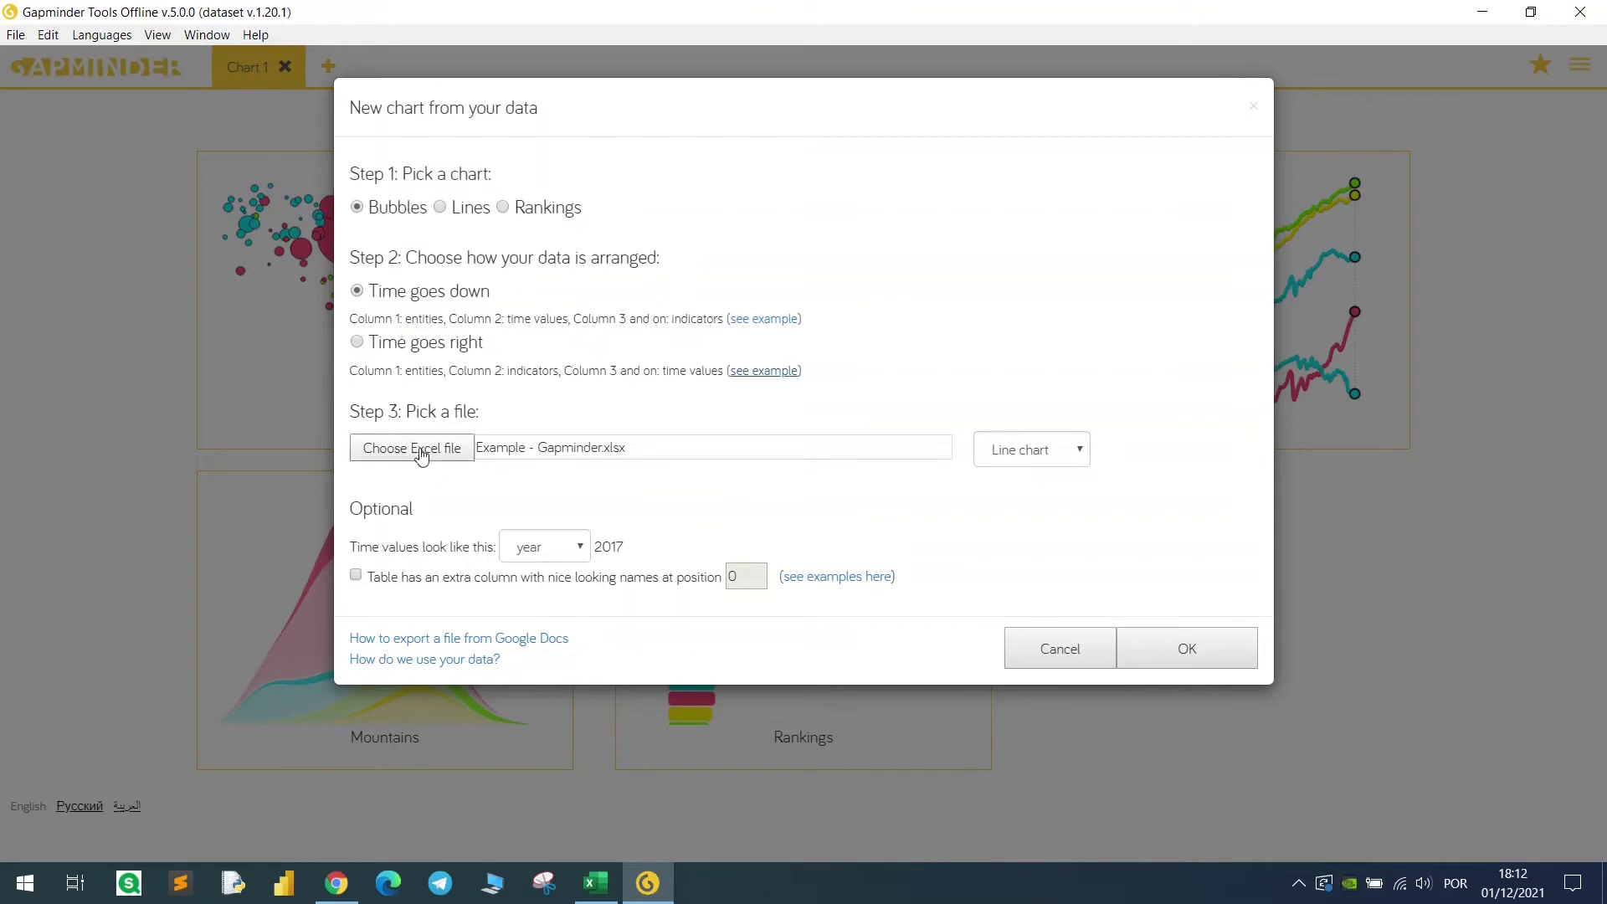
pyautogui.click(1045, 456)
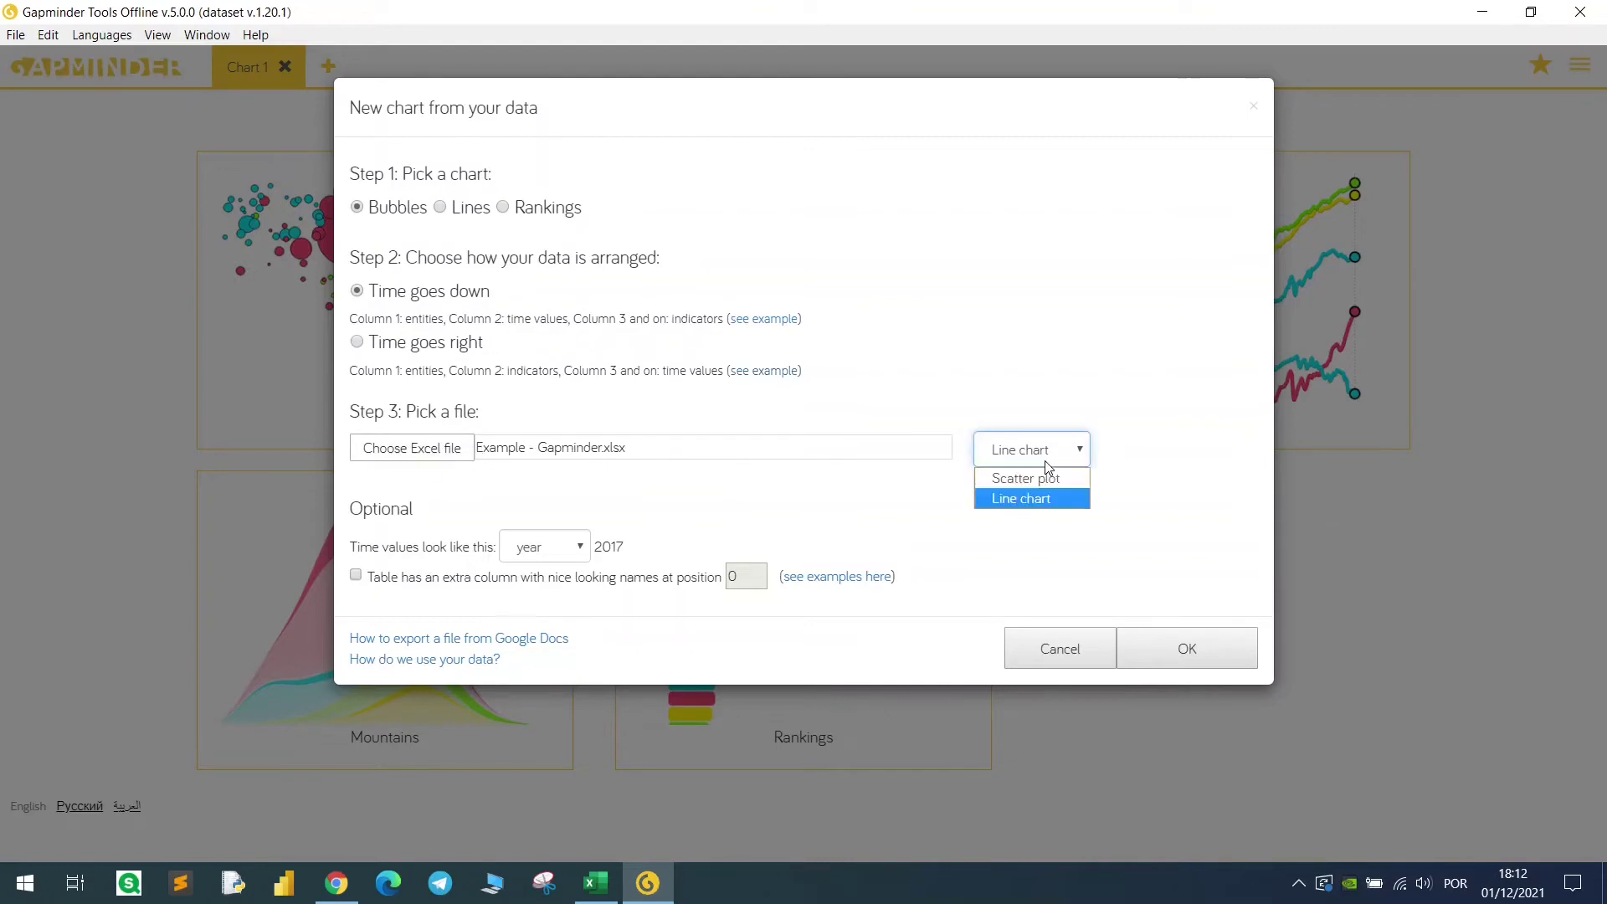
pyautogui.click(1032, 482)
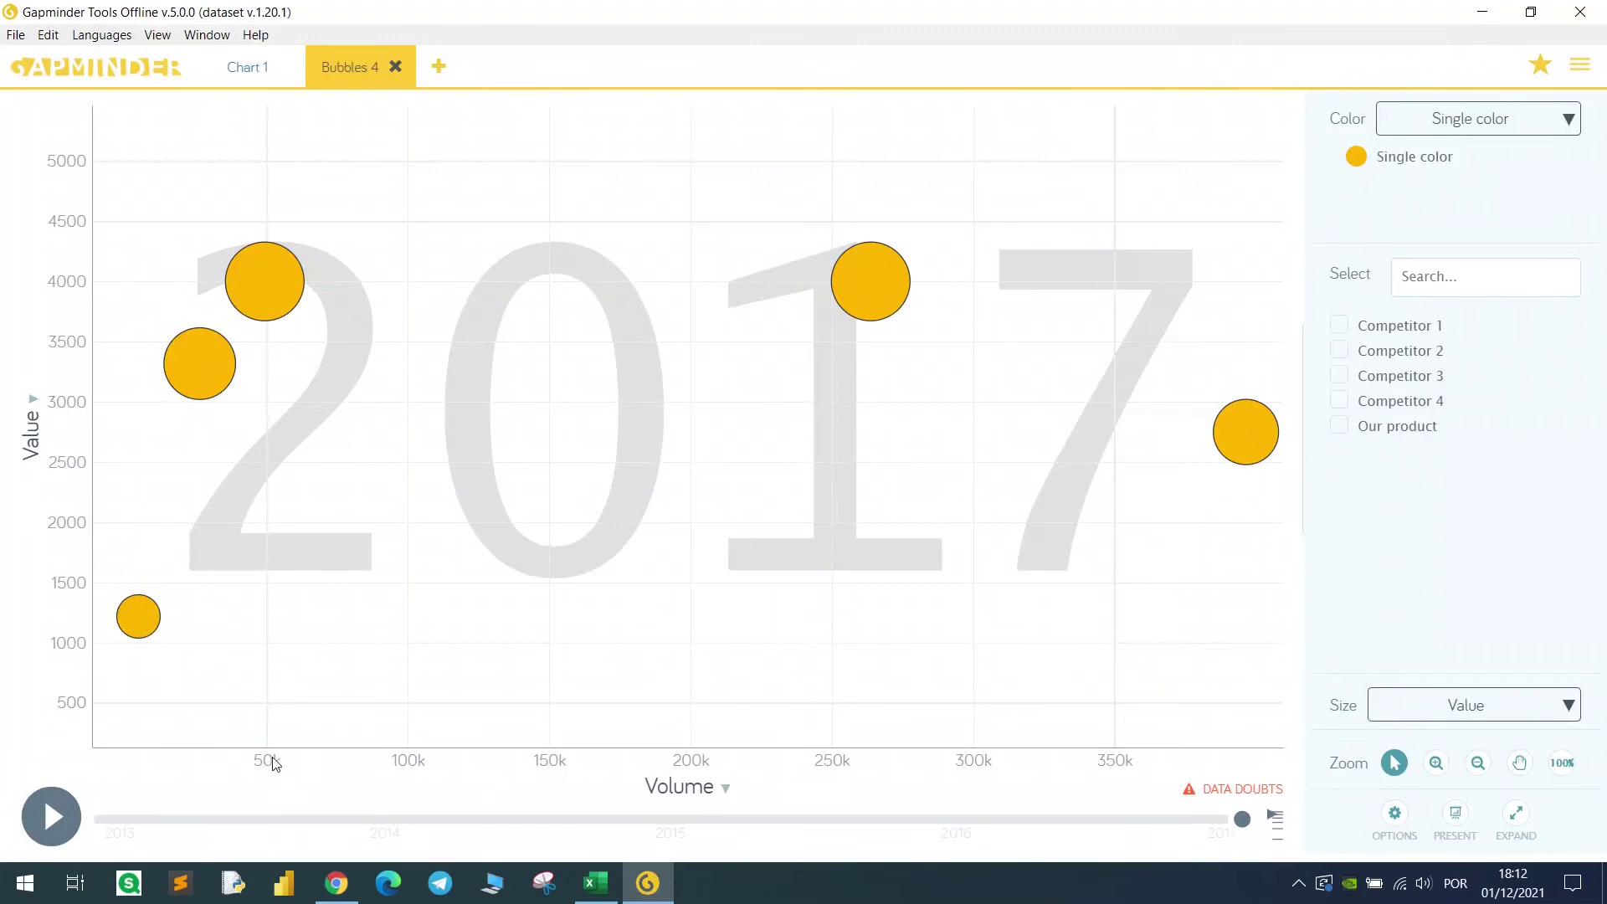
# Scrub the Bubbles 4 timeline, track Our product to 2017 without trails, and open the Color chooser.
pyautogui.moveTo(94, 822); pyautogui.dragTo(574, 801)
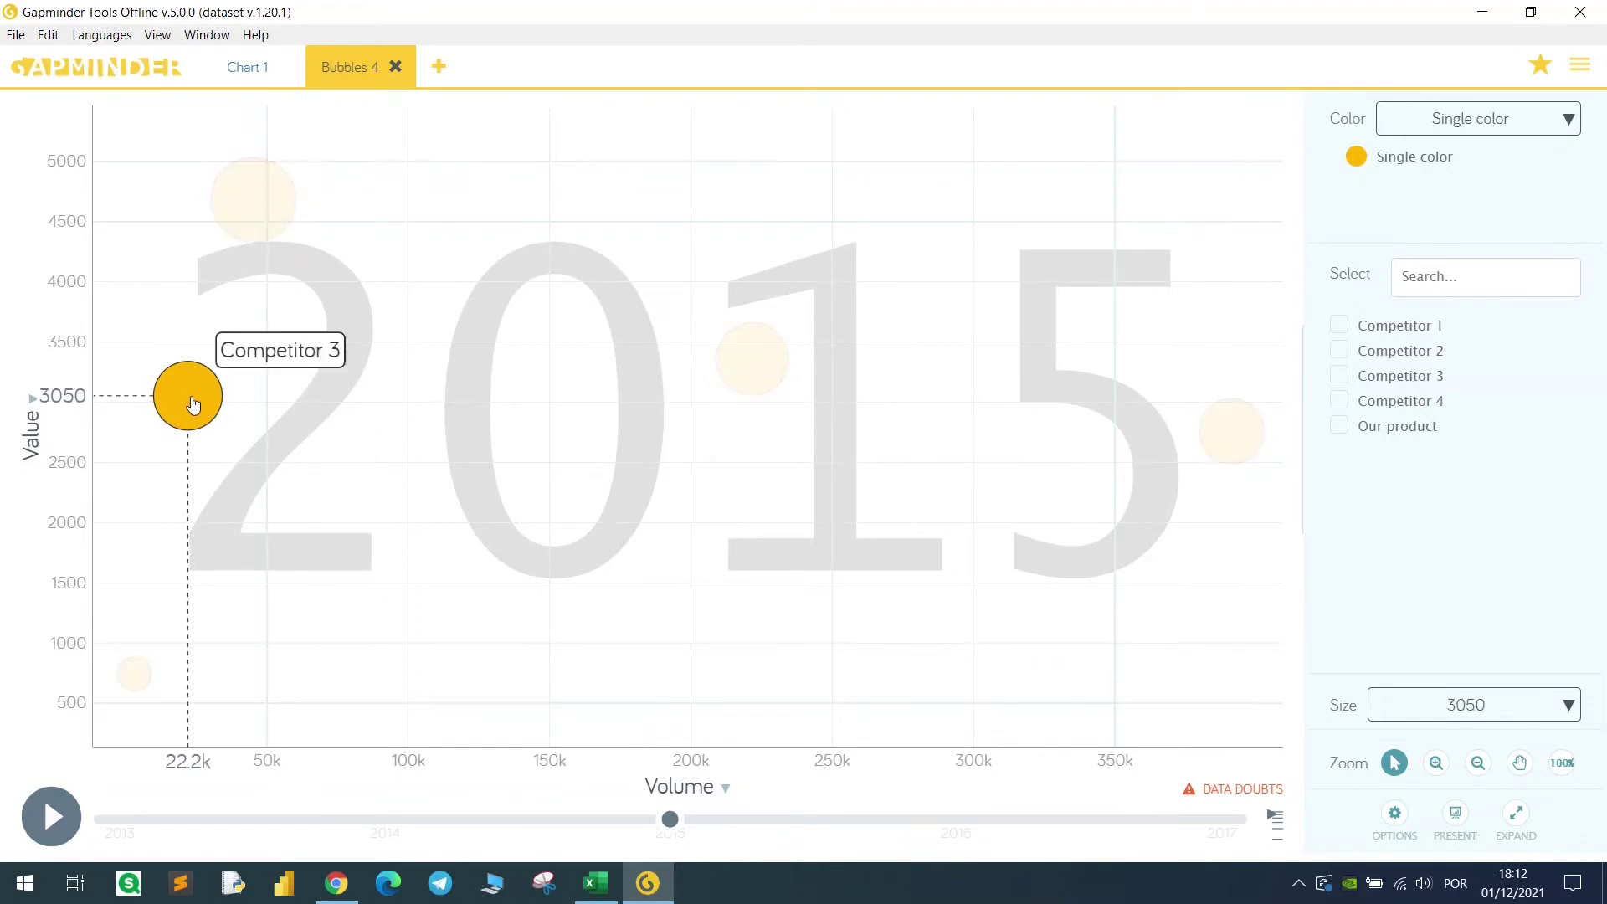
pyautogui.click(767, 371)
pyautogui.moveTo(179, 824); pyautogui.dragTo(1259, 862)
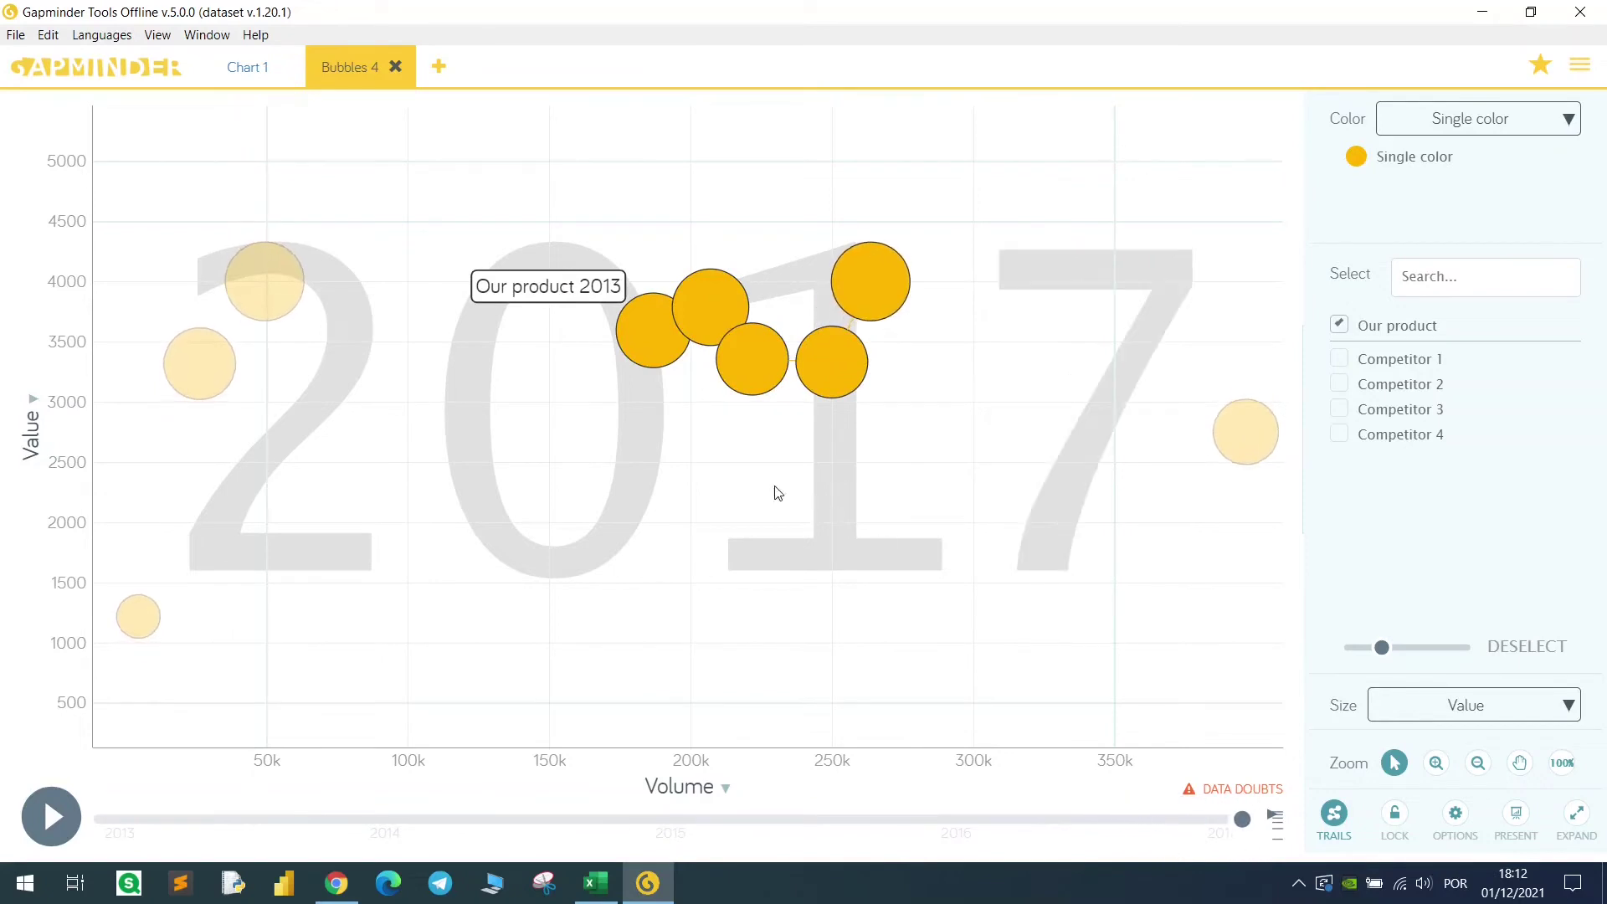
pyautogui.click(1334, 816)
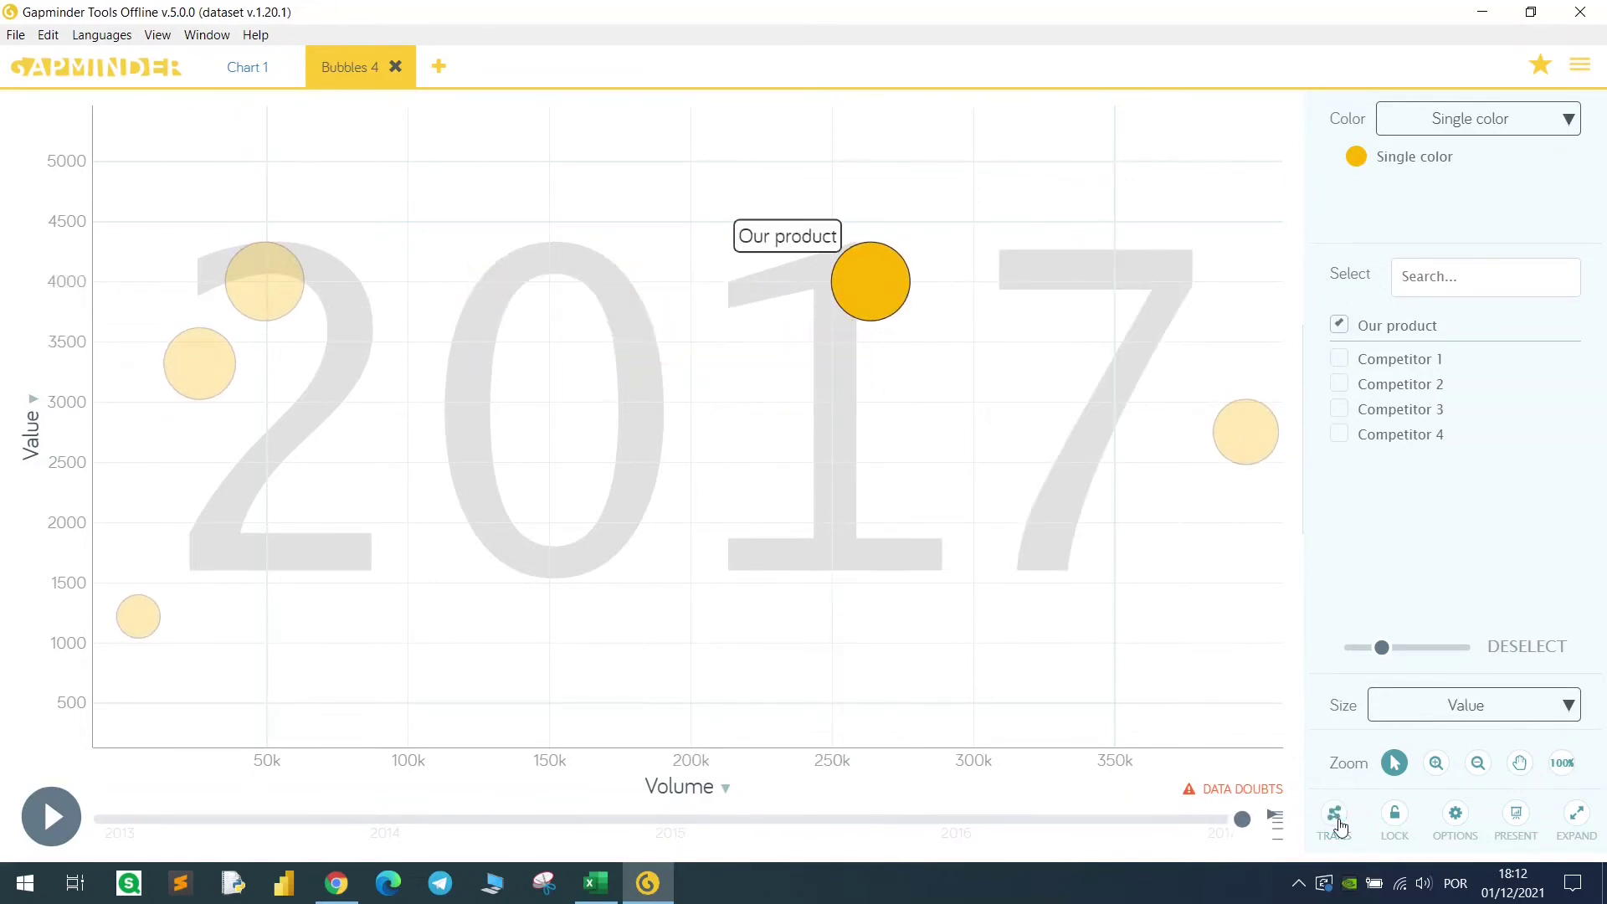
pyautogui.click(1440, 129)
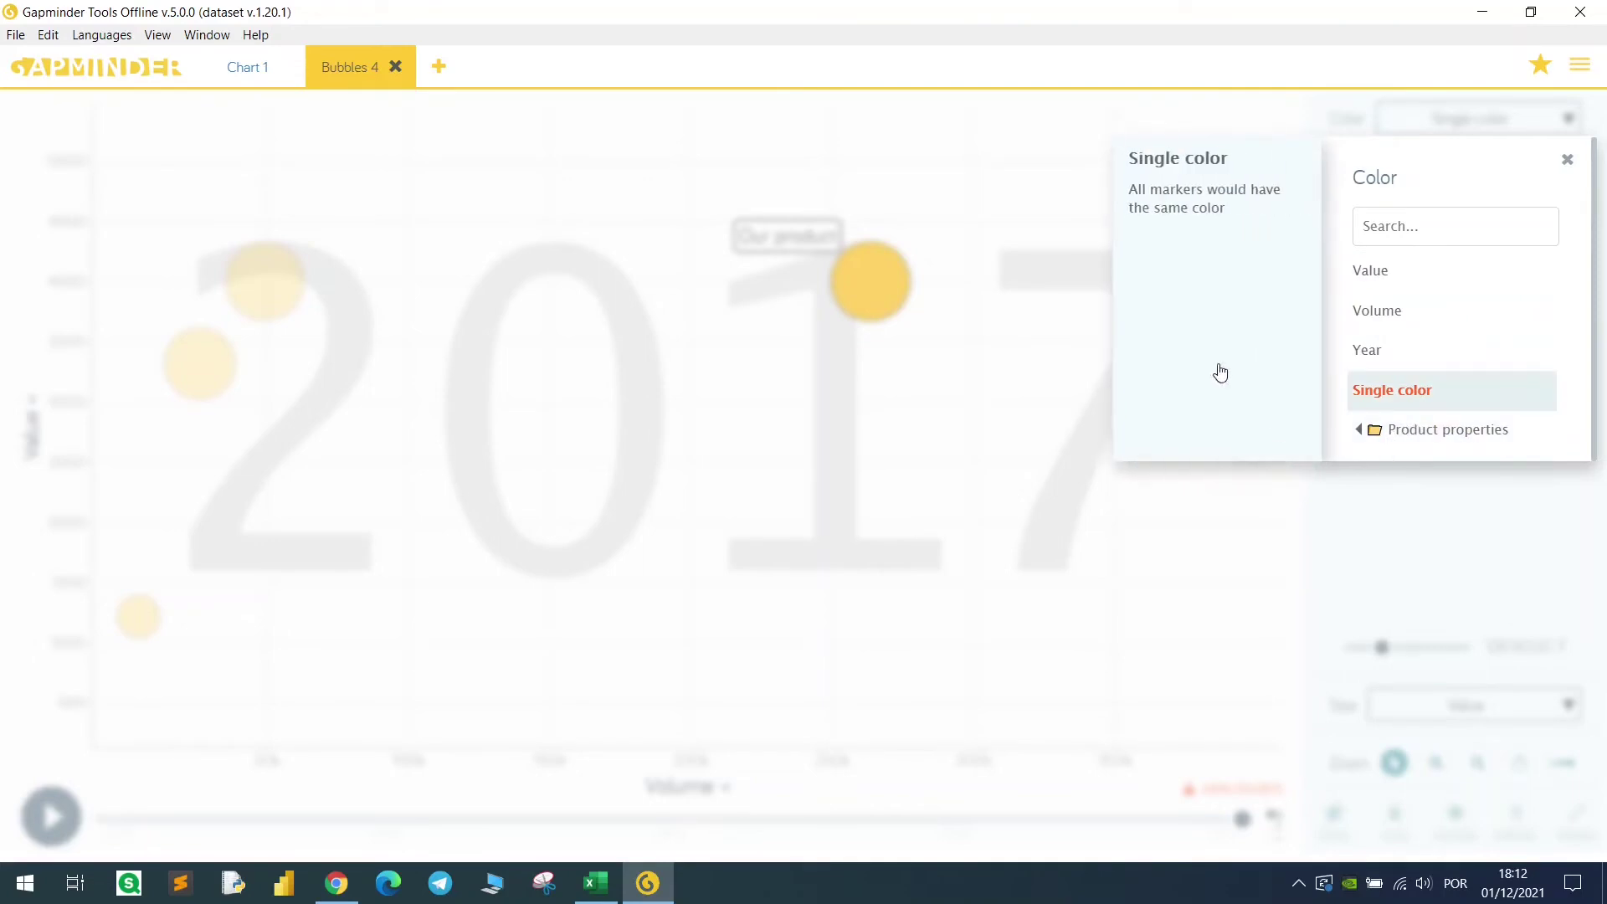
# Colour the bubbles by Product, leaving the bubble size setting unchanged.
pyautogui.moveTo(1387, 448)
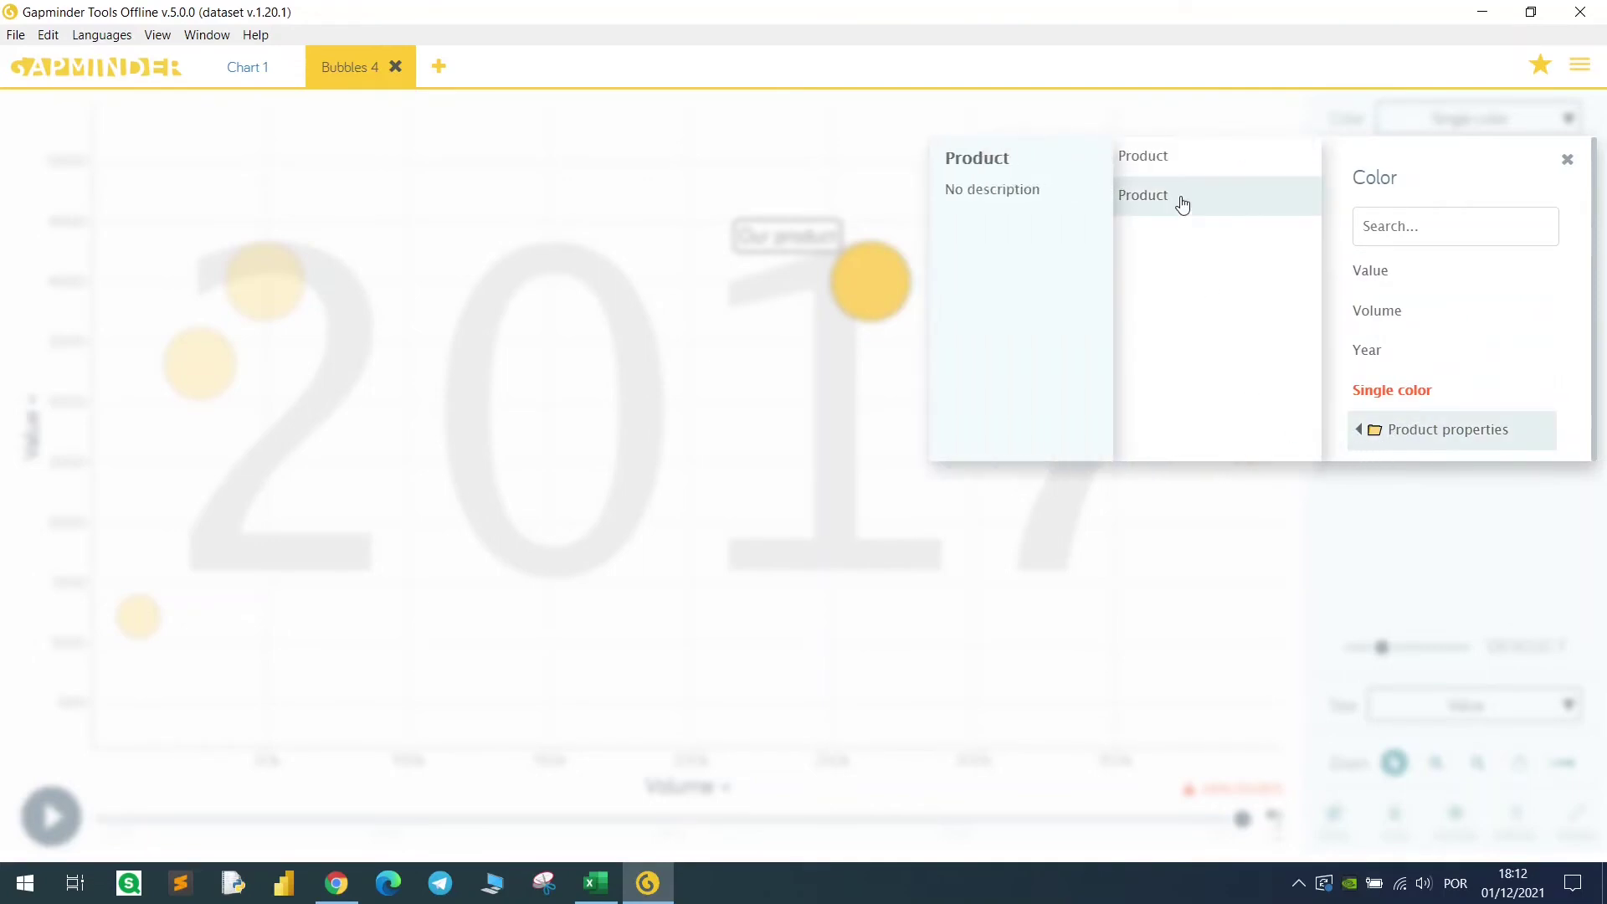
pyautogui.click(1184, 201)
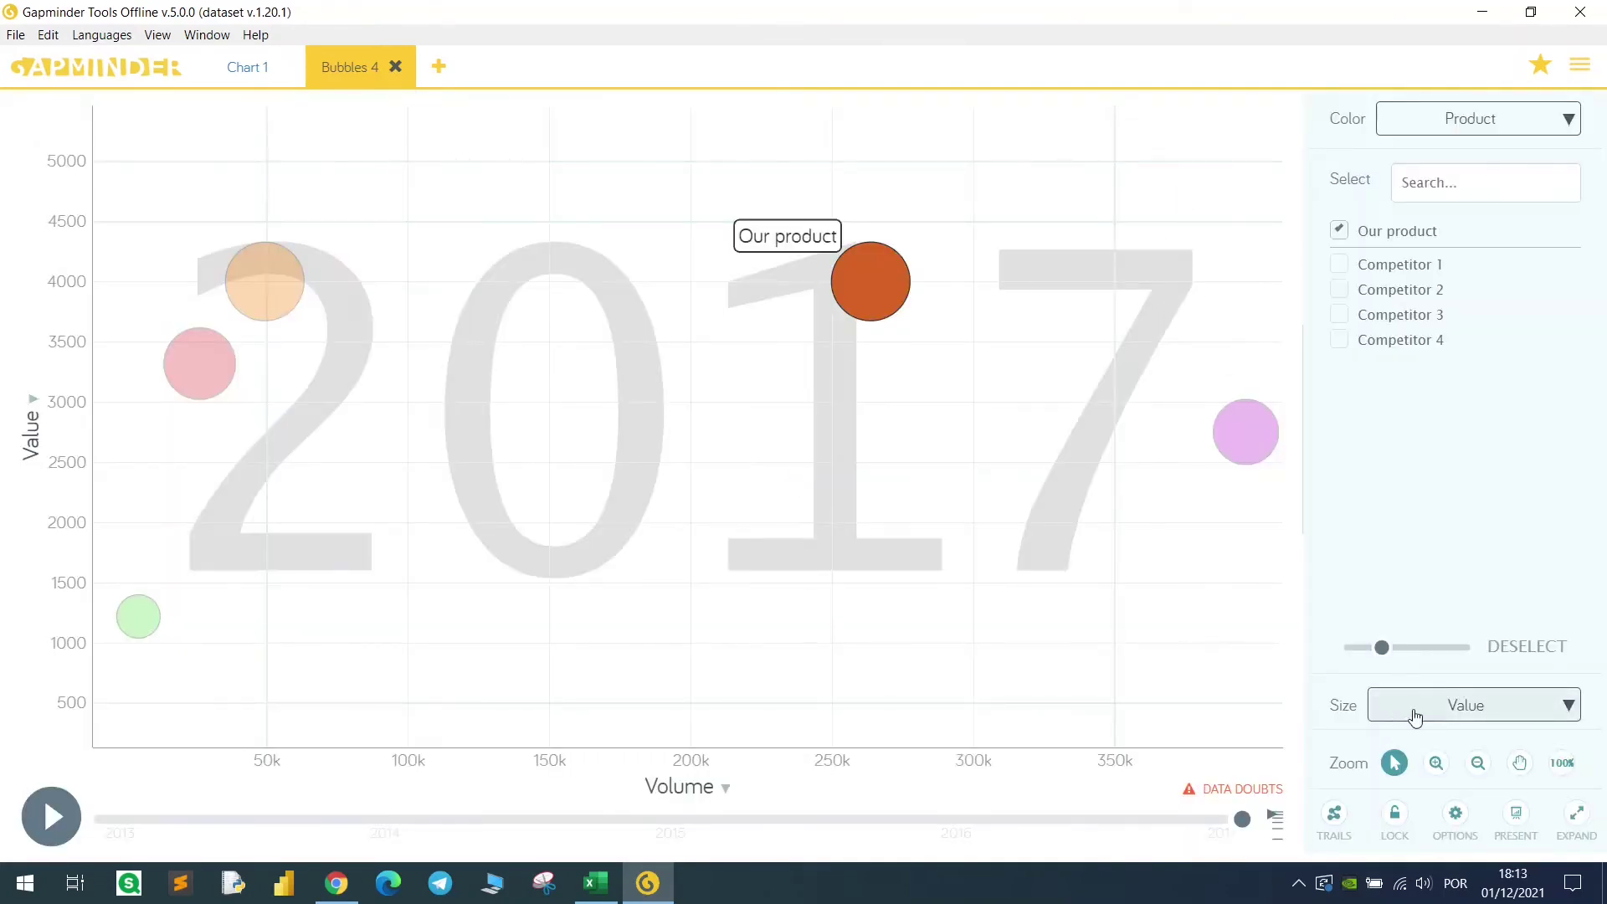
pyautogui.click(1458, 707)
pyautogui.click(1355, 506)
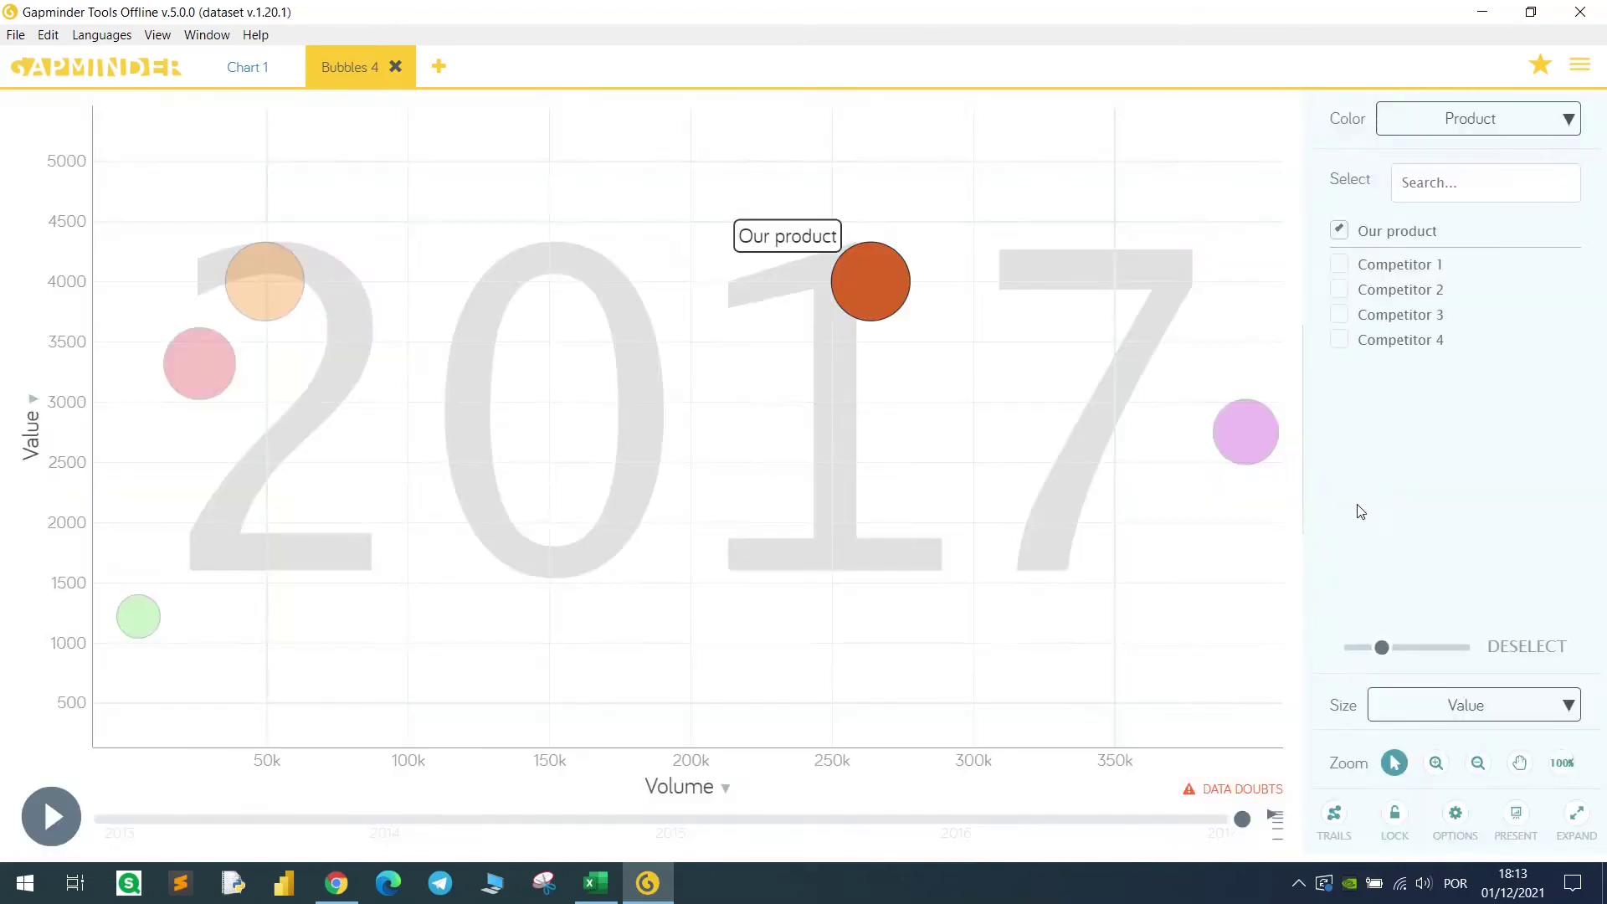
# Swap the axes: Value on the X axis, Volume on the vertical axis.
pyautogui.click(696, 791)
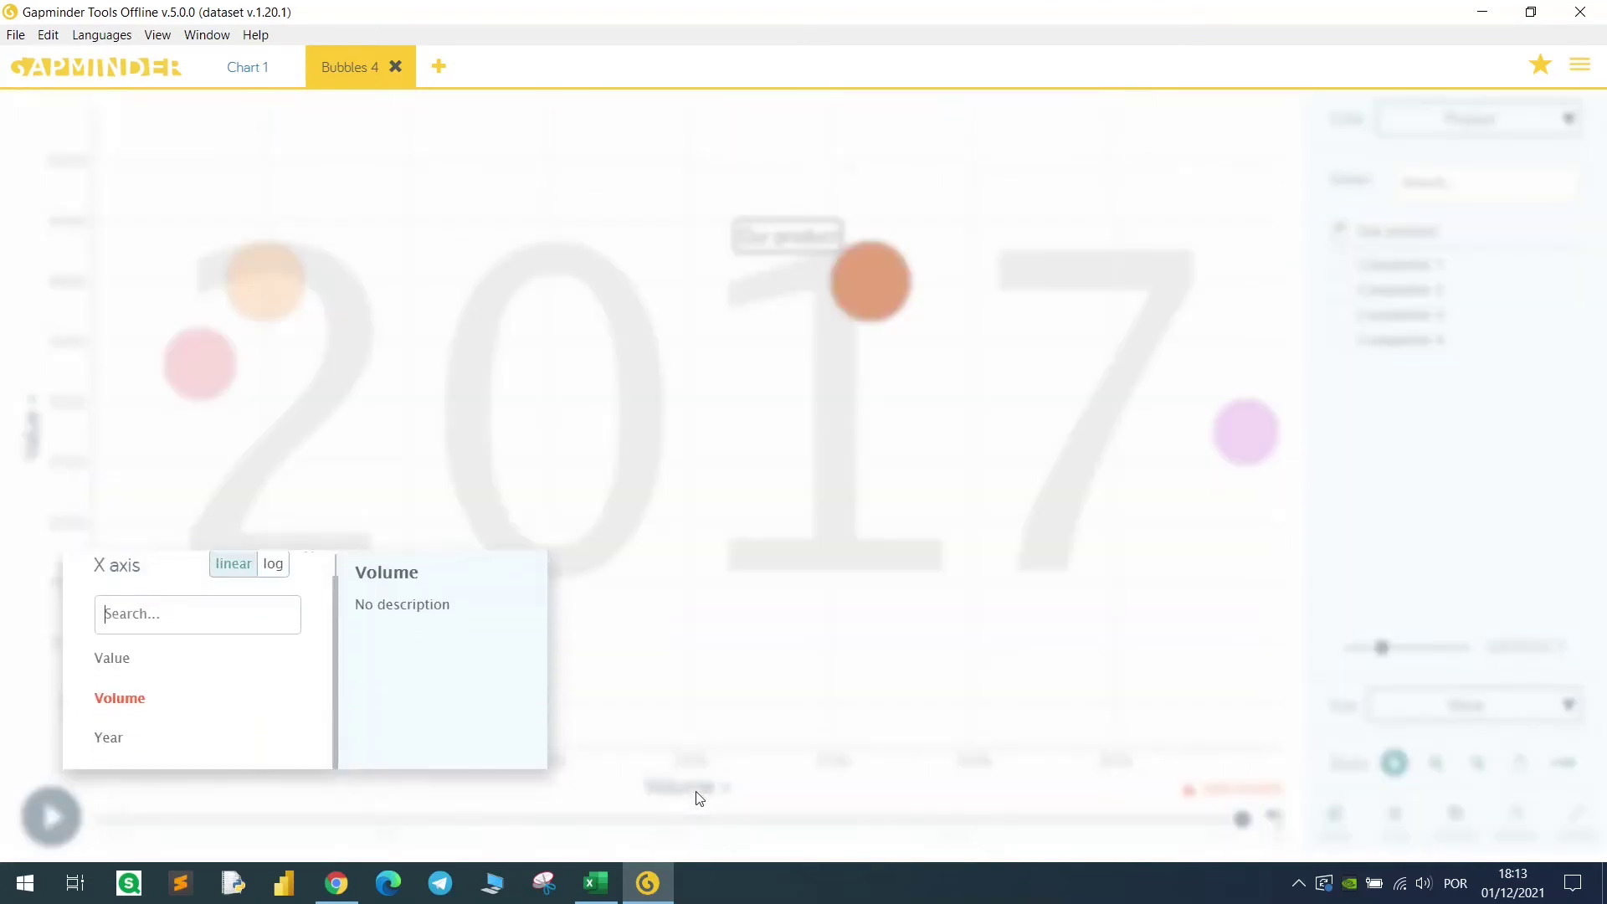
pyautogui.click(151, 666)
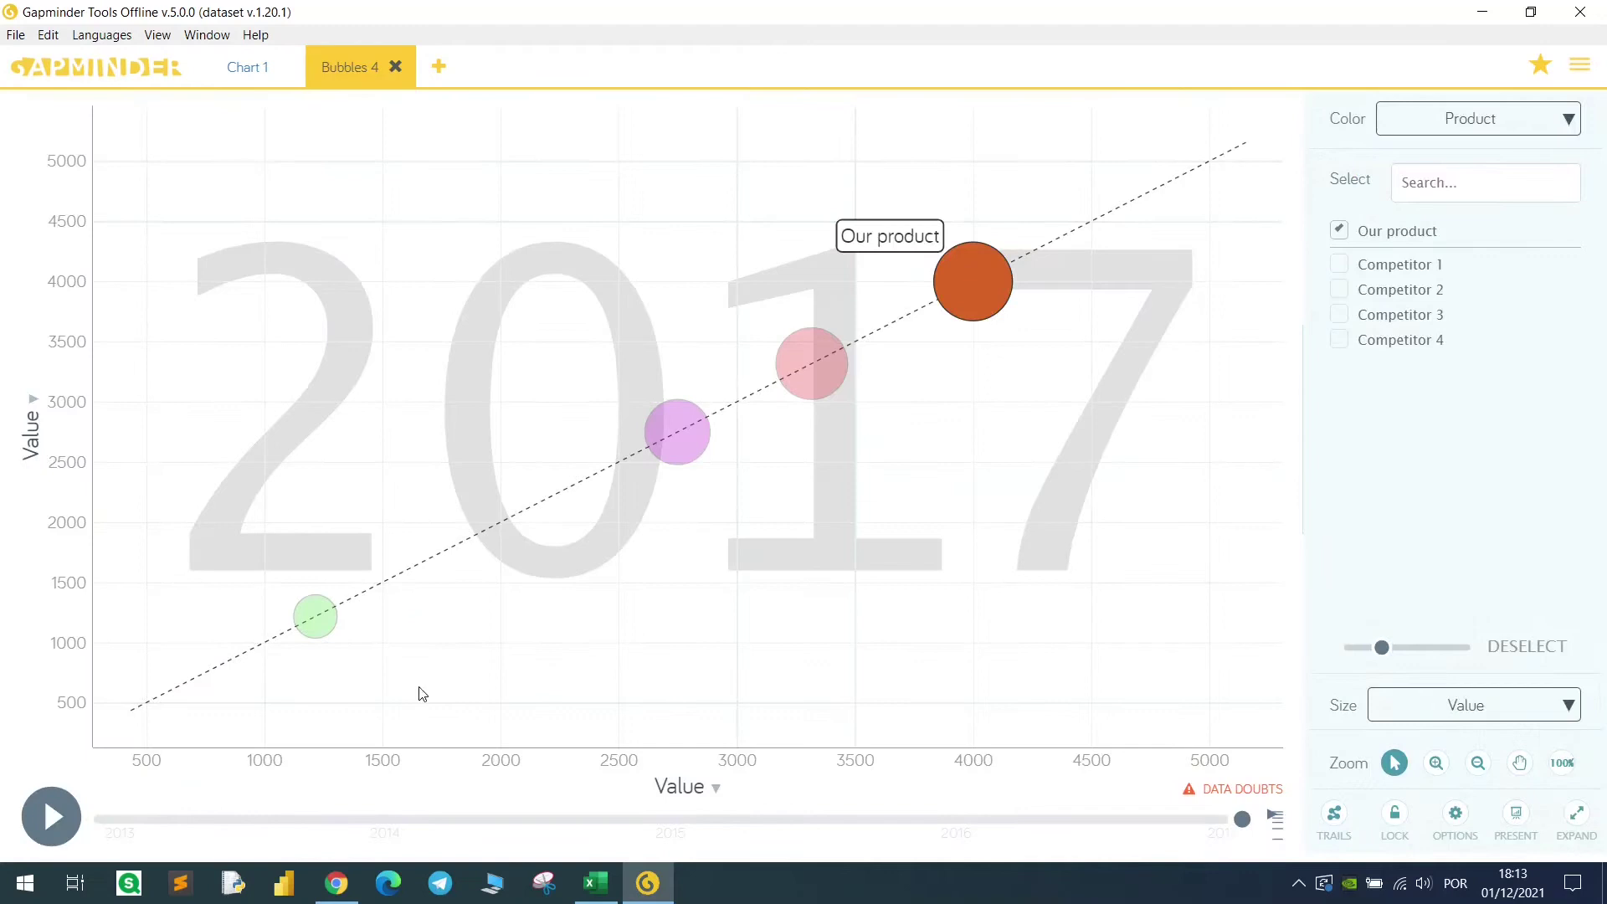
pyautogui.click(30, 423)
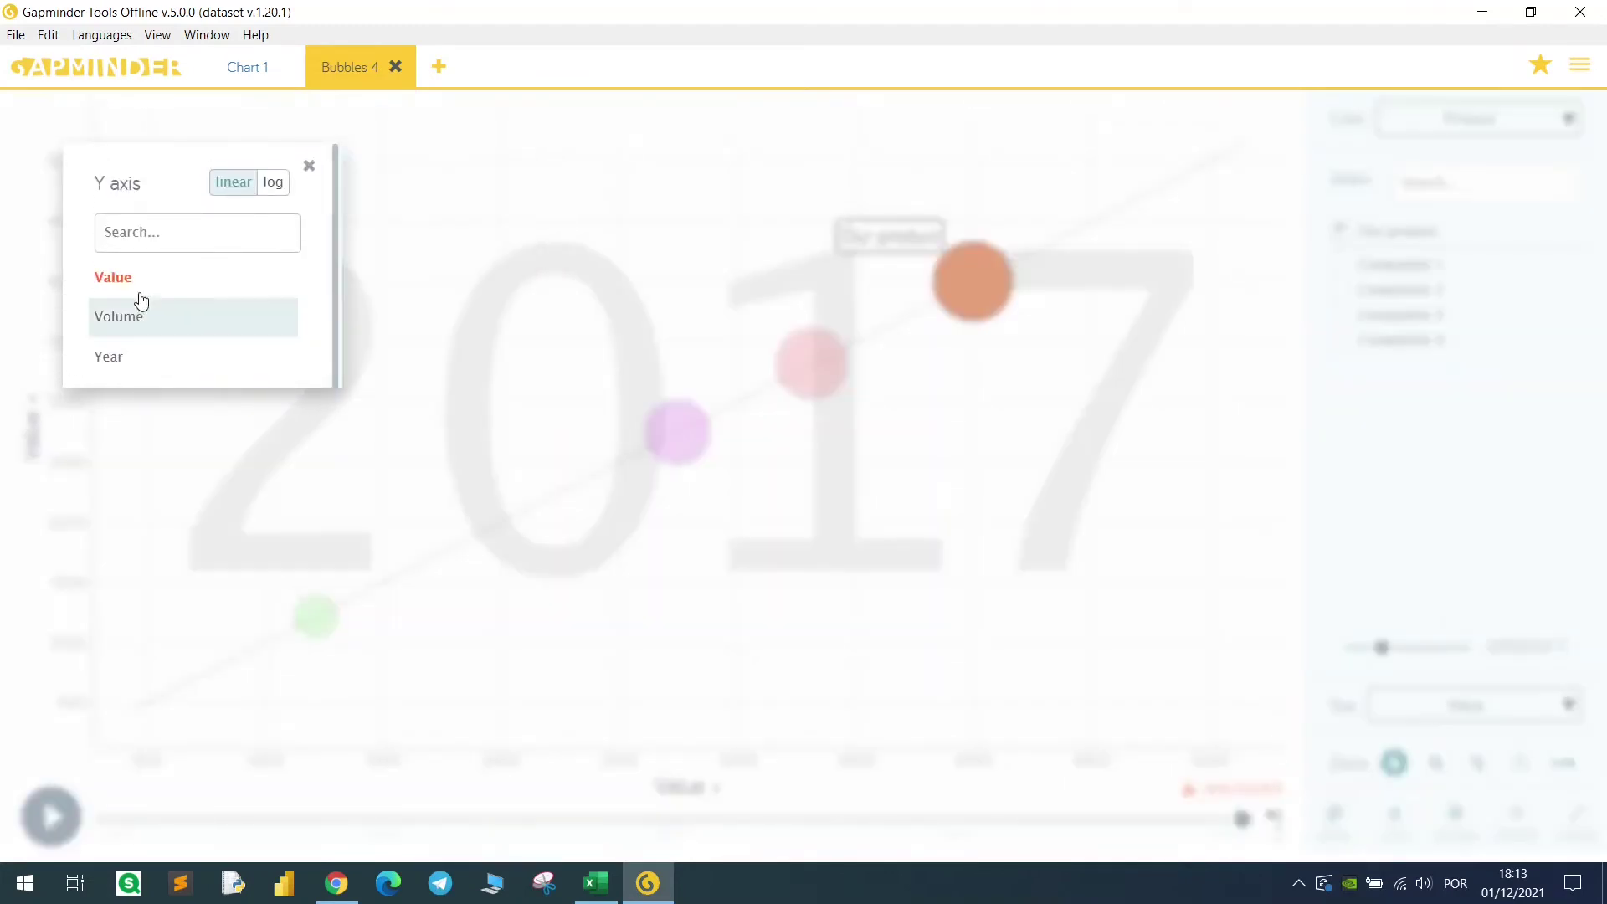
pyautogui.click(143, 323)
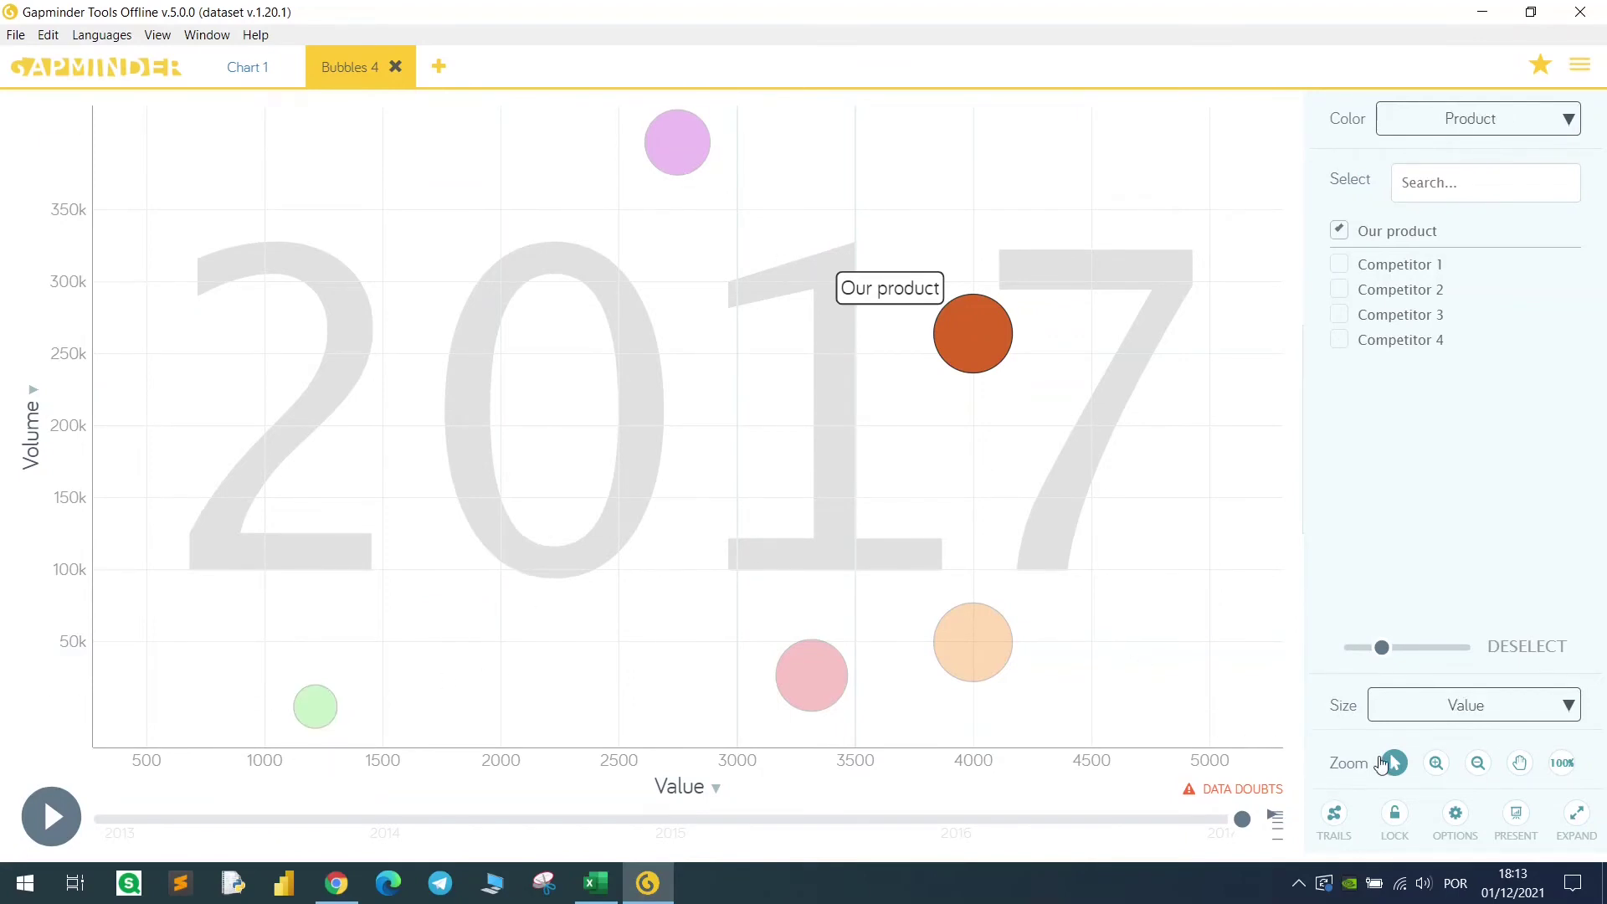
# In the chart options, raise the opacity of non-selected bubbles to fully coloured.
pyautogui.click(1456, 819)
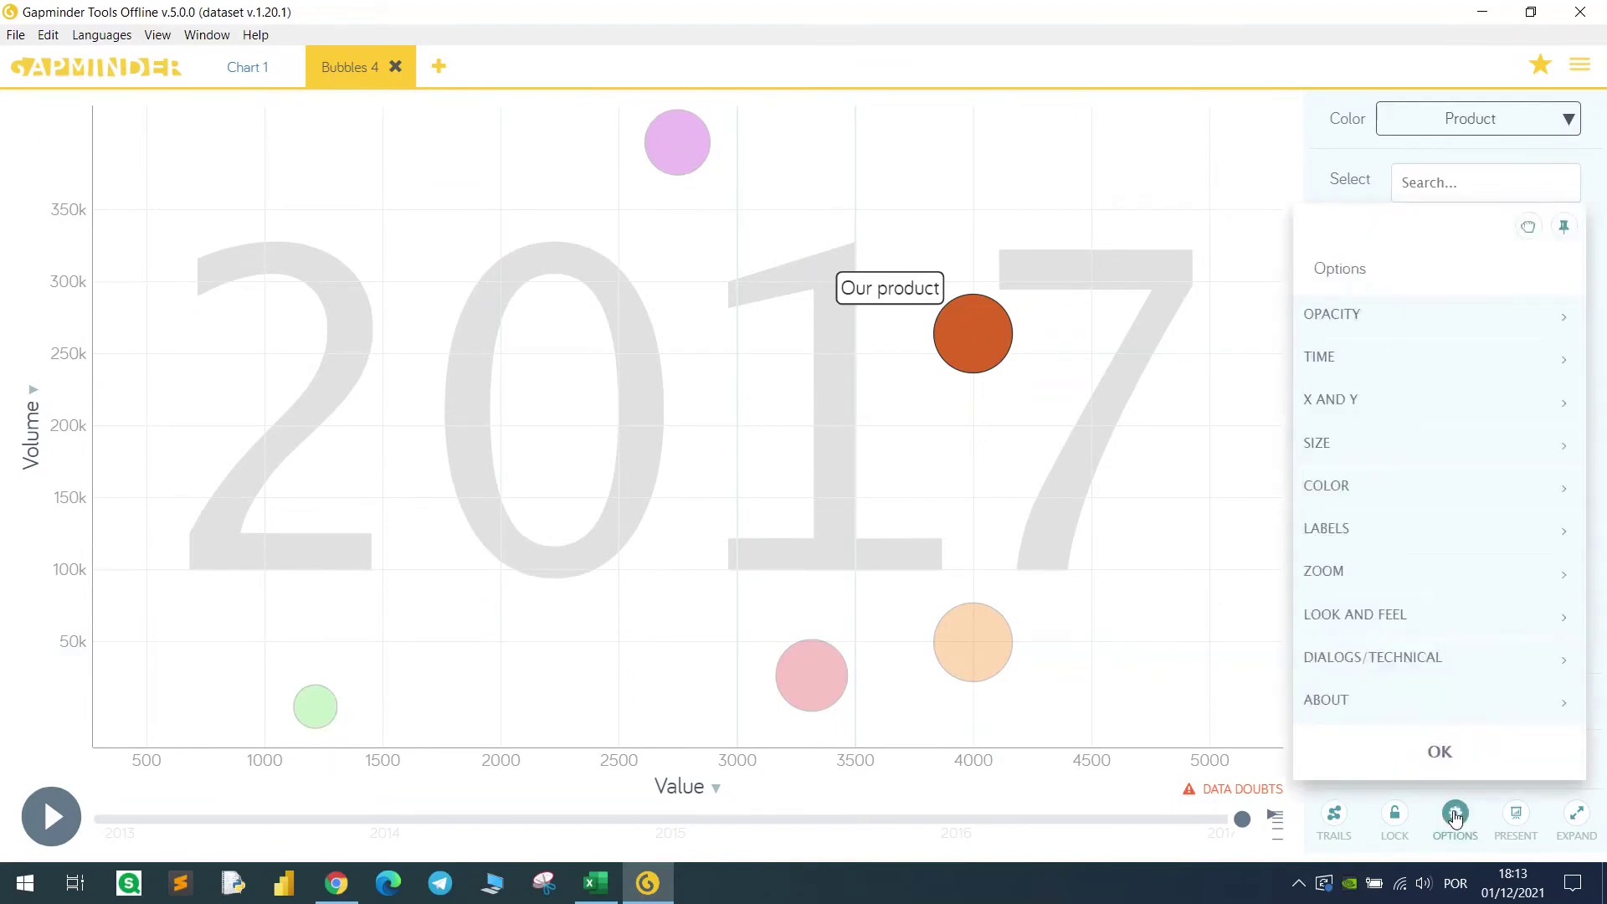
pyautogui.click(1385, 314)
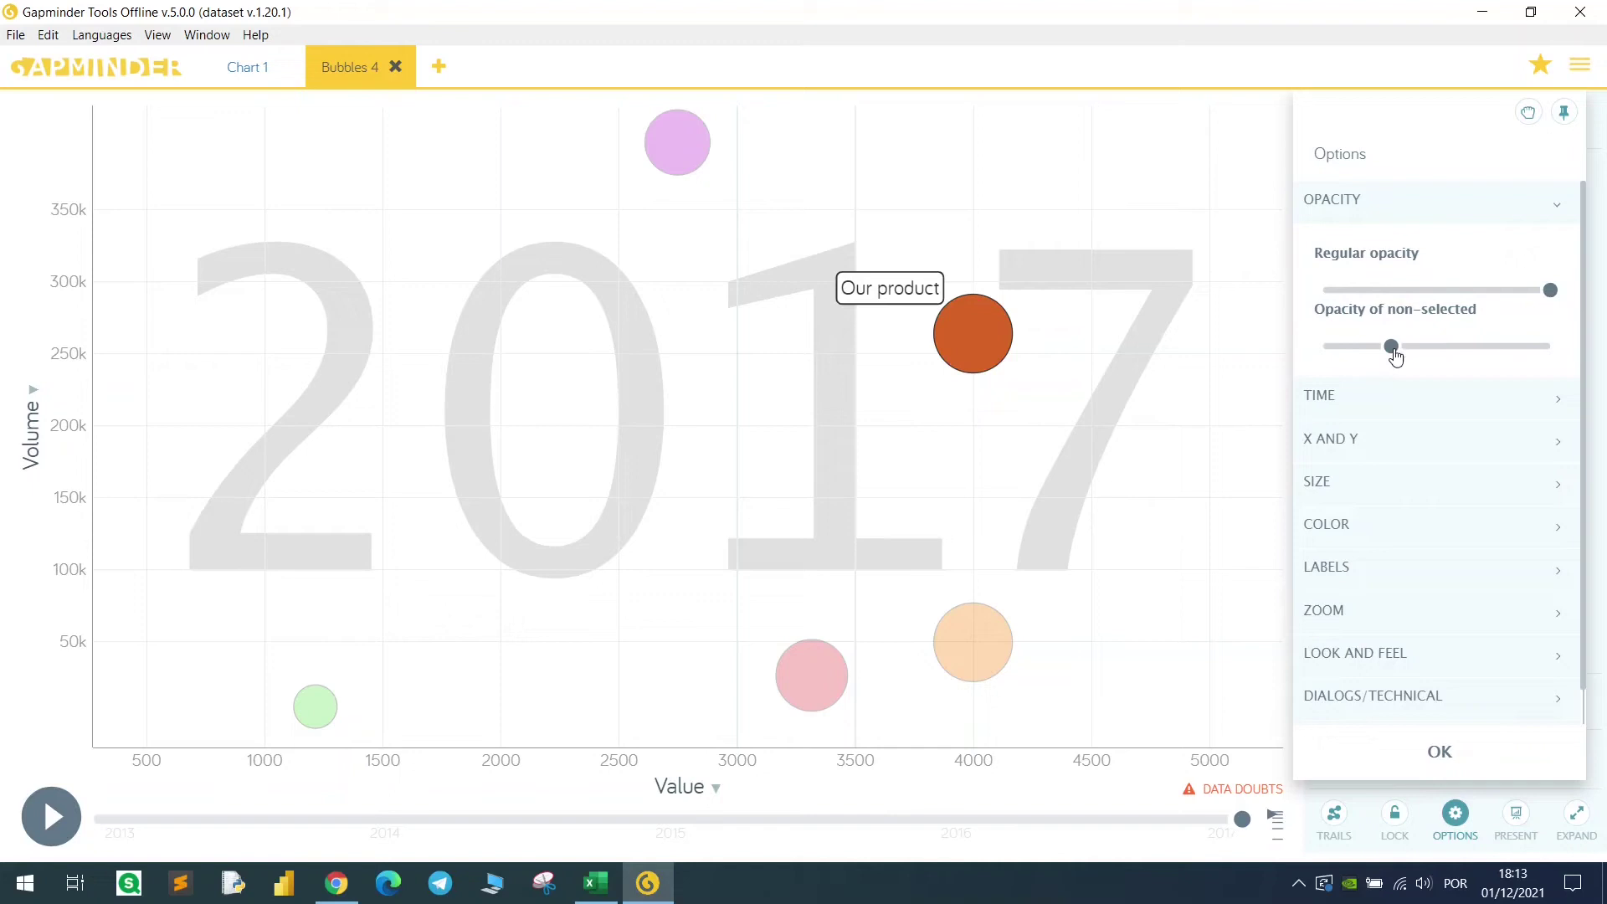
pyautogui.moveTo(1395, 356); pyautogui.dragTo(1498, 350)
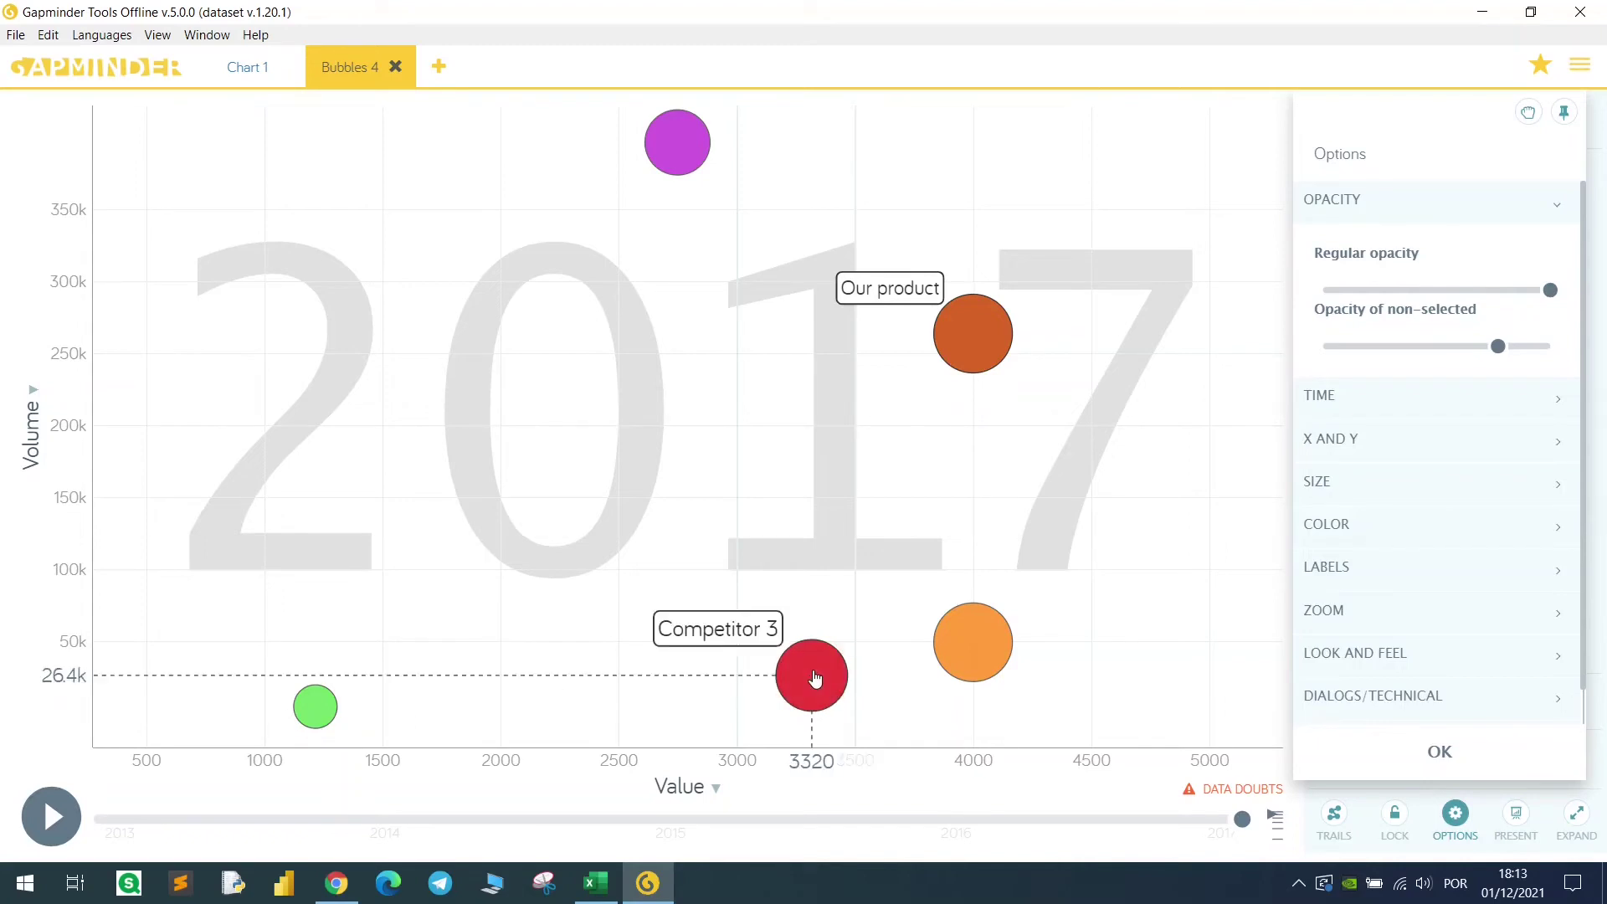
pyautogui.click(1446, 219)
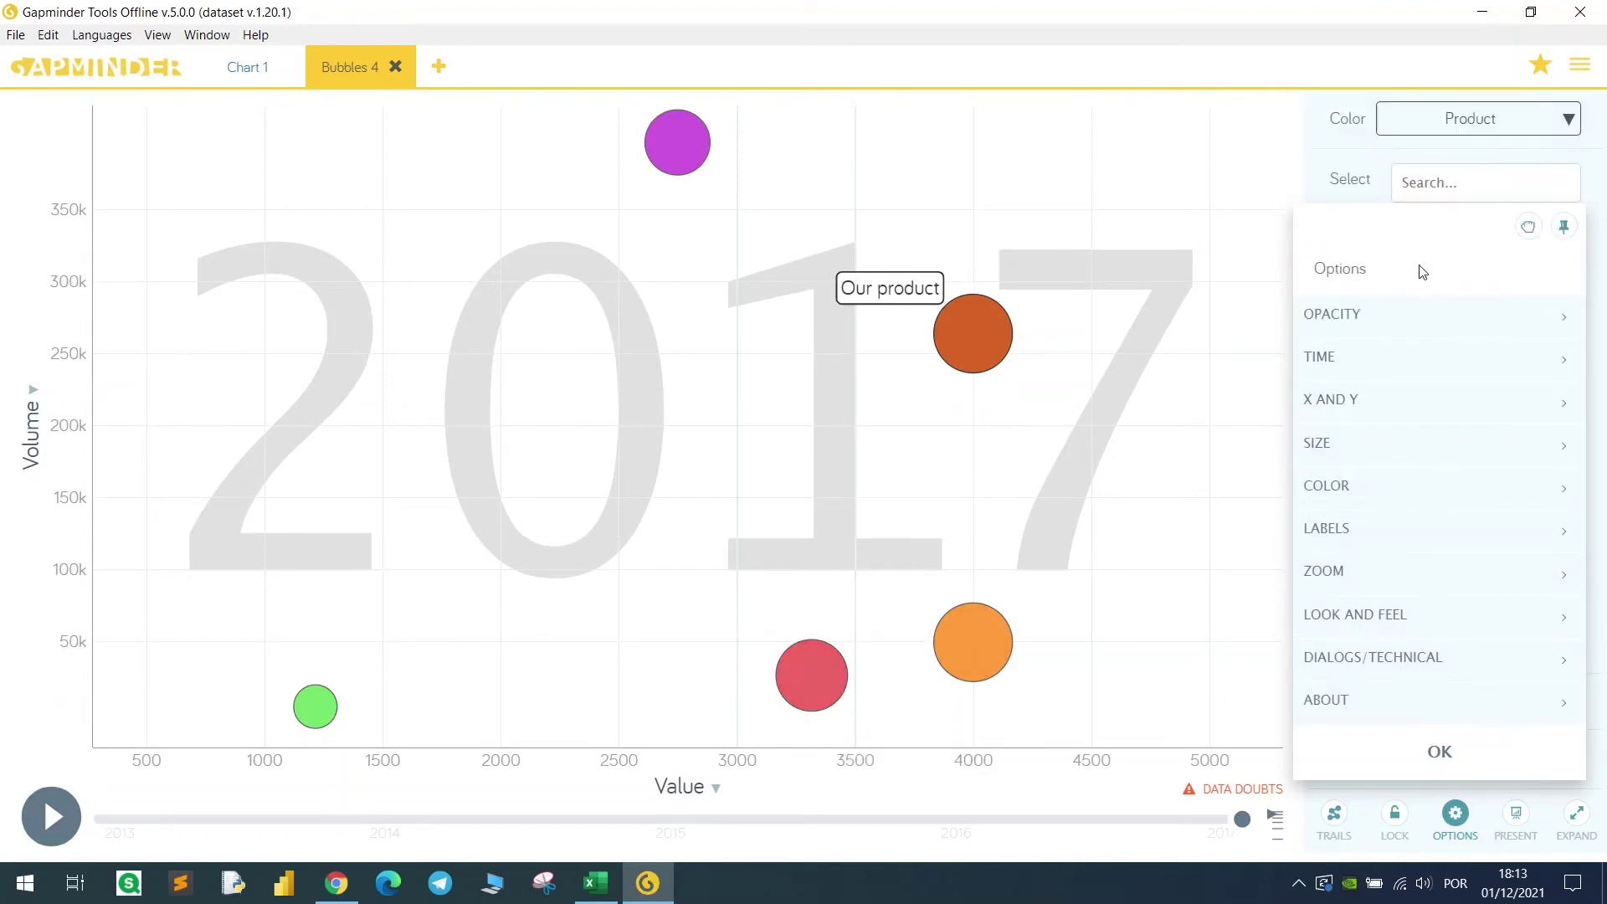
# Review the playback and axis settings, then shrink the maximum bubble size slightly.
pyautogui.click(1395, 363)
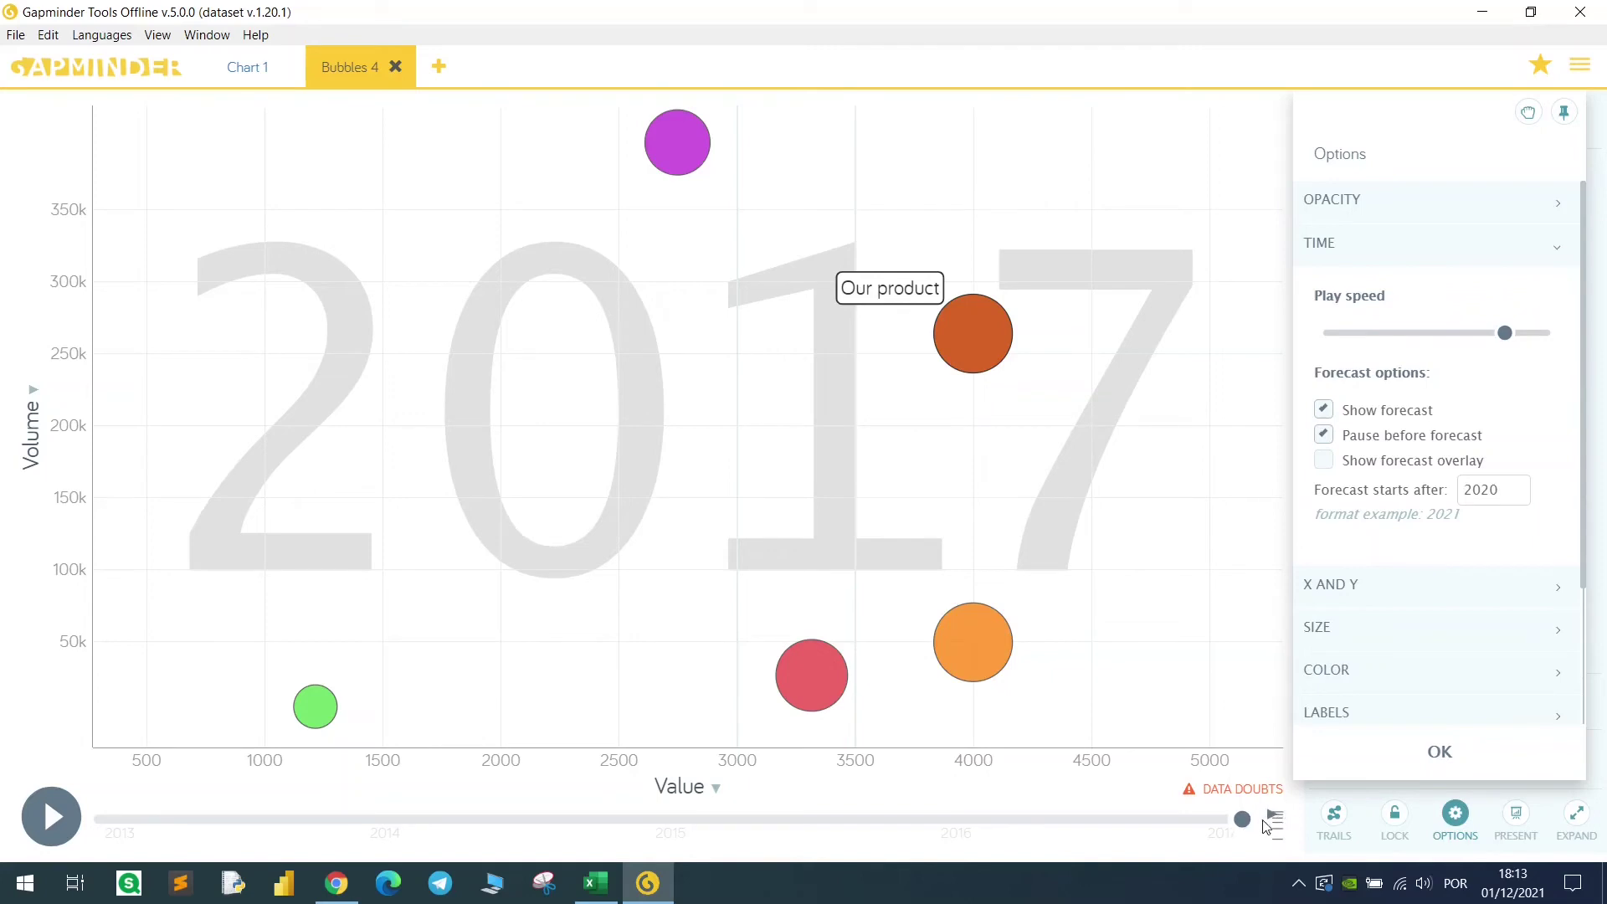
pyautogui.click(1394, 261)
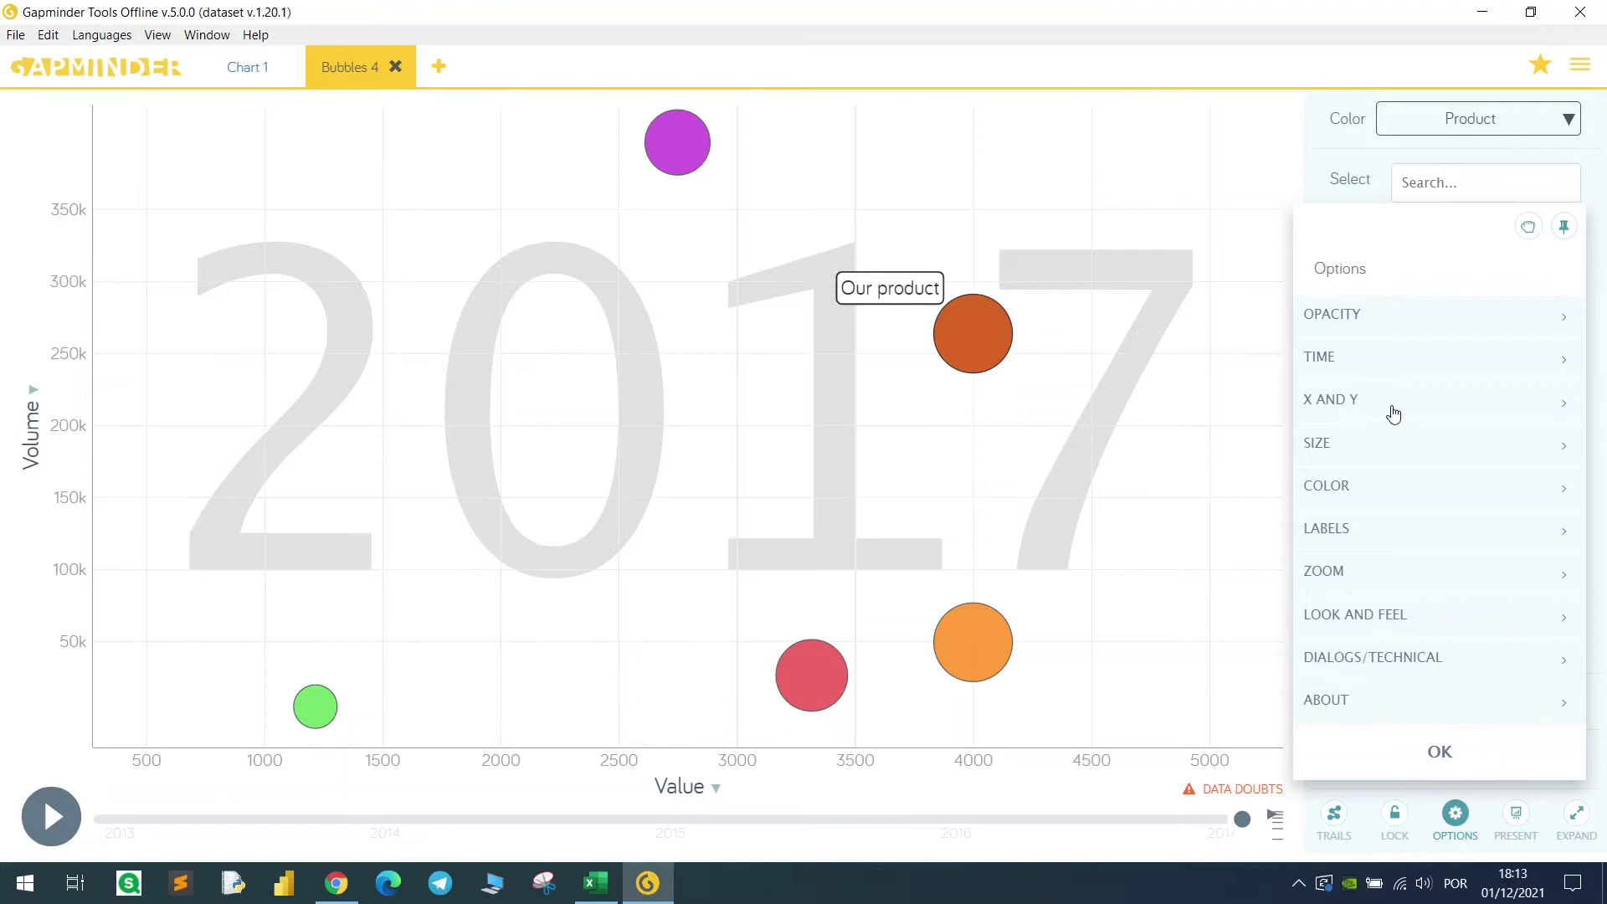
pyautogui.click(1394, 412)
pyautogui.click(1395, 293)
pyautogui.click(1395, 452)
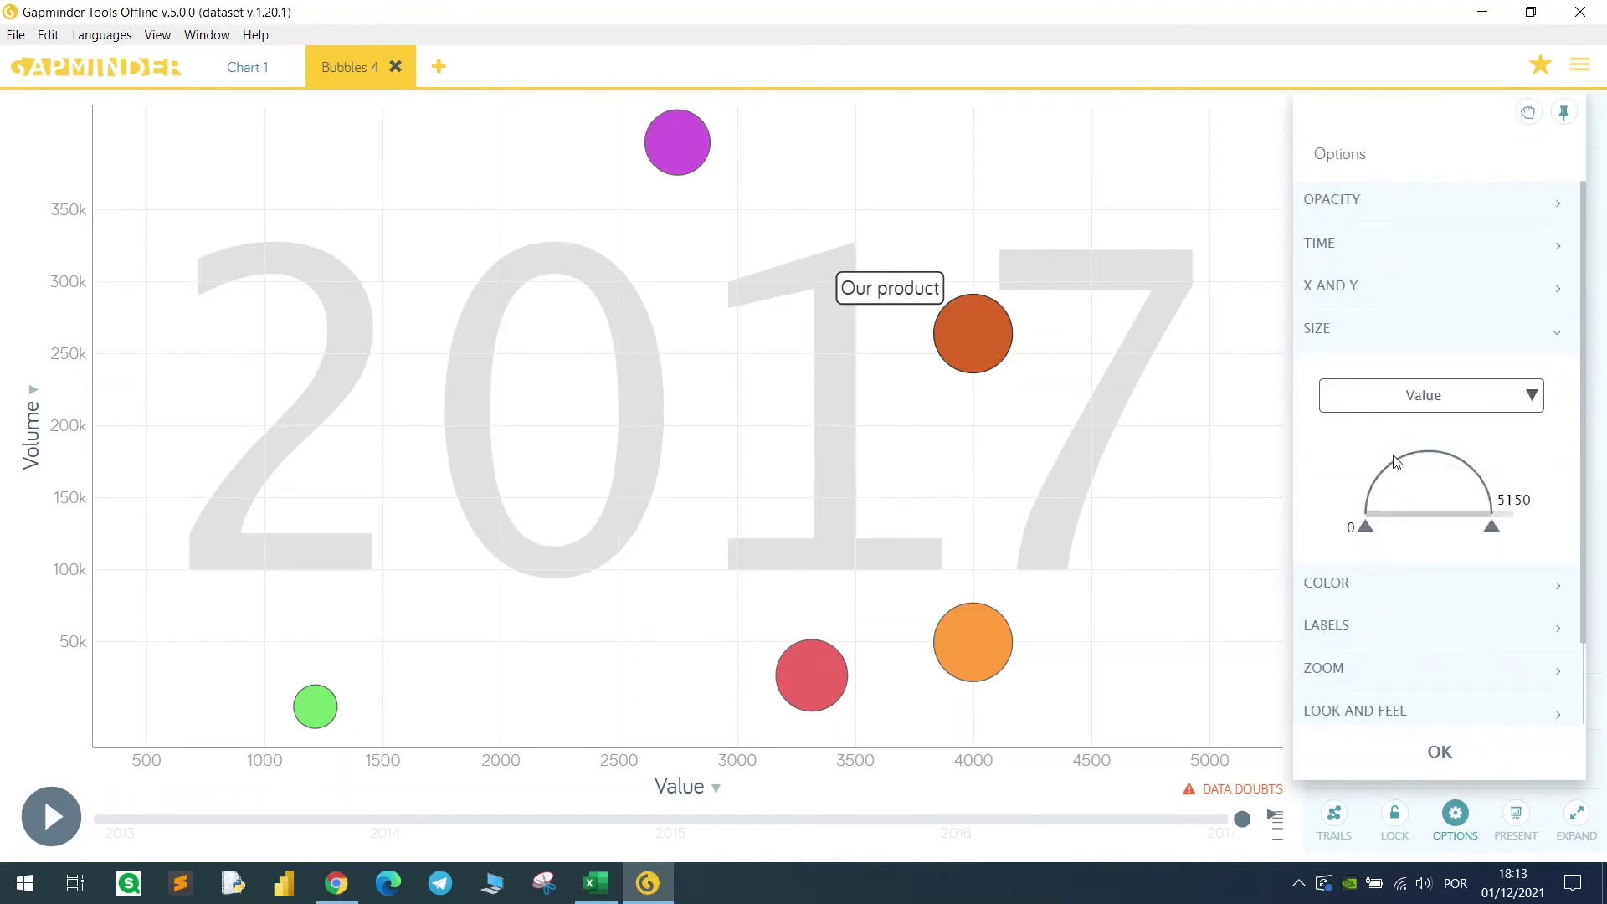
pyautogui.moveTo(1491, 528)
pyautogui.mouseDown()
pyautogui.moveTo(1427, 536)
pyautogui.moveTo(1461, 532)
pyautogui.mouseUp()
pyautogui.click(1410, 331)
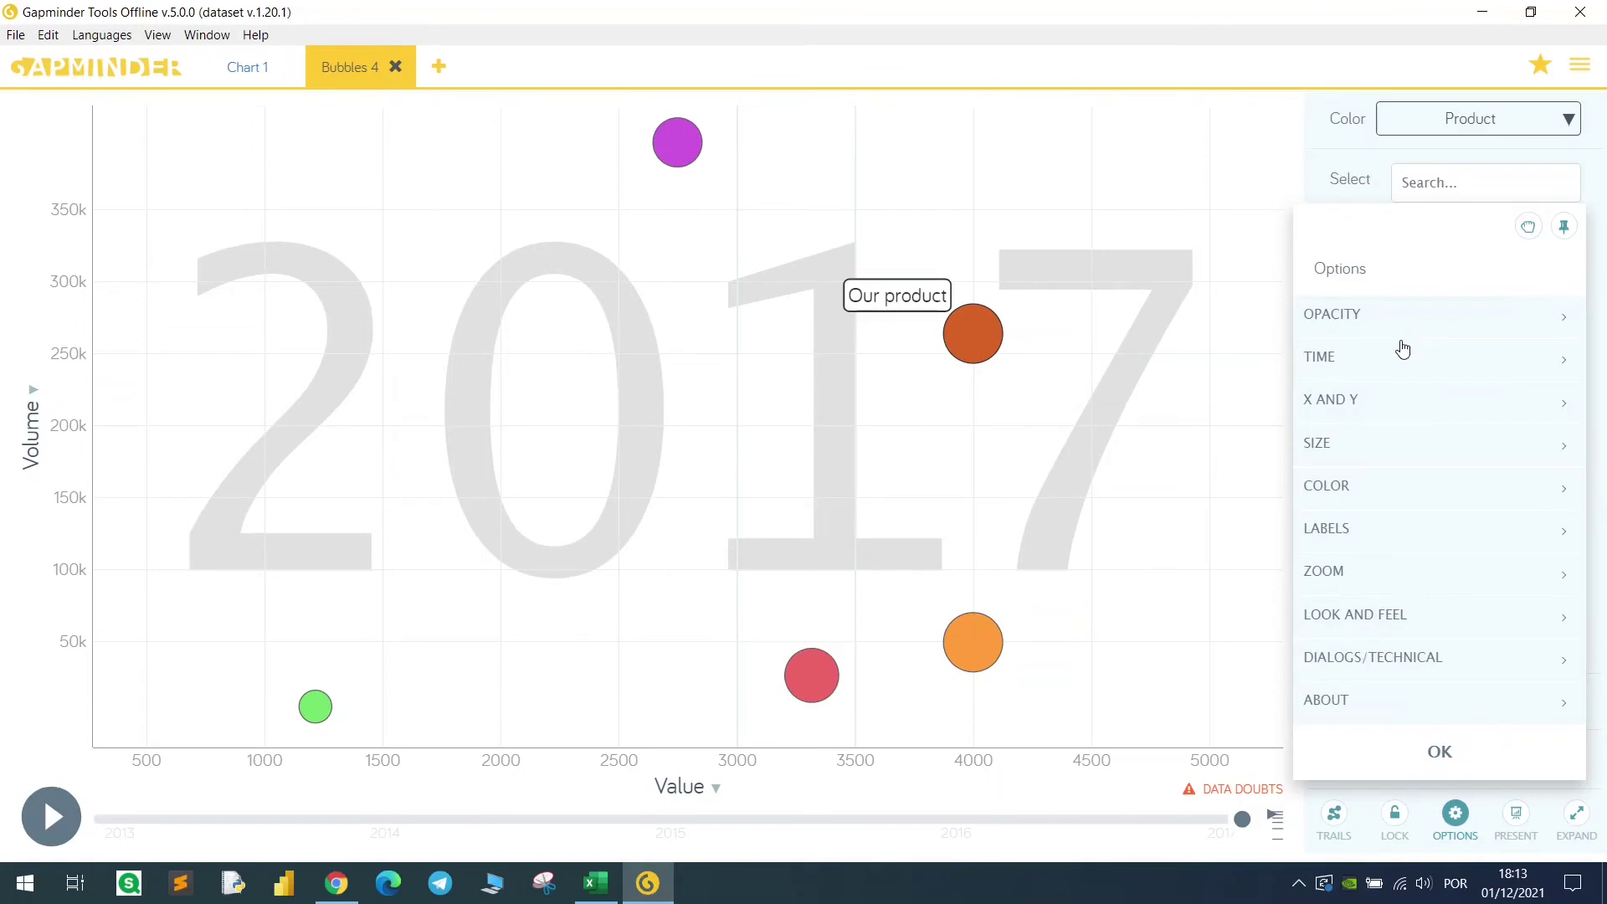
# Review colour settings, keep labels at 19px, and close the options keeping changes.
pyautogui.click(1368, 483)
pyautogui.click(1417, 390)
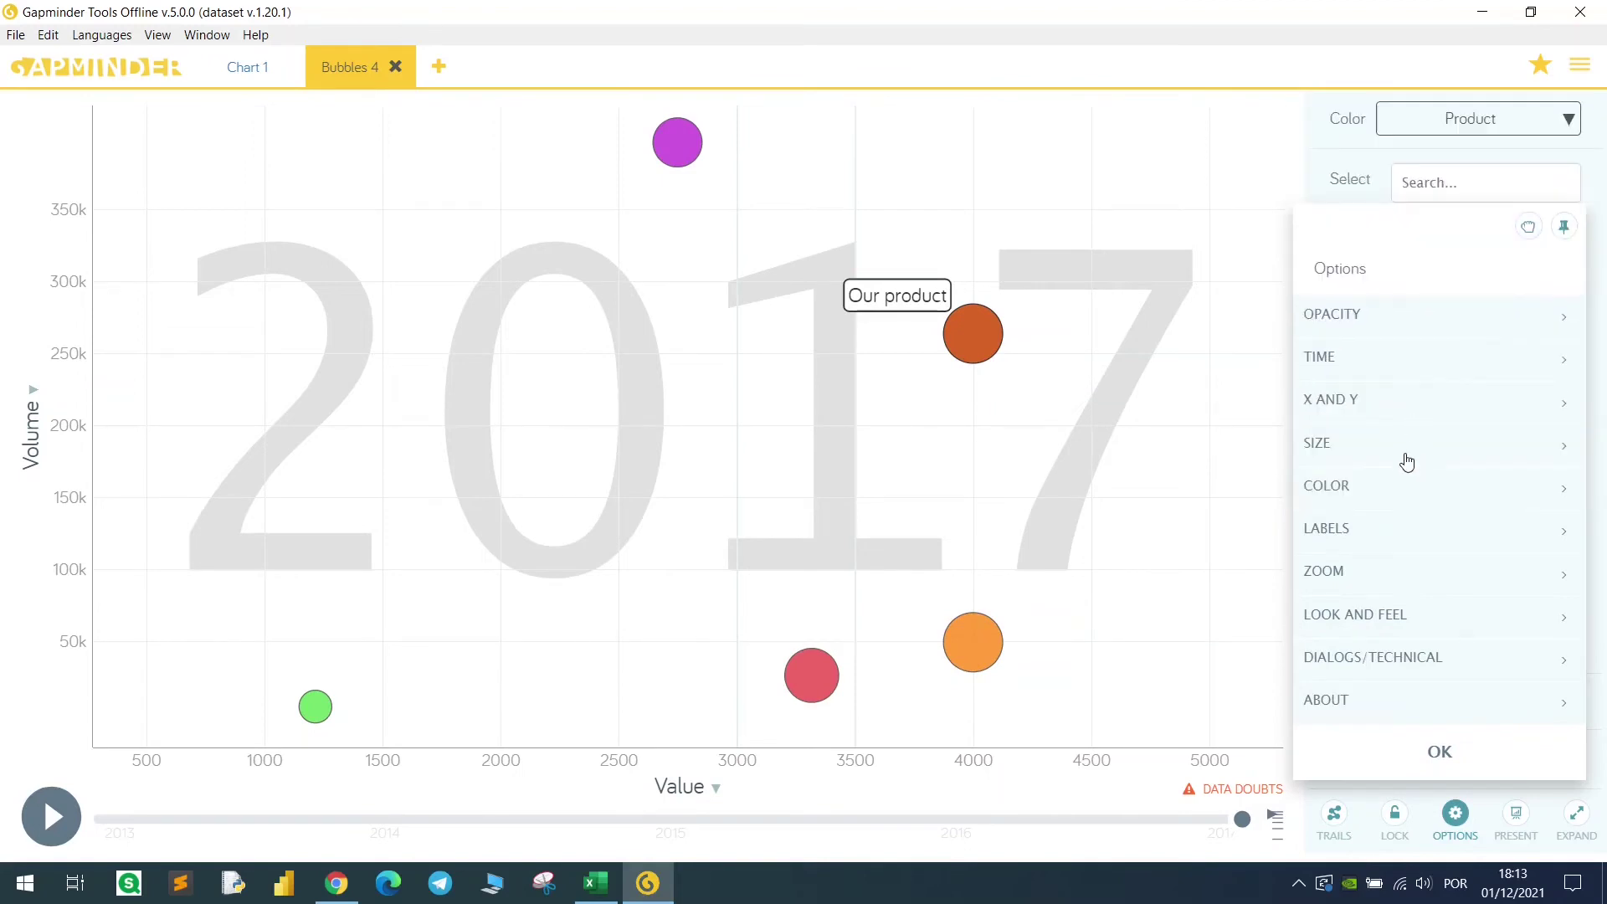
pyautogui.click(1372, 538)
pyautogui.moveTo(1401, 573)
pyautogui.mouseDown()
pyautogui.moveTo(1474, 563)
pyautogui.moveTo(1399, 574)
pyautogui.mouseUp()
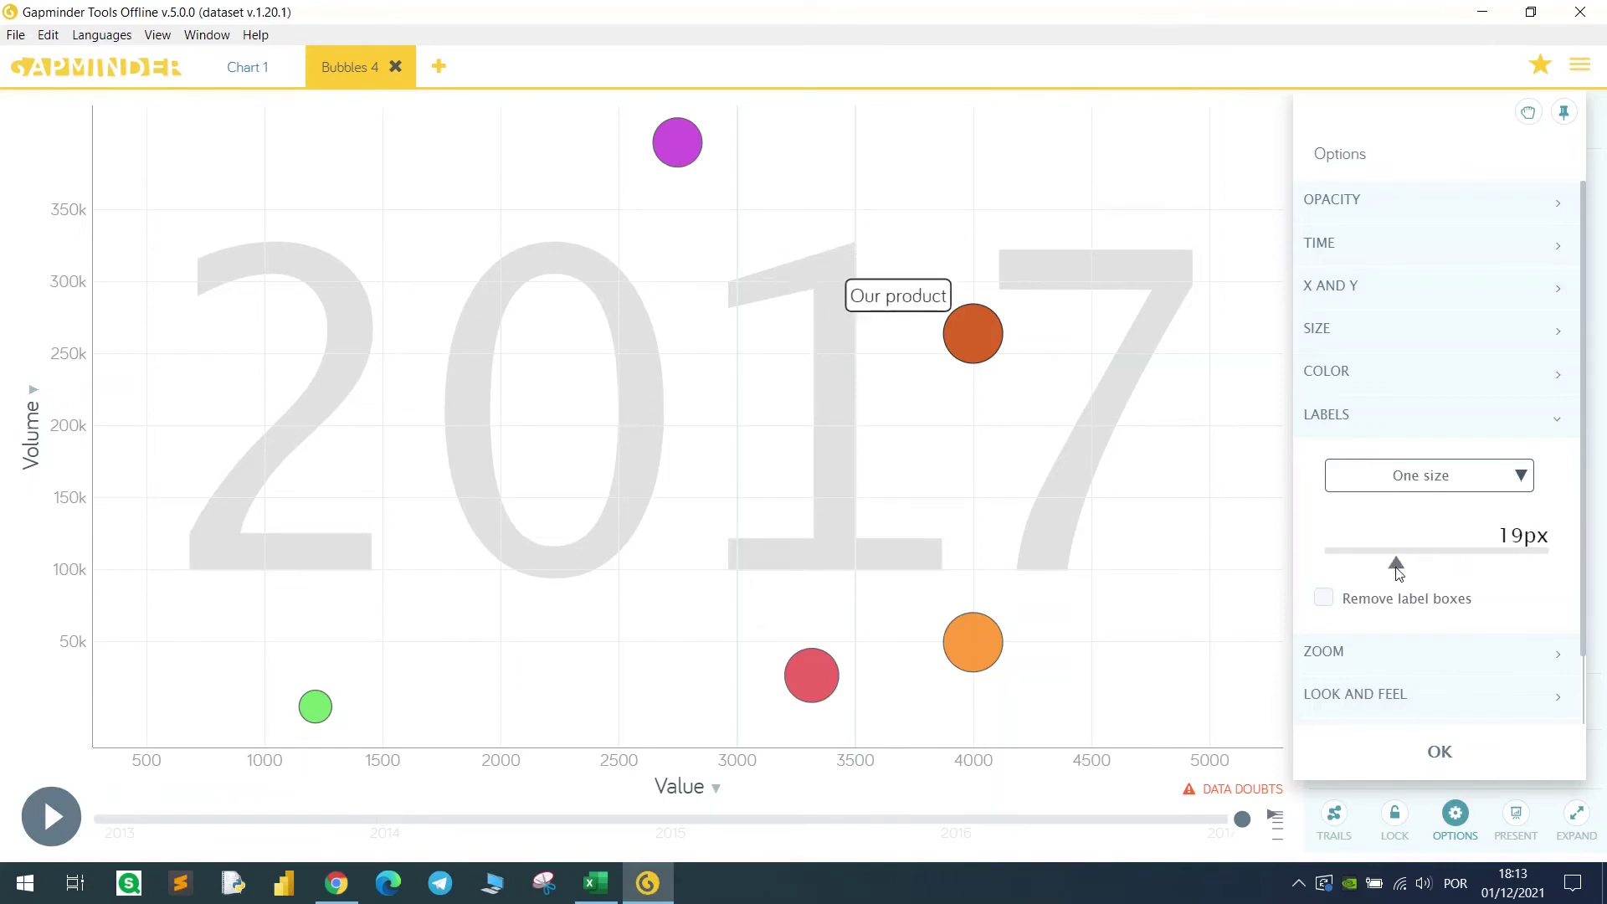
pyautogui.click(1400, 429)
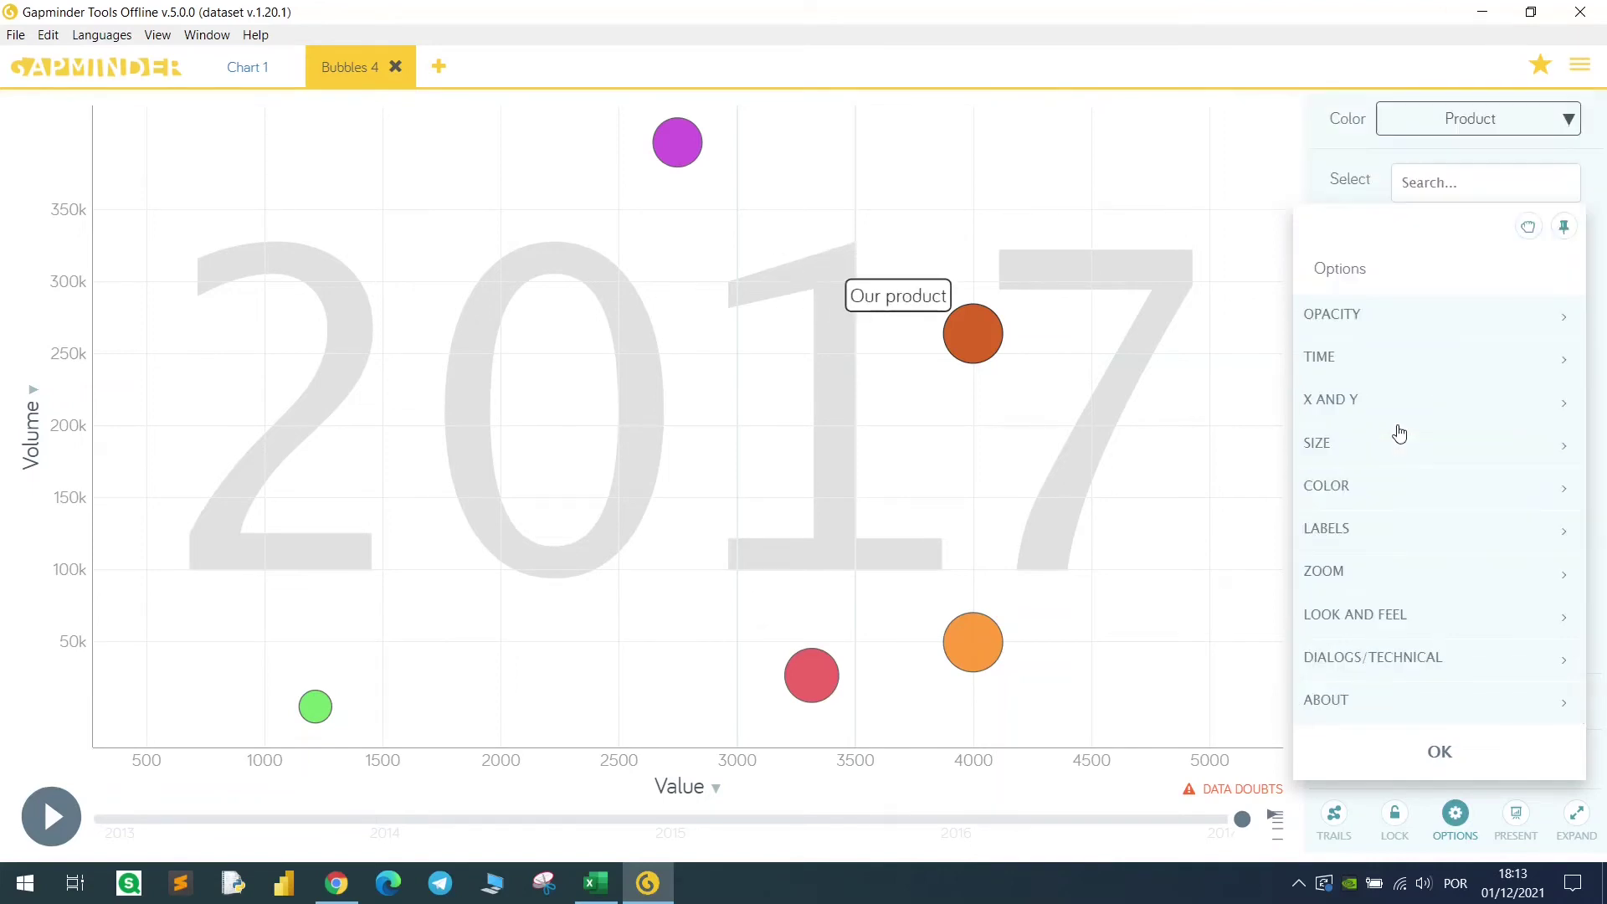
pyautogui.click(1439, 755)
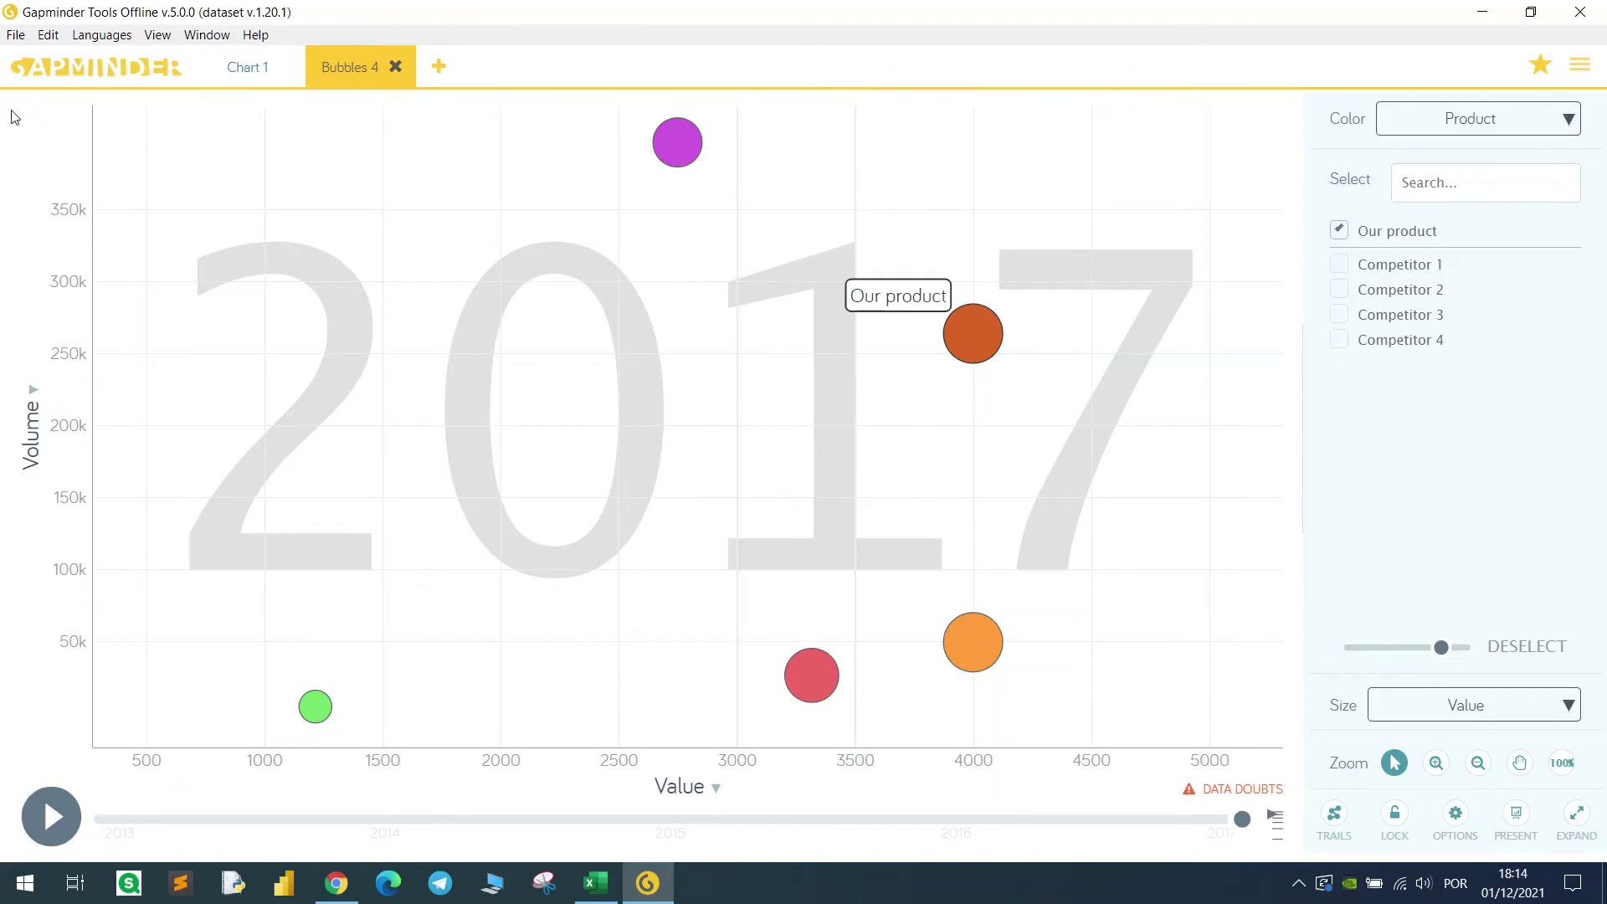
# Draw and clear an annotation box, then play the animation from 2013.
pyautogui.moveTo(12, 98)
pyautogui.mouseDown()
pyautogui.moveTo(725, 585)
pyautogui.moveTo(1156, 817)
pyautogui.moveTo(1255, 820)
pyautogui.moveTo(1296, 850)
pyautogui.mouseUp()
pyautogui.press('Escape')
pyautogui.click(52, 829)
# Tick Competitor 1, Competitor 2 and Competitor 3 to label them on the chart.
pyautogui.click(1340, 266)
pyautogui.click(1340, 290)
pyautogui.click(1341, 315)
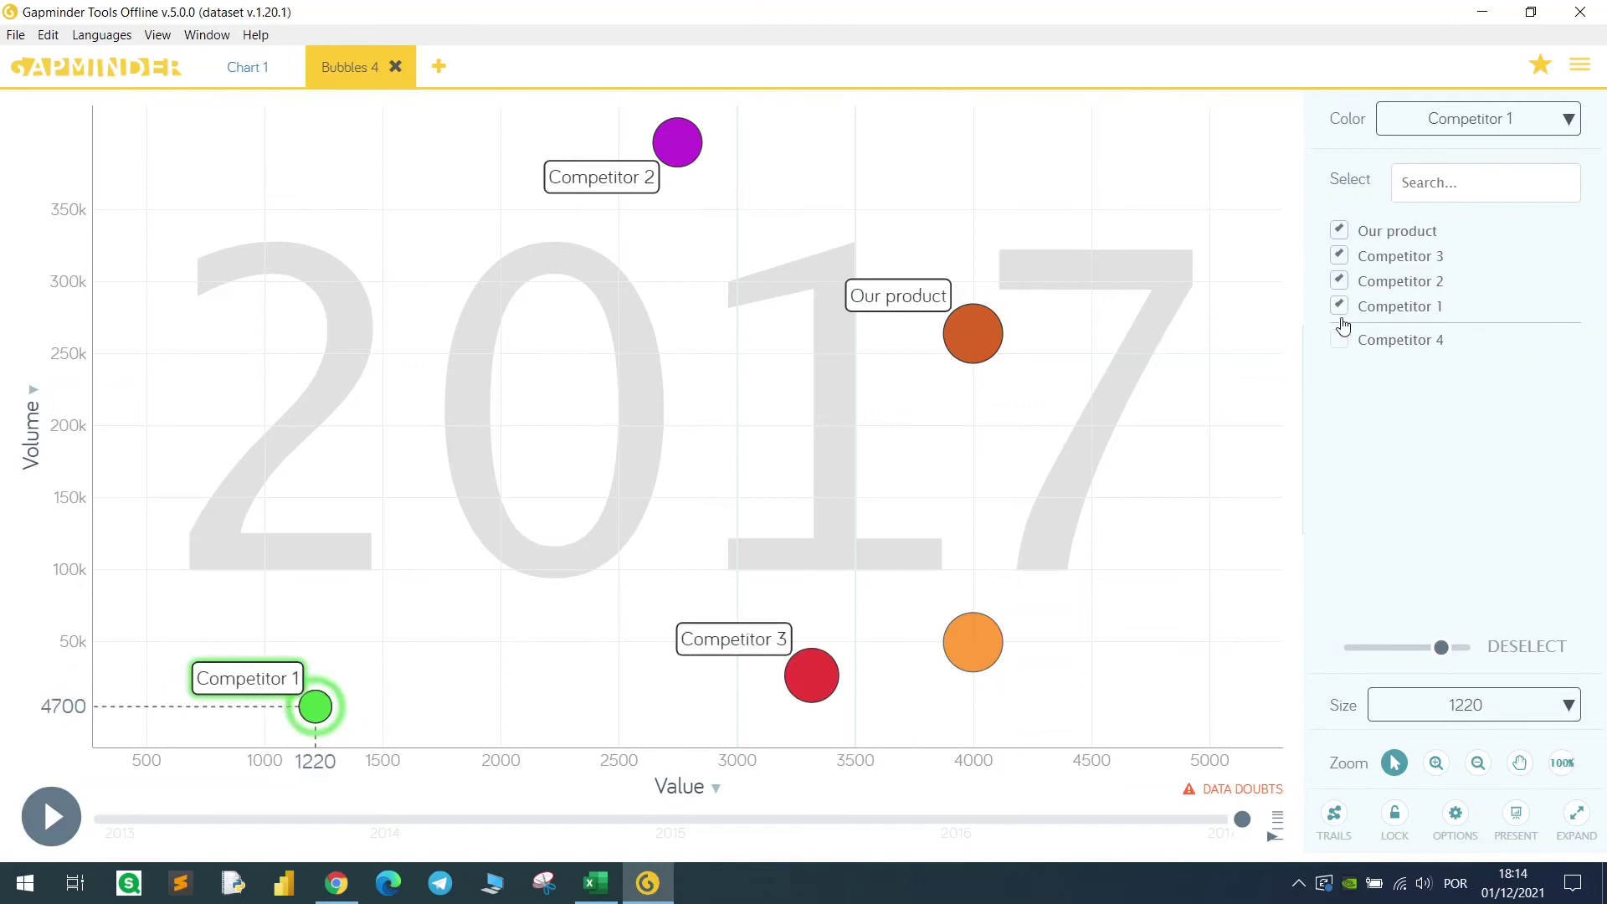
# Create a Line chart from the Excel file, opening as the new Lines 5 tab.
pyautogui.click(1579, 76)
pyautogui.moveTo(1473, 104)
pyautogui.moveTo(1281, 146)
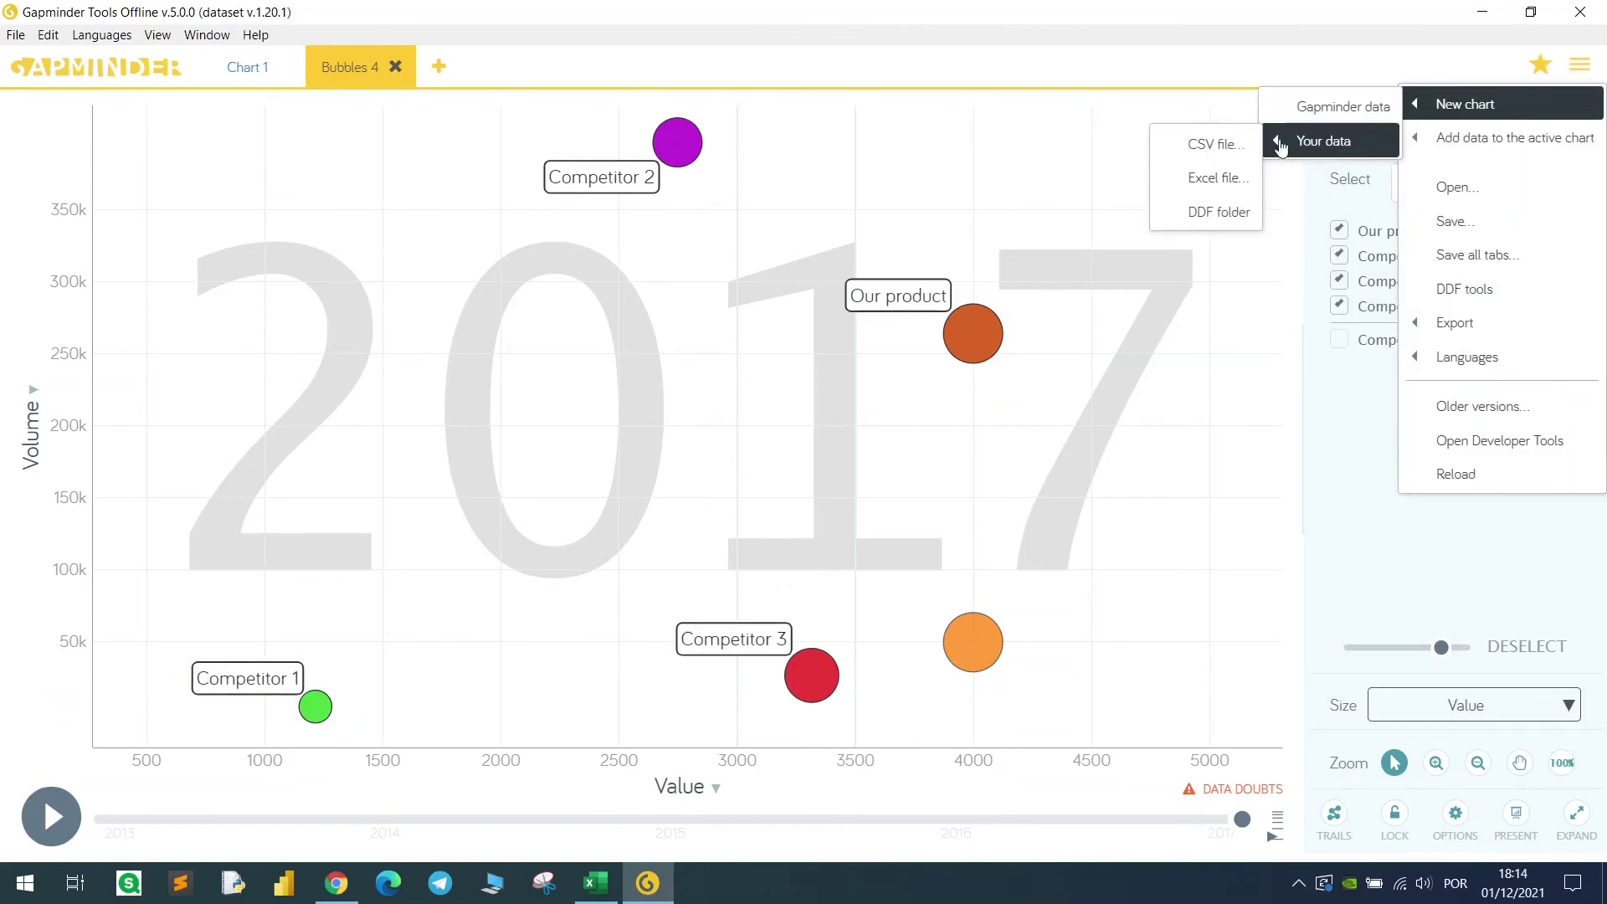
pyautogui.click(1218, 177)
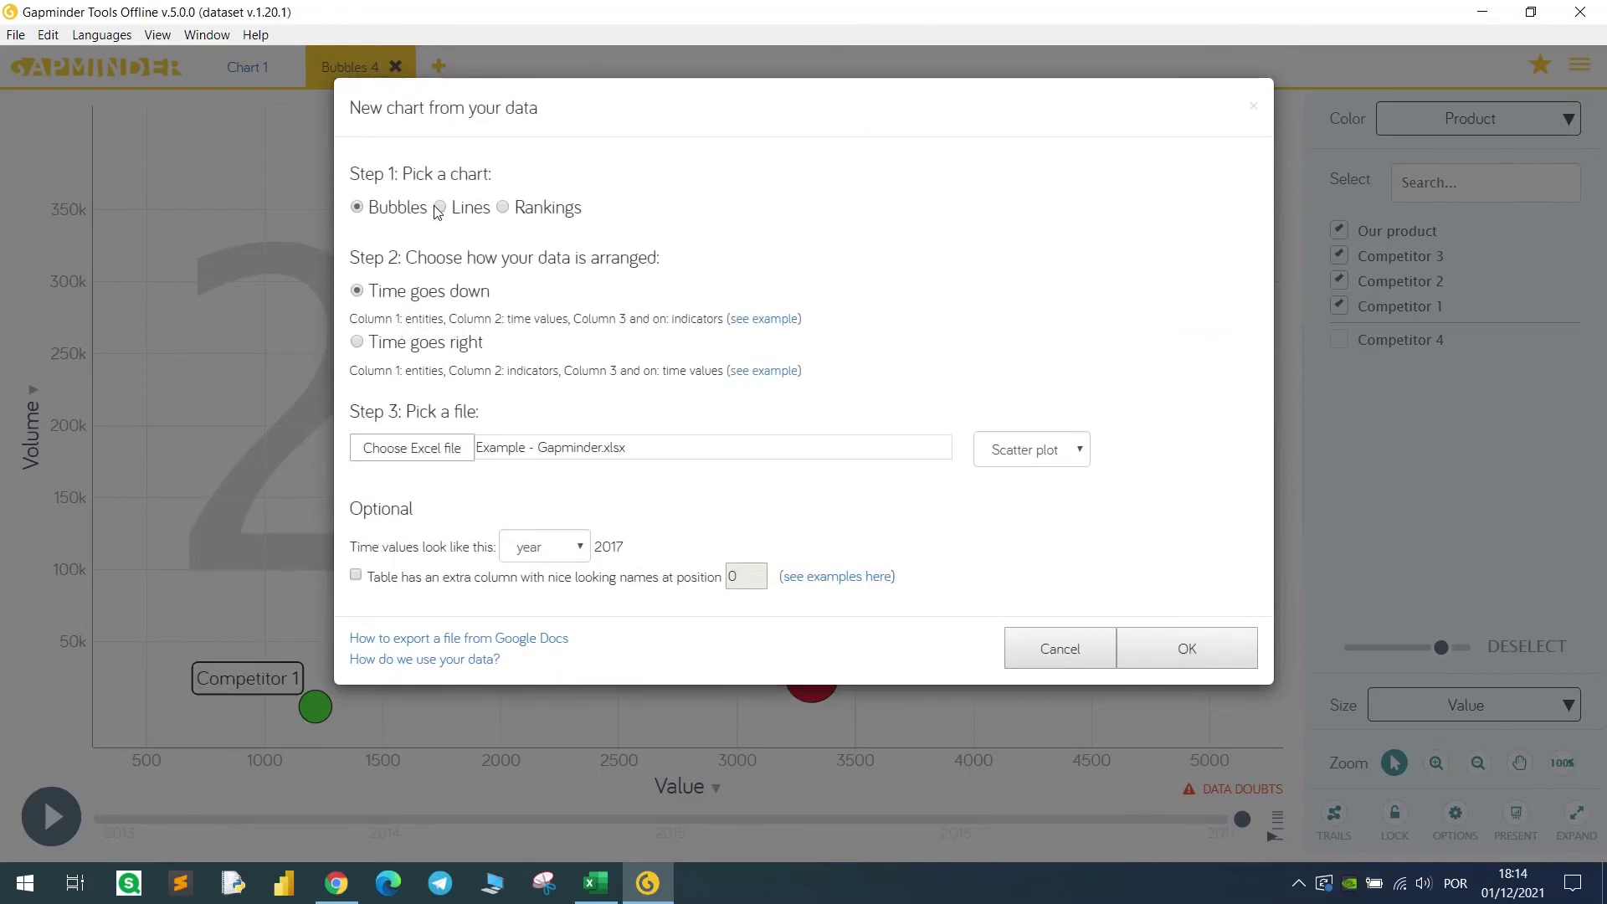
pyautogui.click(1044, 463)
pyautogui.click(1023, 501)
pyautogui.click(1198, 659)
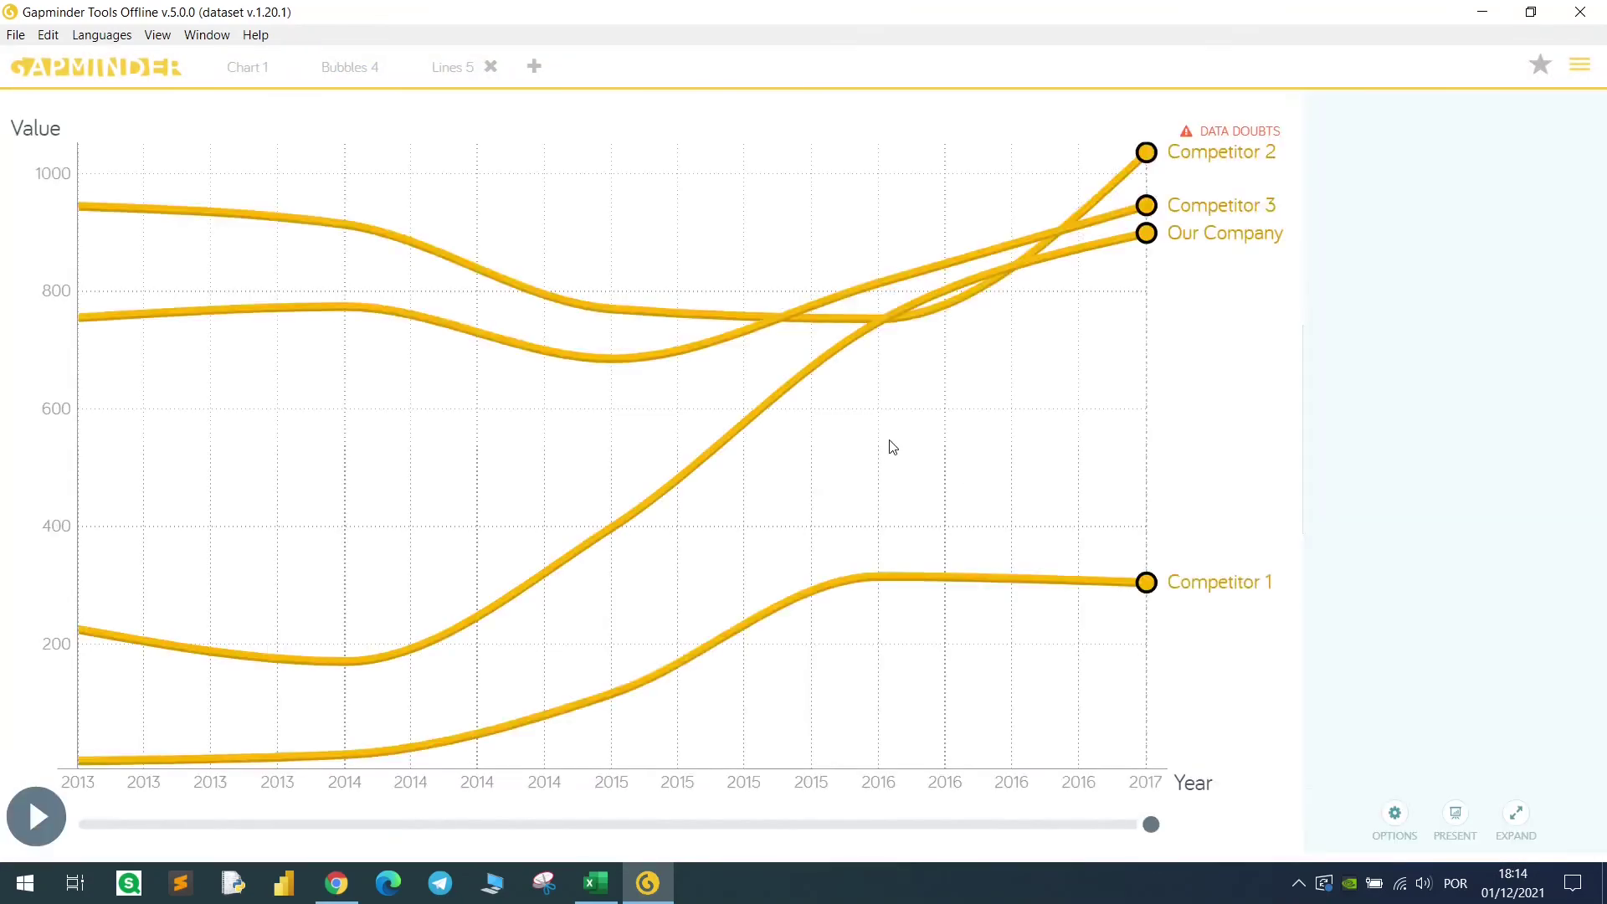
# Rewind the timeline to 2013 and colour the lines by the Color indicator.
pyautogui.moveTo(88, 831); pyautogui.dragTo(1170, 824)
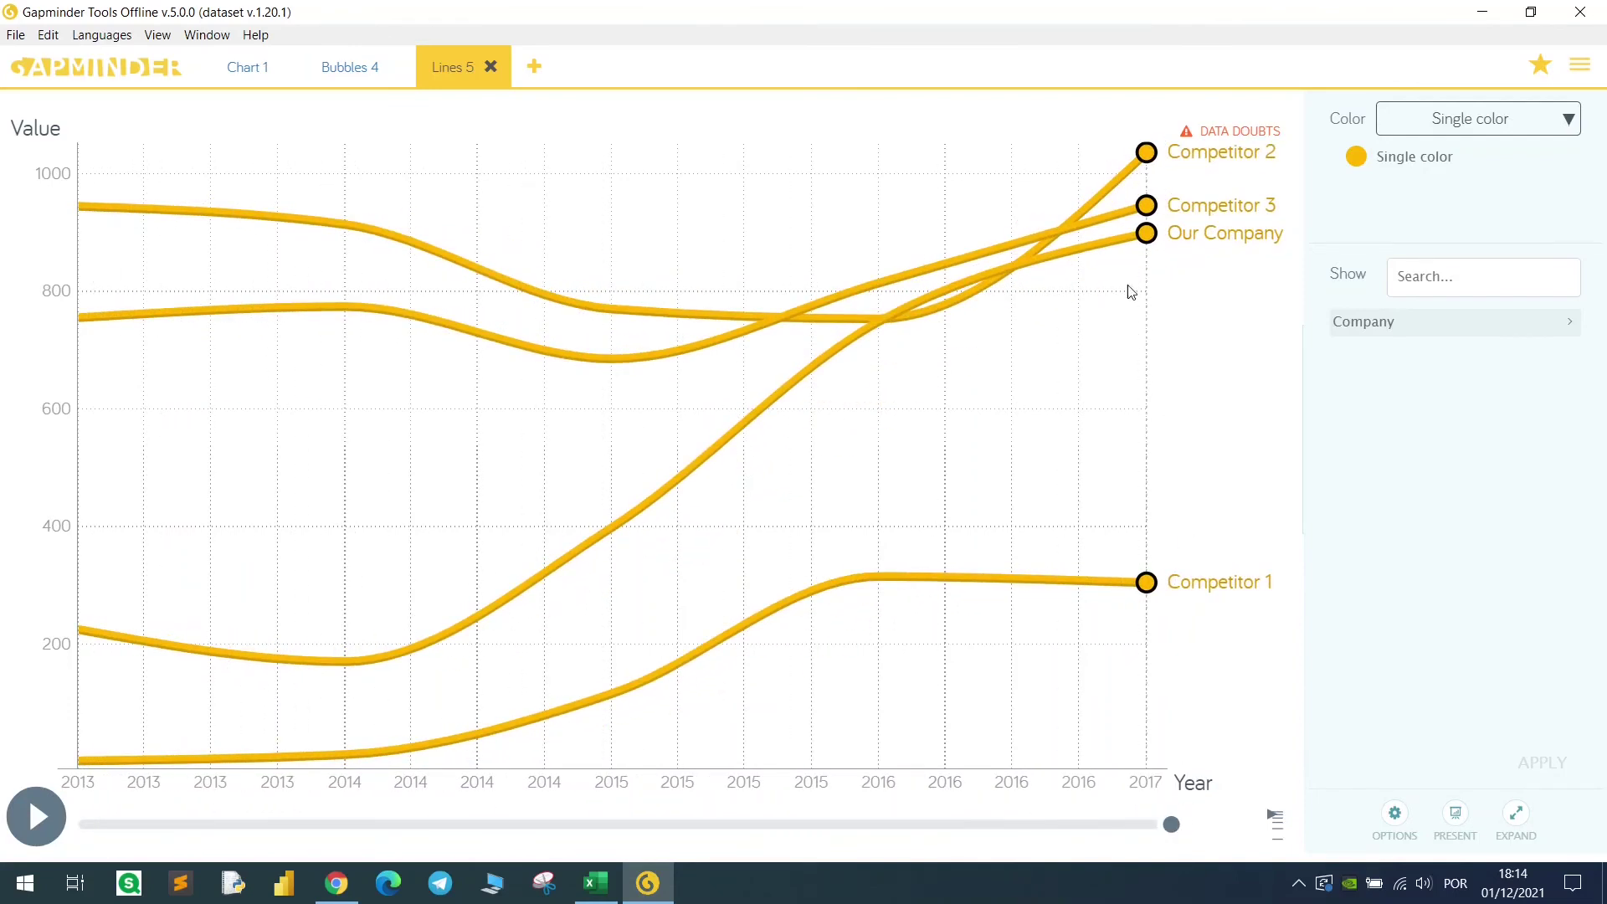
pyautogui.click(1506, 123)
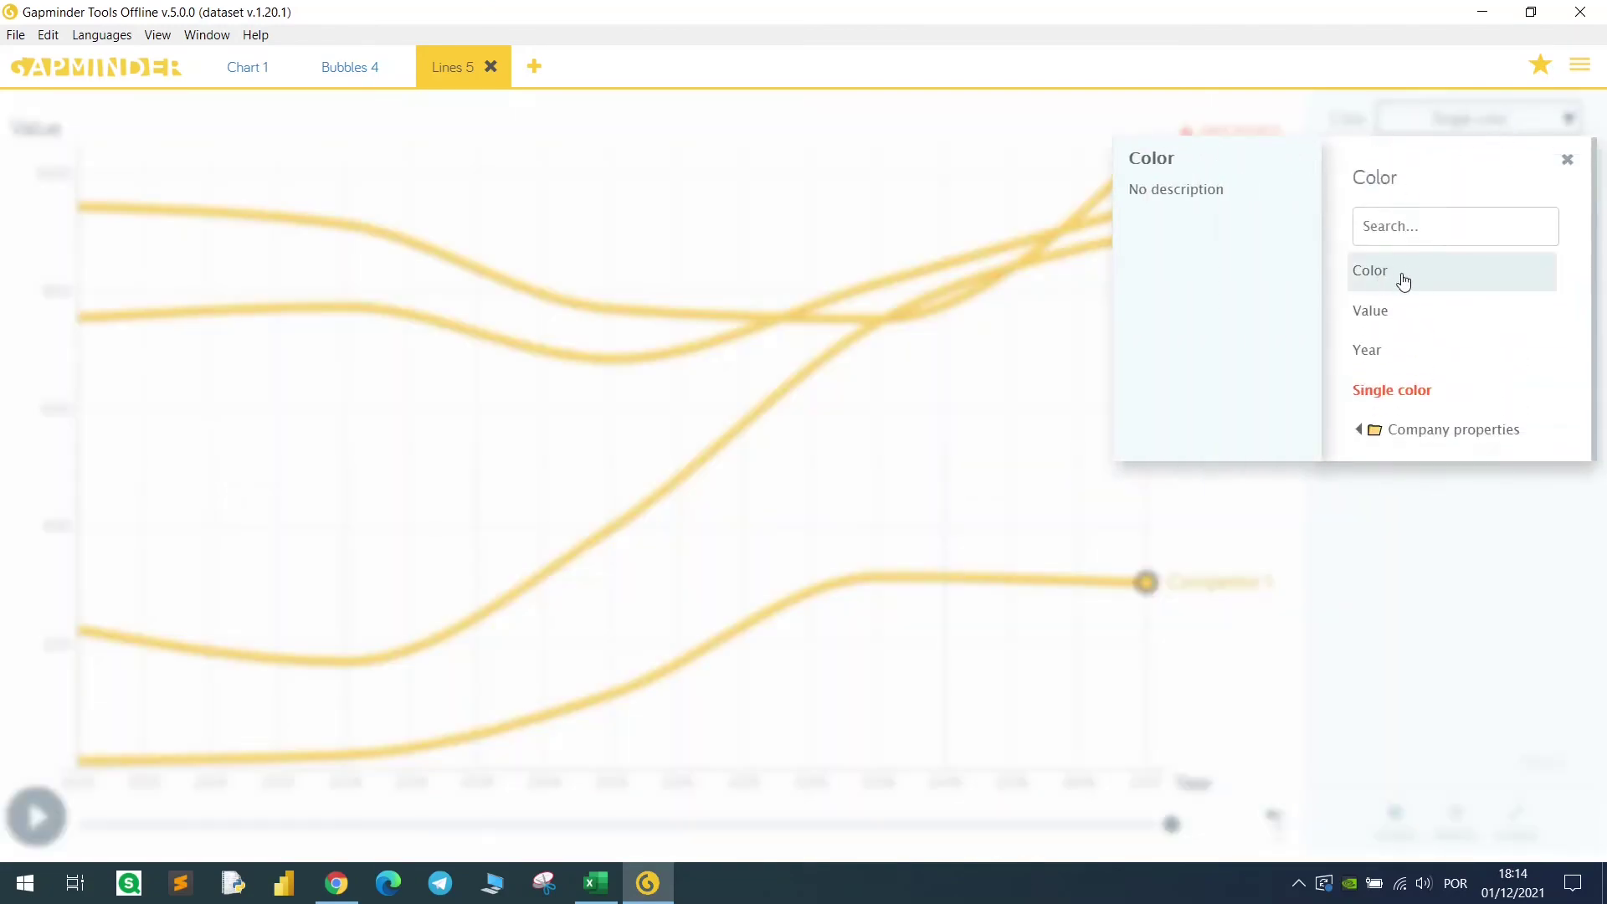
pyautogui.click(1404, 280)
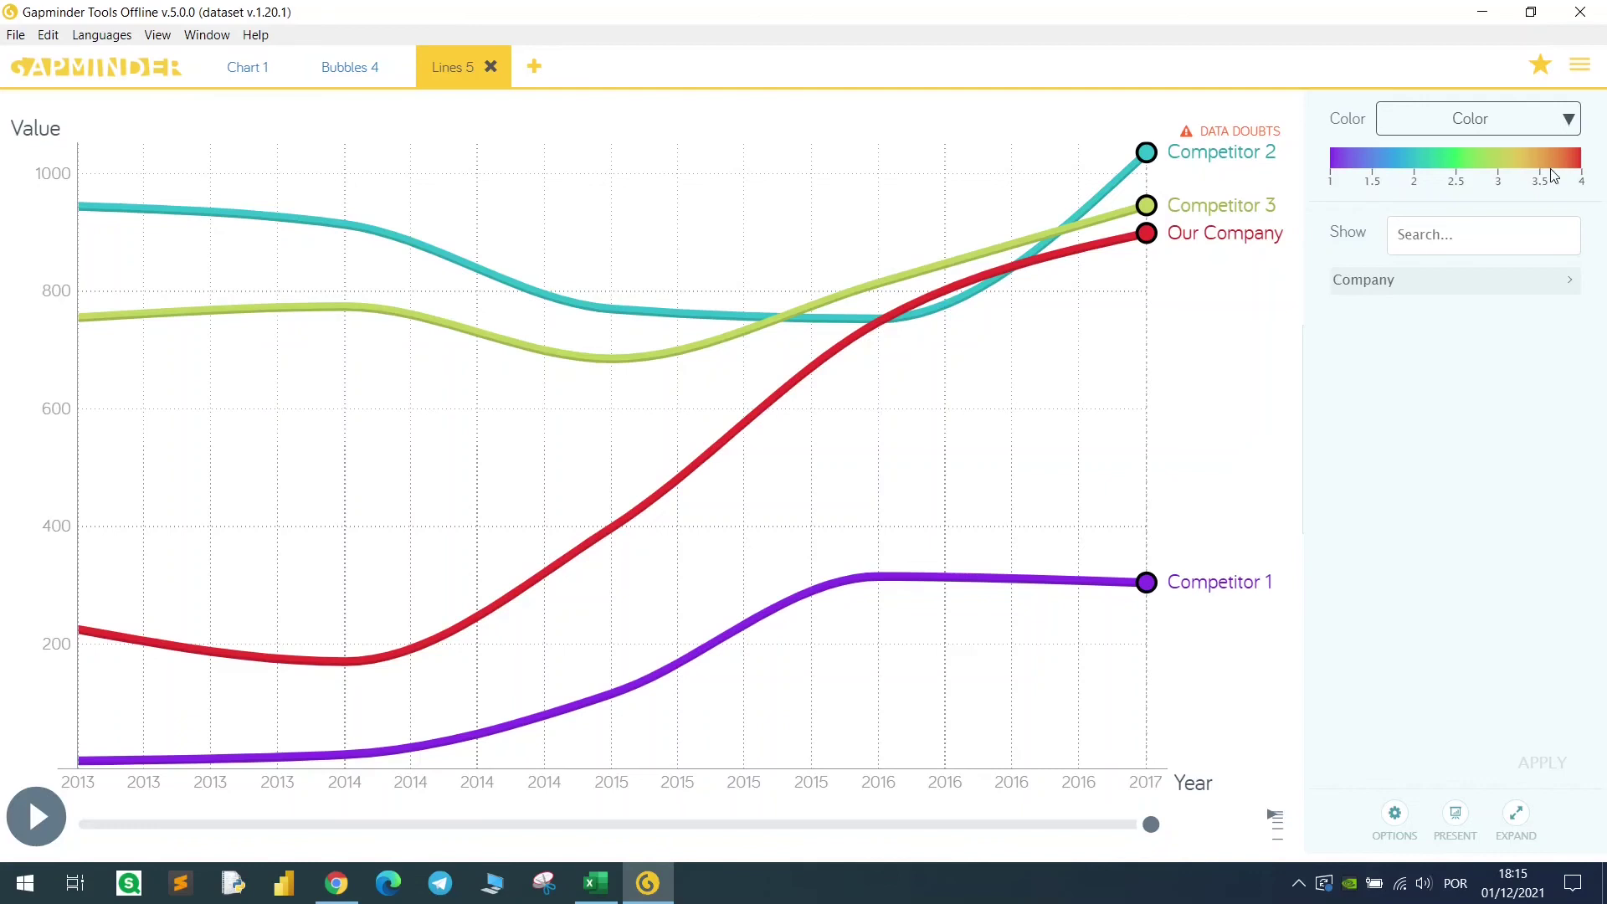
# Show the 1–4 colour scale in options and compare it with Excel cells D2:D21.
pyautogui.click(1394, 813)
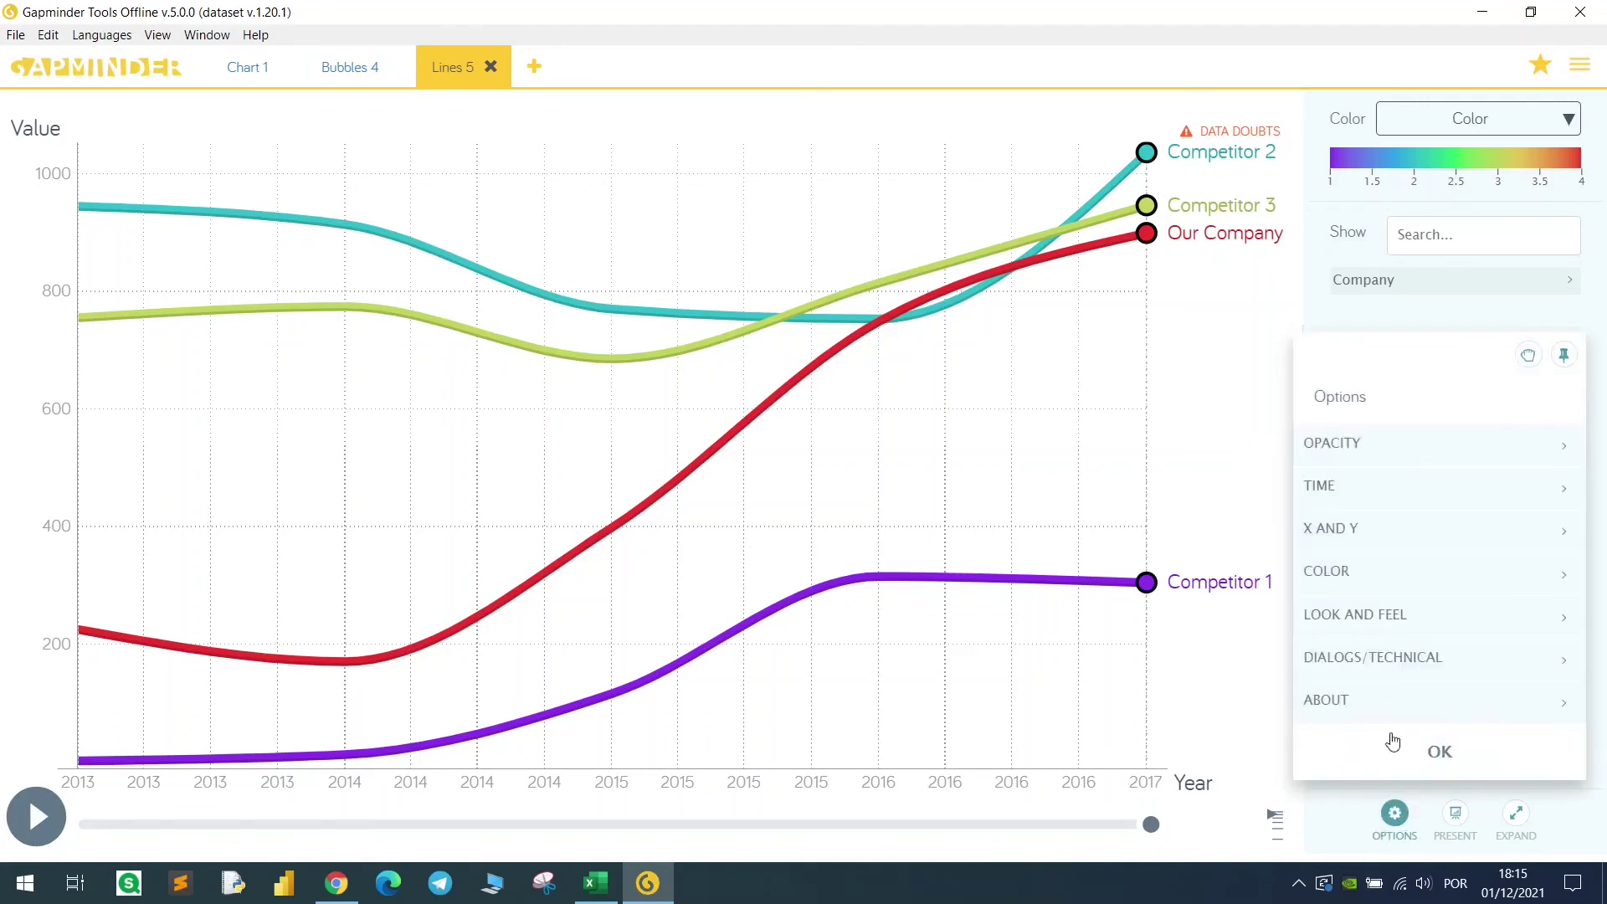
pyautogui.click(1394, 576)
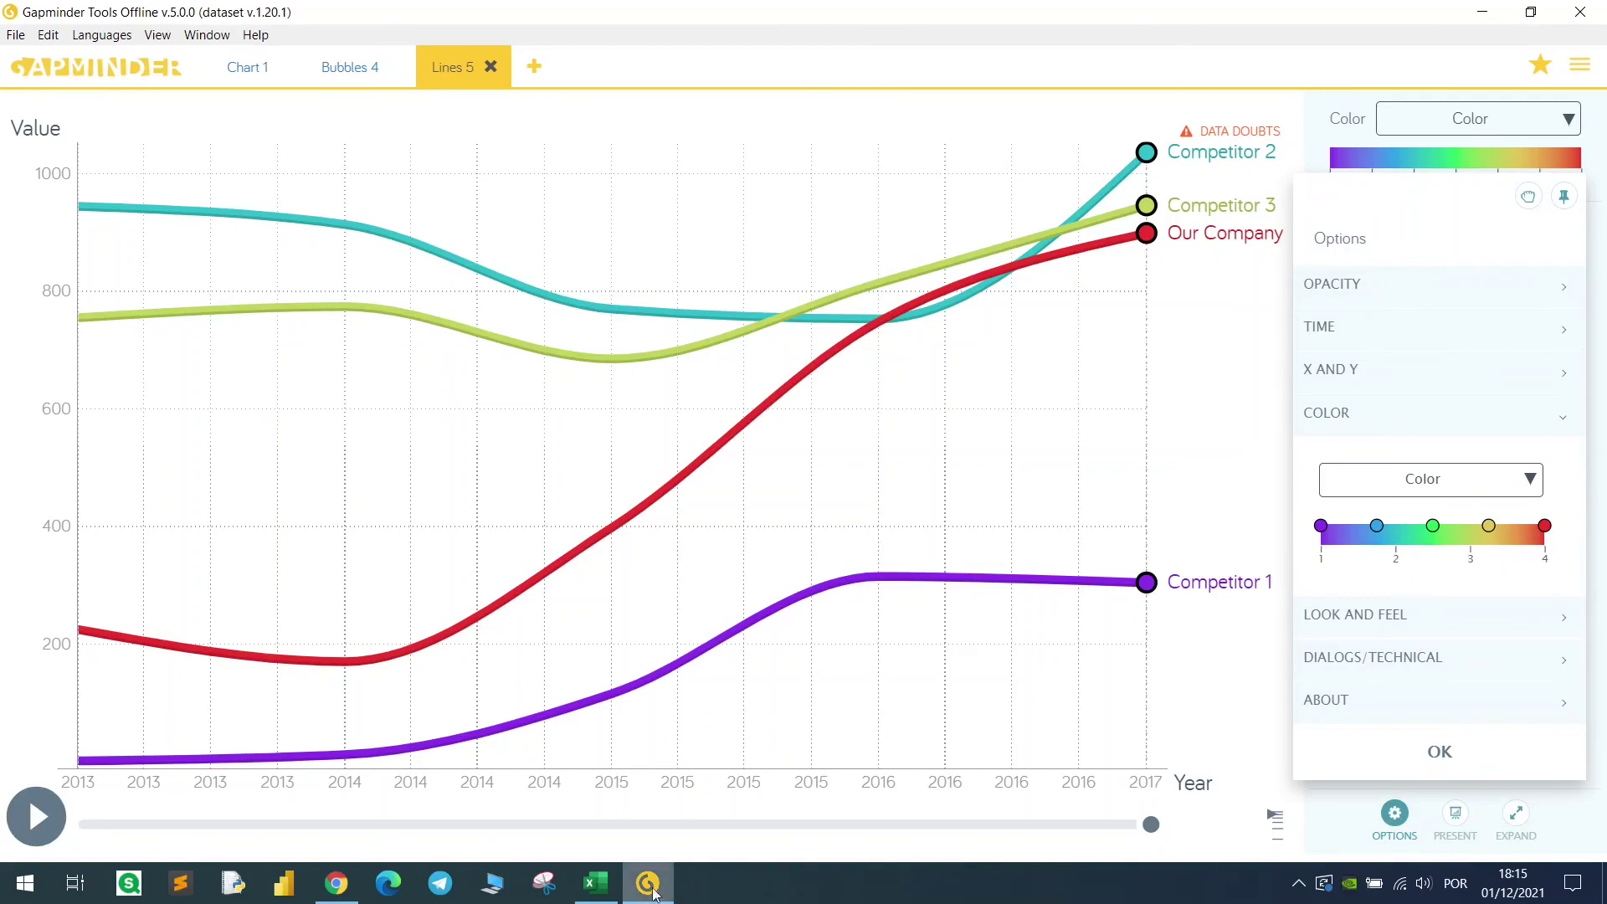
pyautogui.click(617, 888)
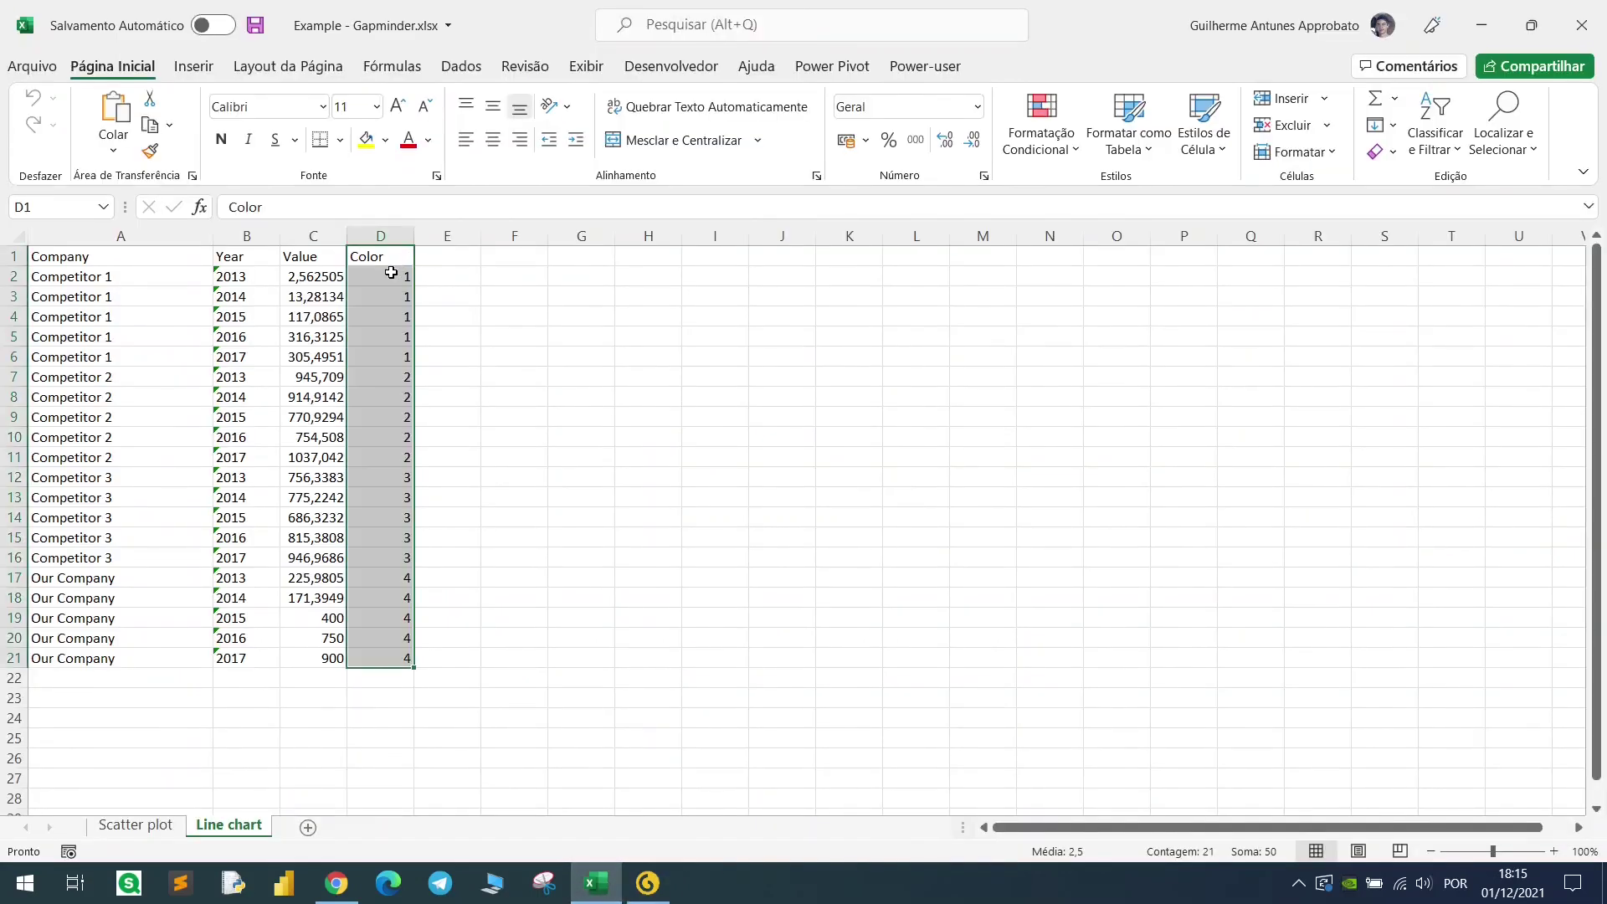
pyautogui.moveTo(392, 277); pyautogui.dragTo(393, 661)
# Back in the chart, colour the lines by Value and scrub the timeline to 2015.
pyautogui.click(1481, 26)
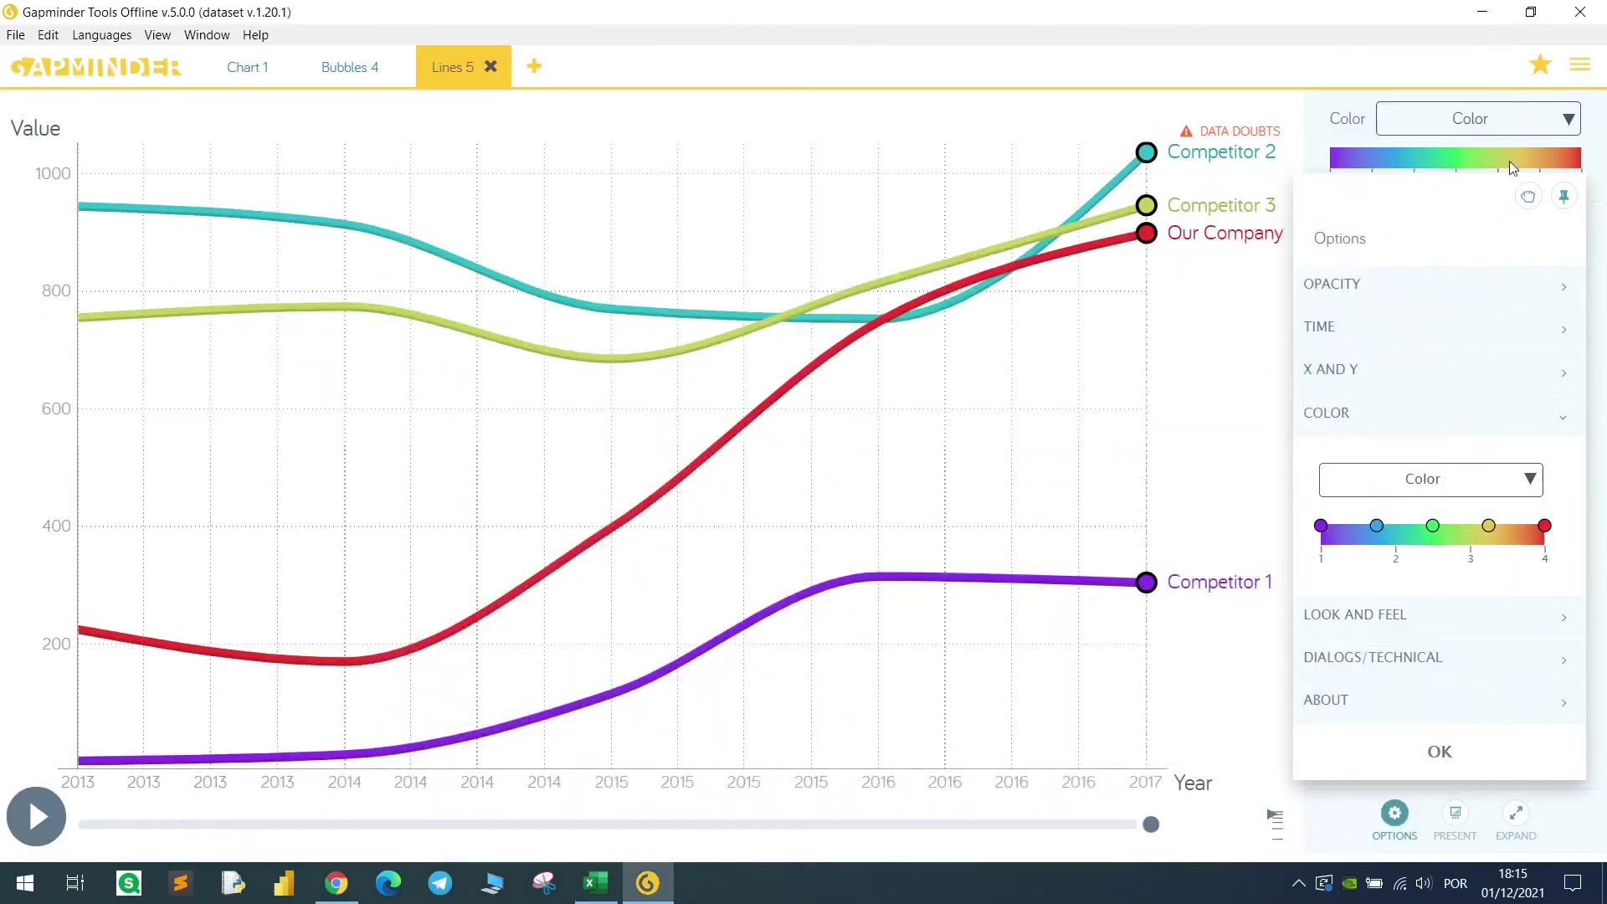
pyautogui.click(1422, 479)
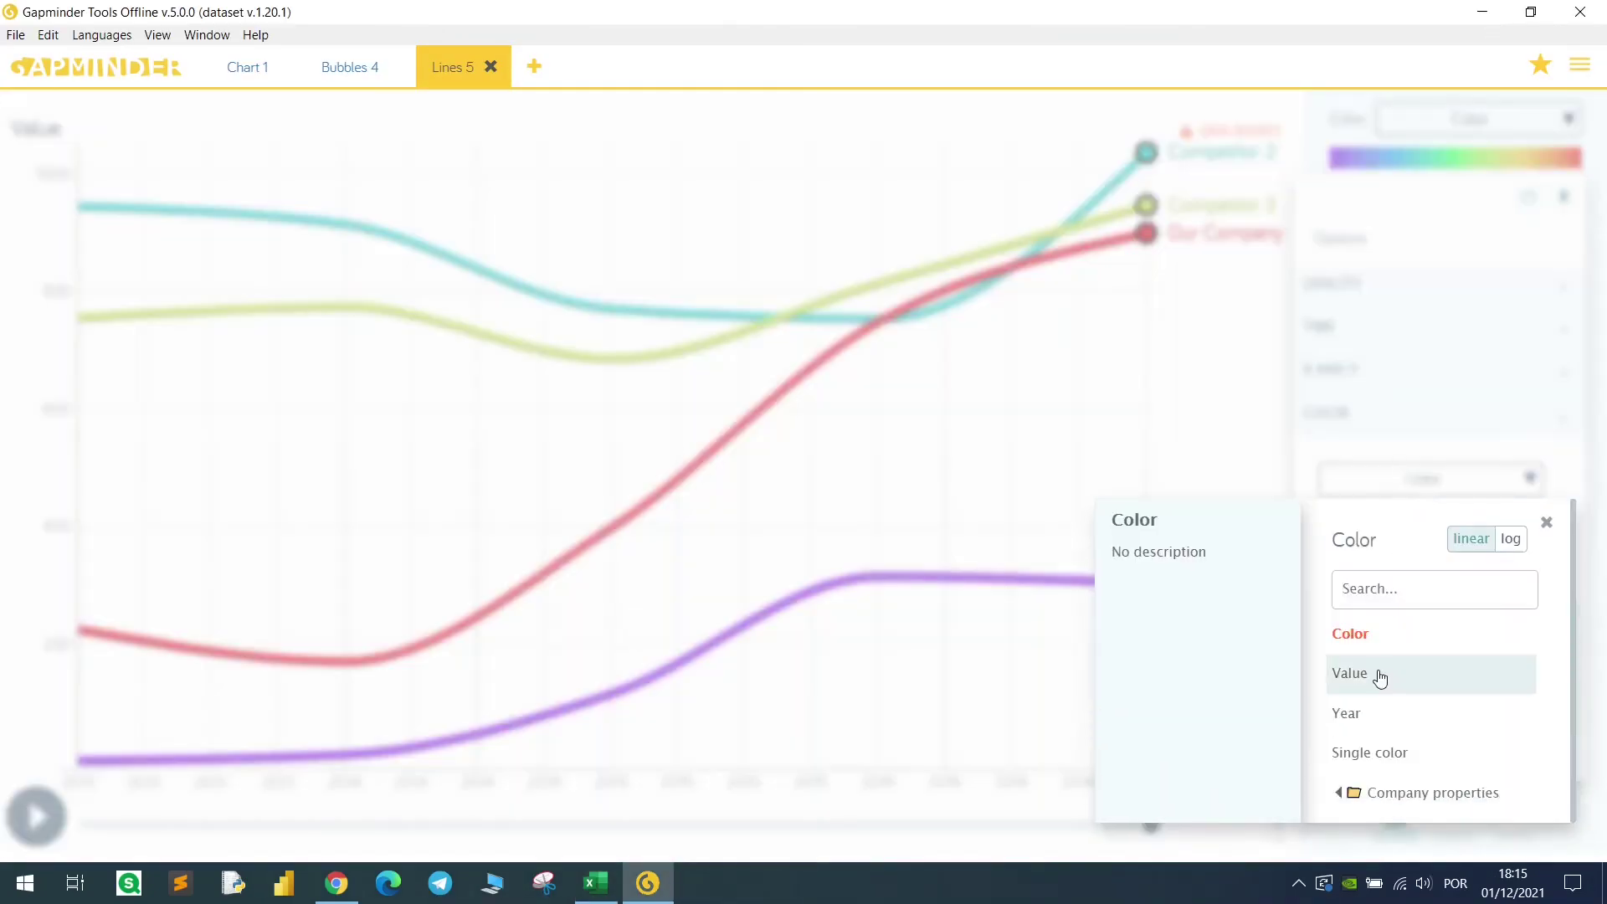
pyautogui.click(1371, 695)
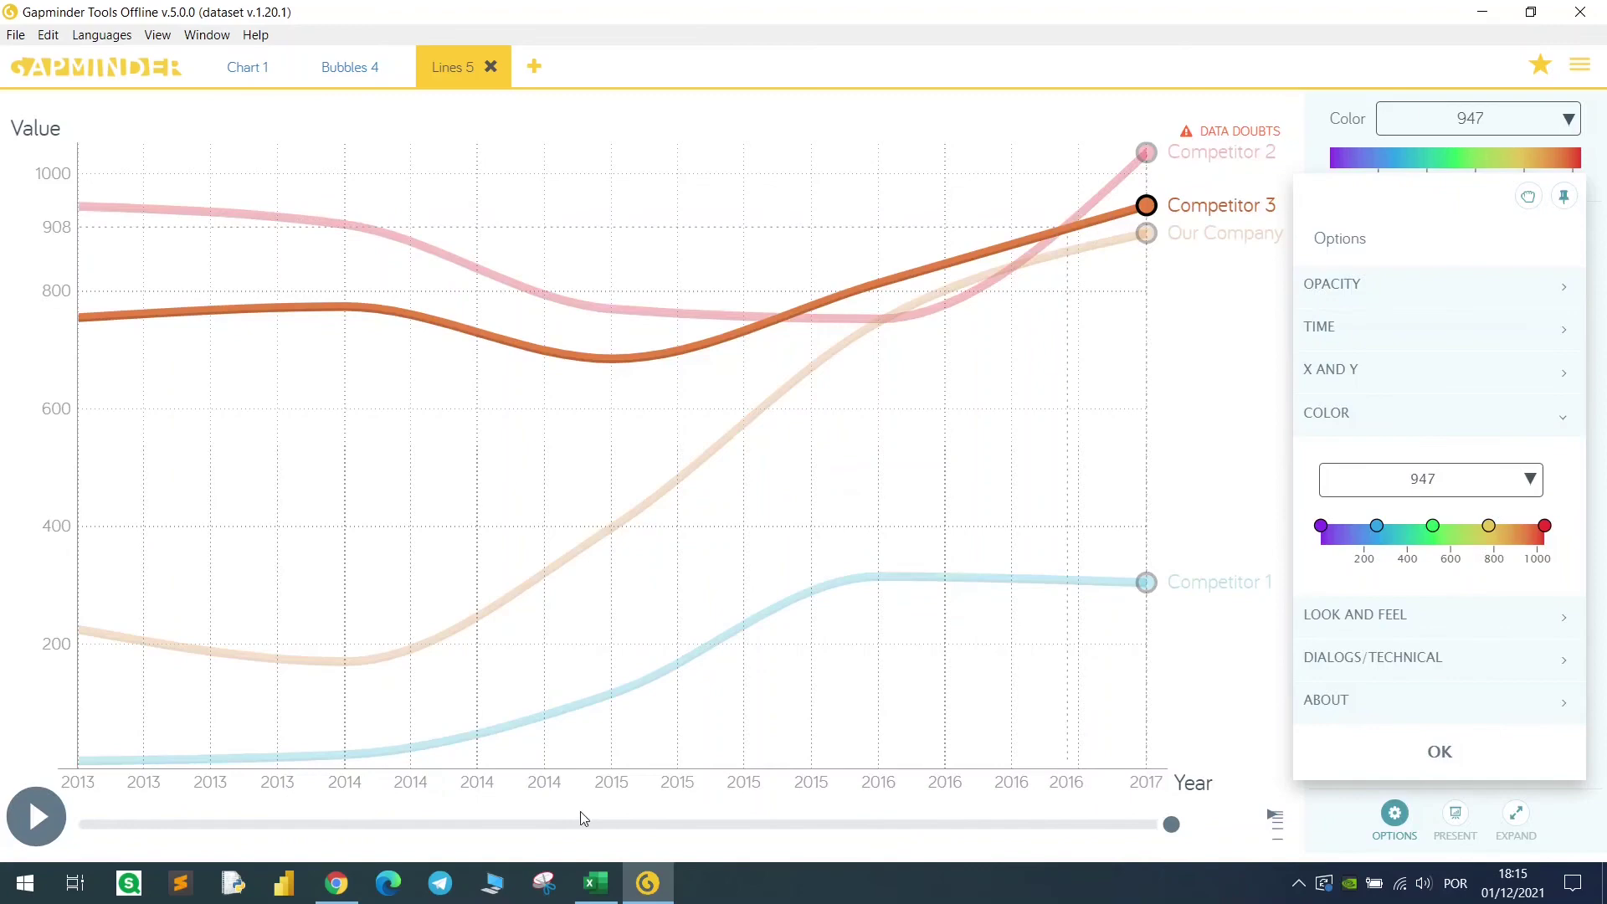
pyautogui.moveTo(125, 828); pyautogui.dragTo(1188, 829)
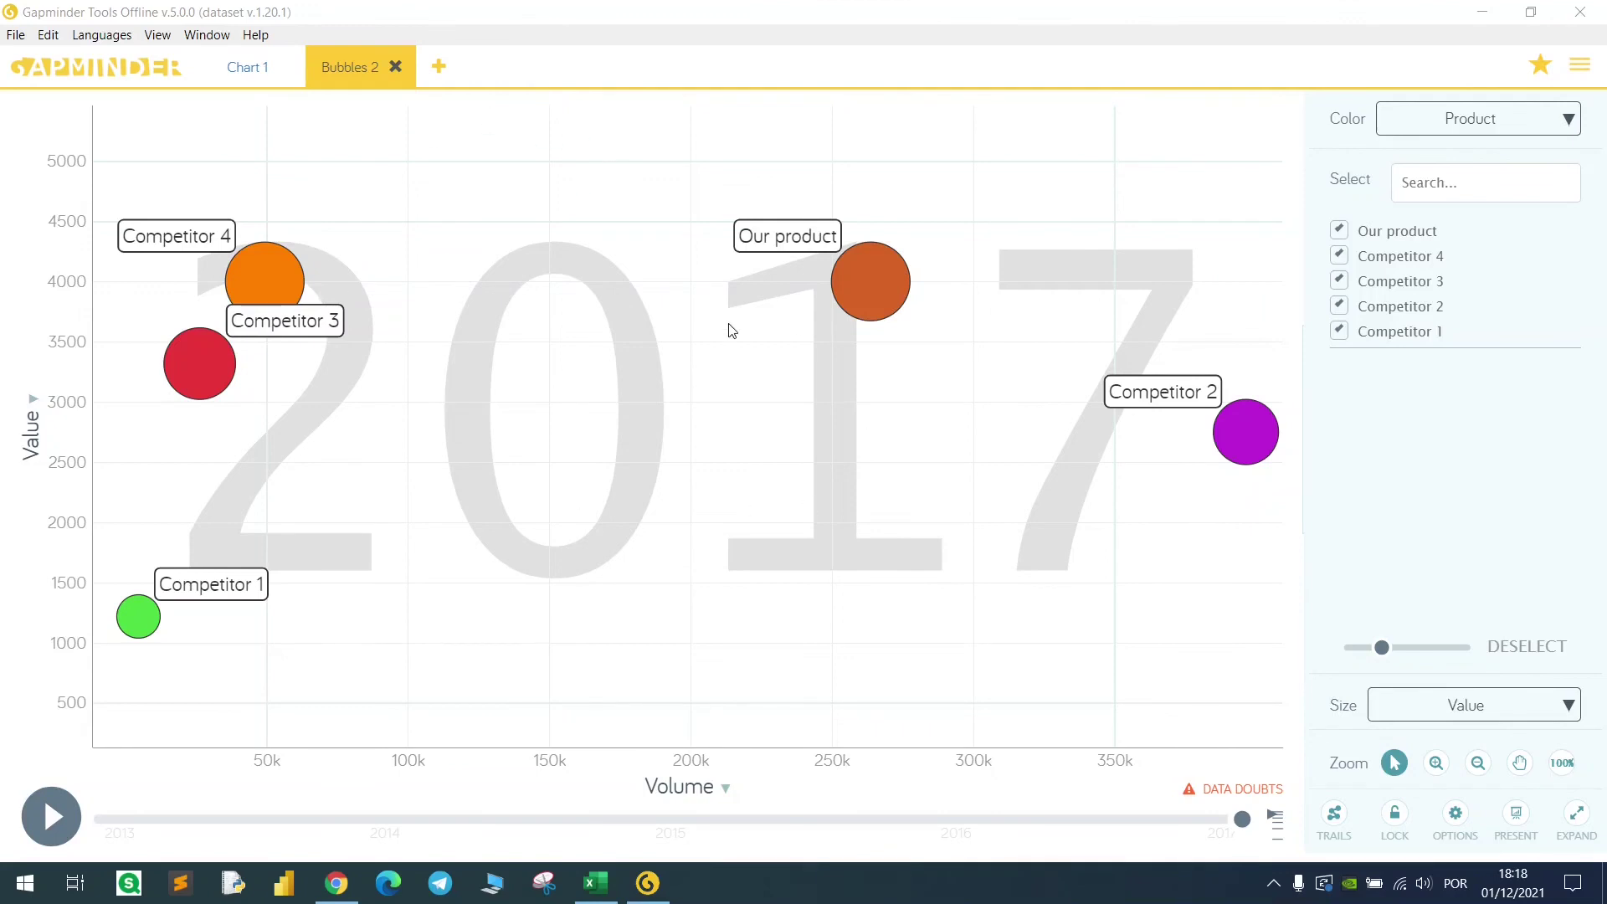
# Export the competitor bubble chart with the main menu's Export > for Web... option.
pyautogui.click(1579, 67)
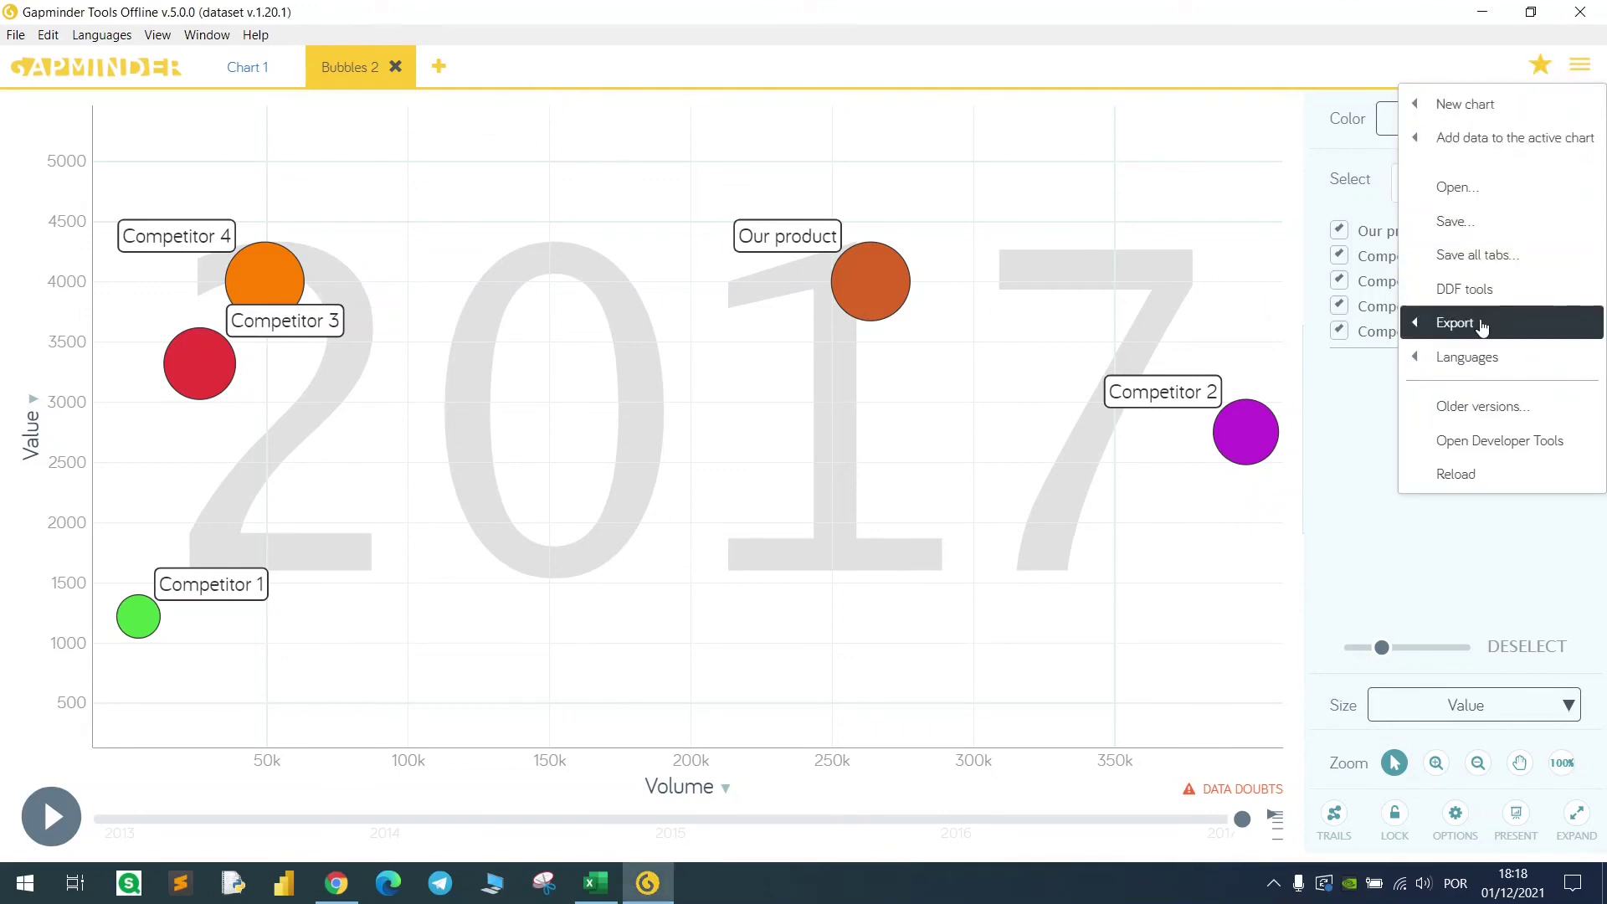
pyautogui.moveTo(1480, 328)
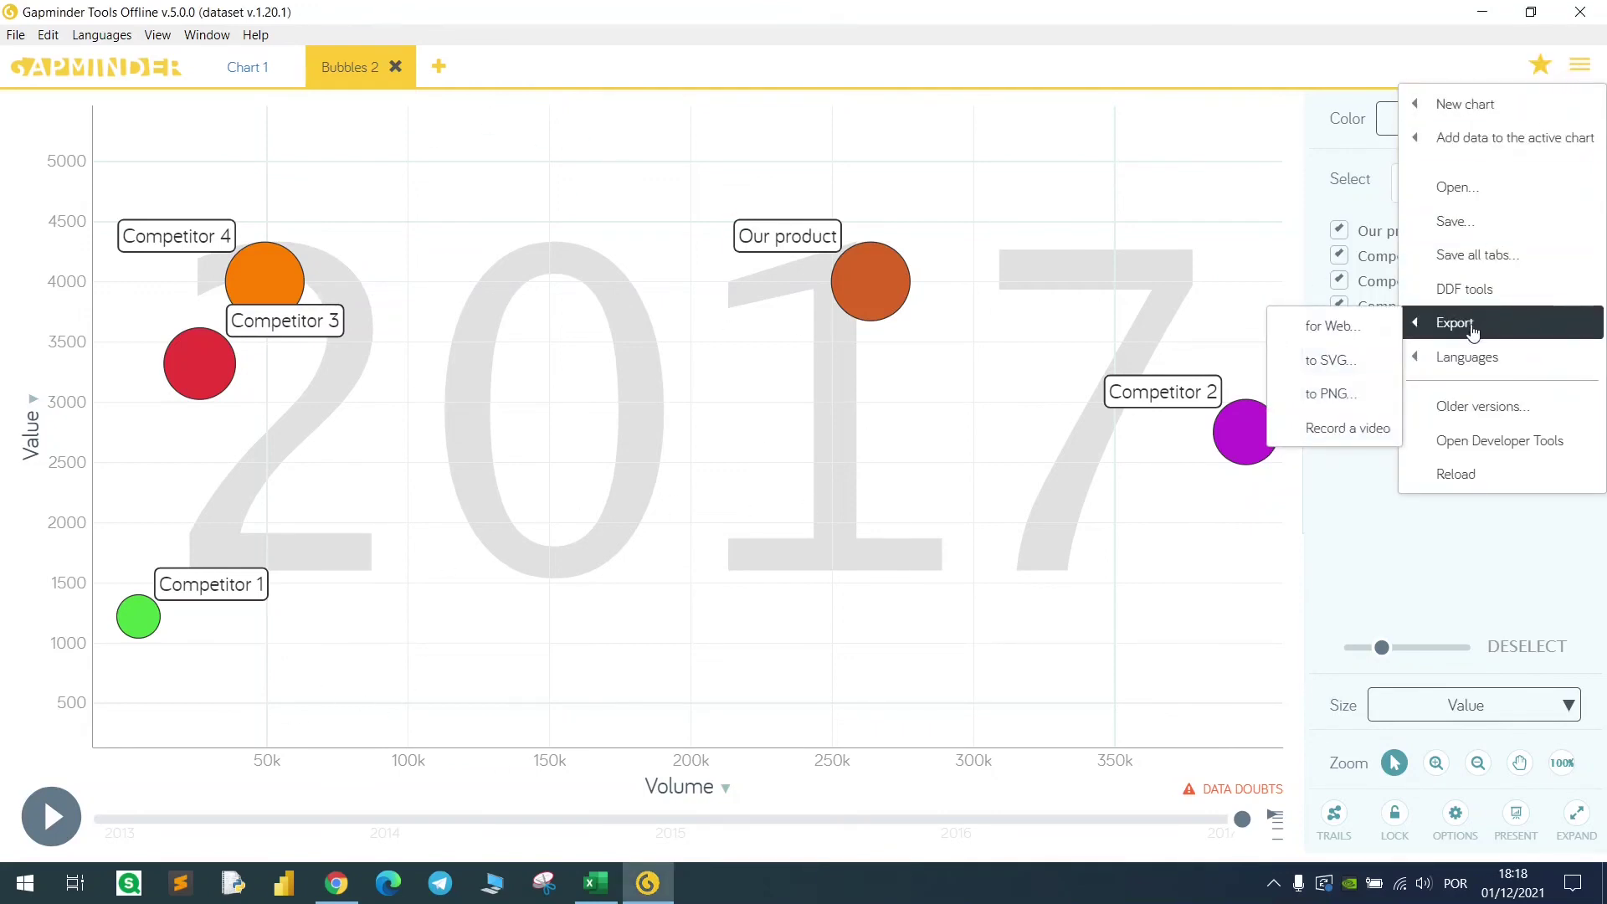
pyautogui.click(1331, 332)
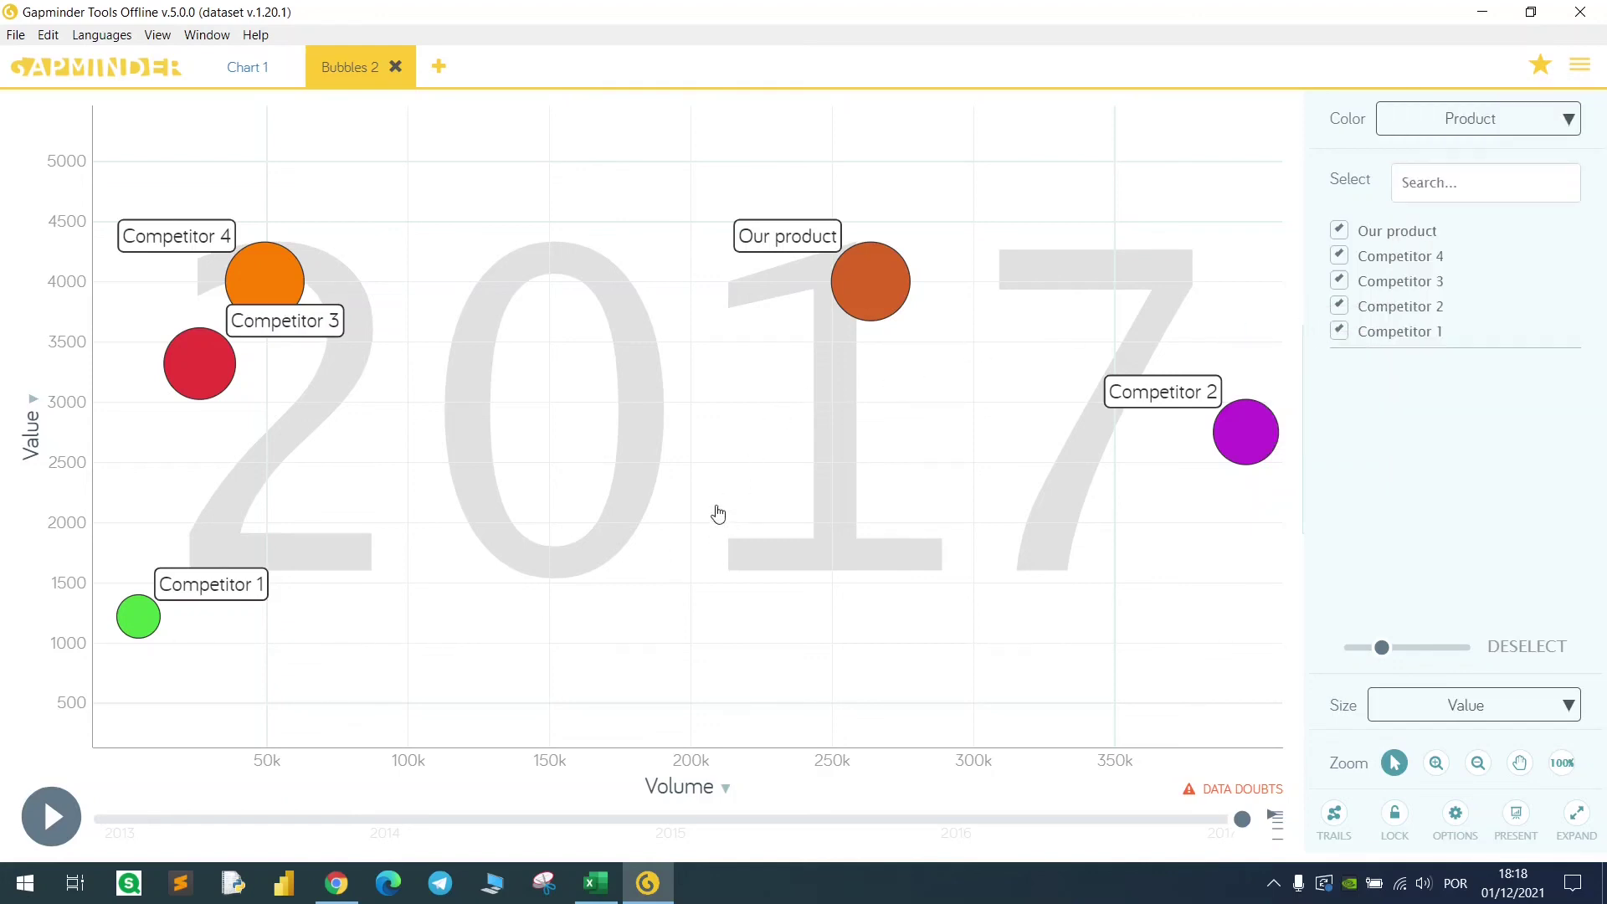